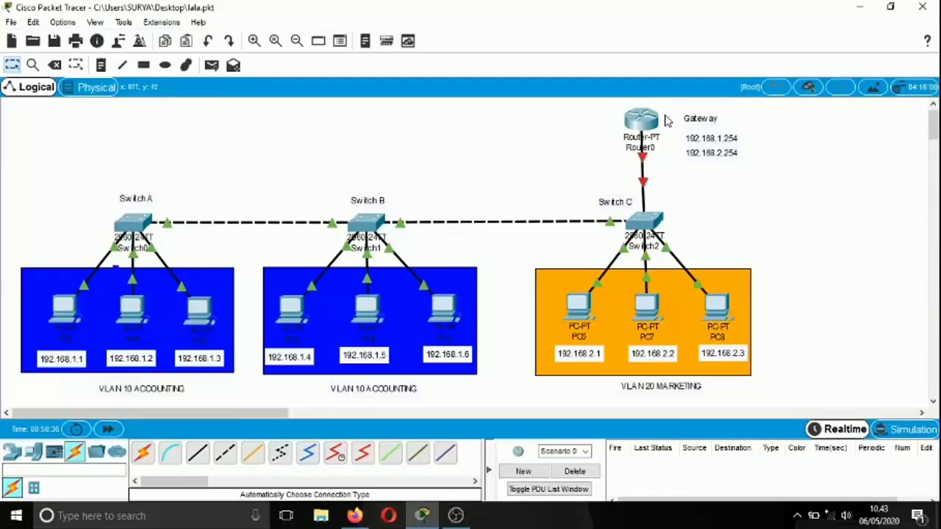
Assign PC9, the first PC under Switch A, the static IP address 192.168.1.1 with subnet mask 255.255.255.0
mouse_move(636, 140)
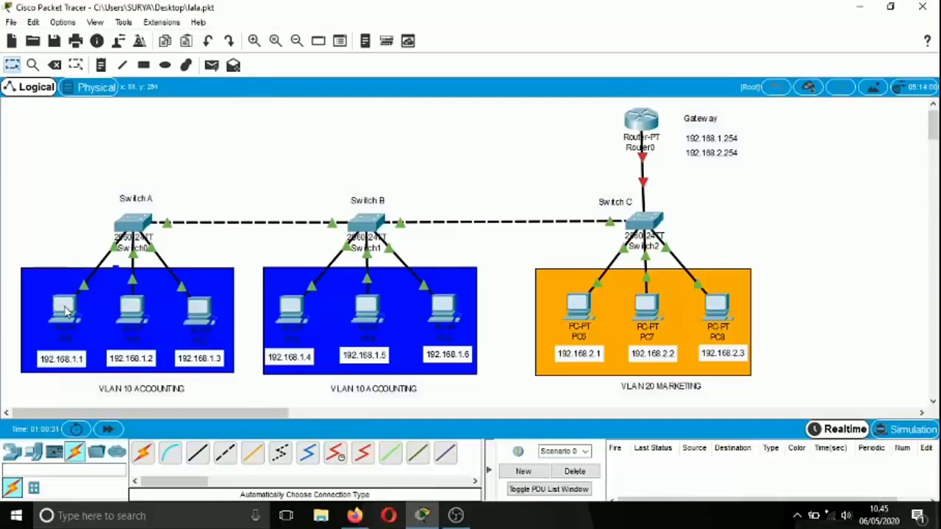
mouse_move(65, 311)
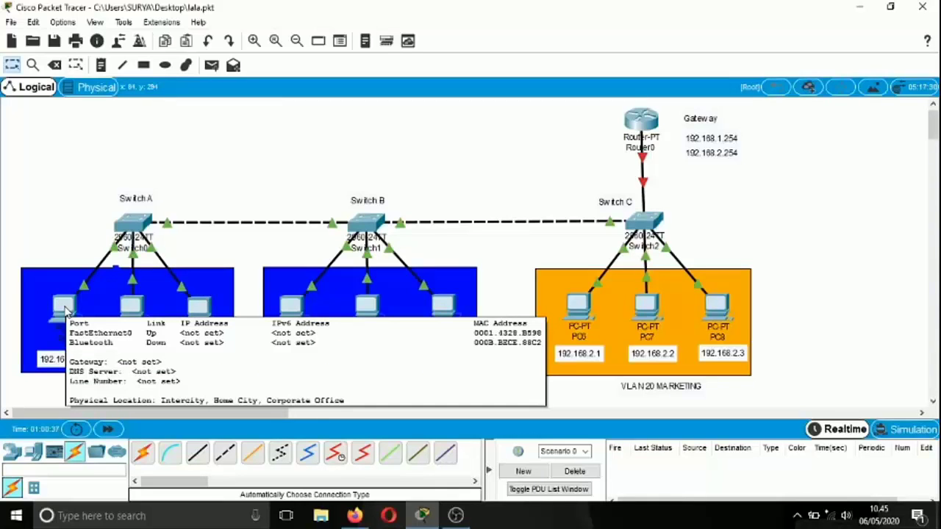
left_click(65, 311)
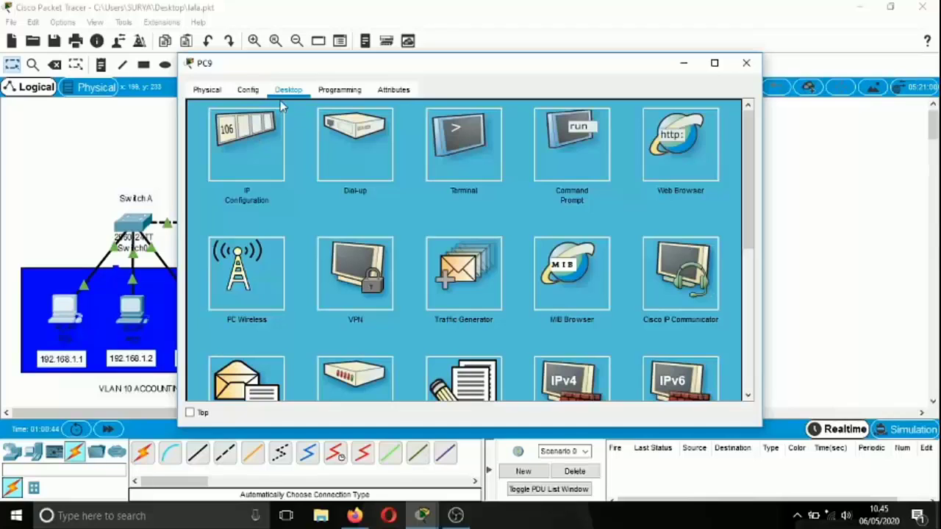
left_click(256, 152)
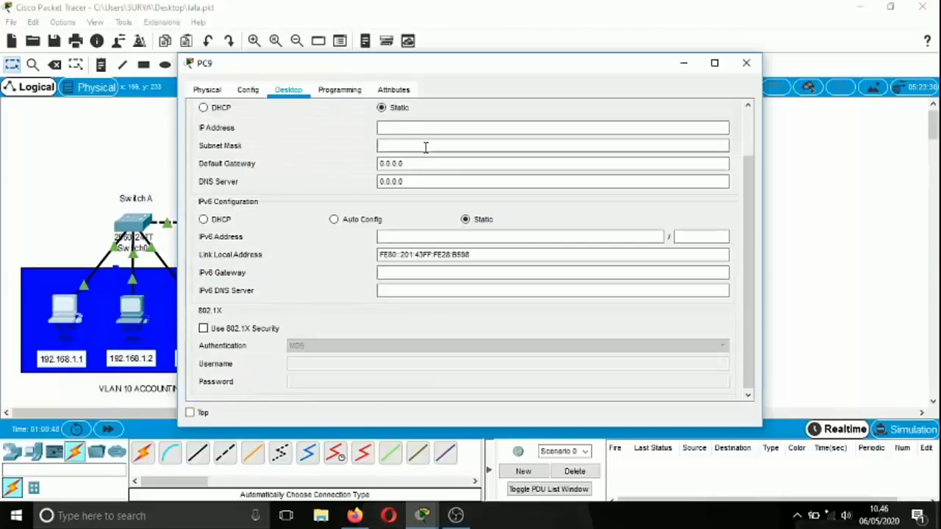
left_click(408, 128)
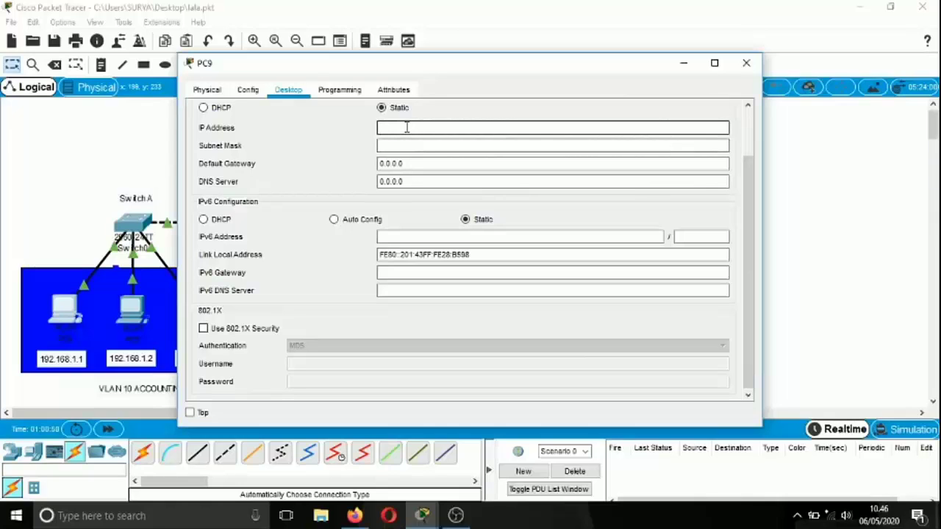
type("19")
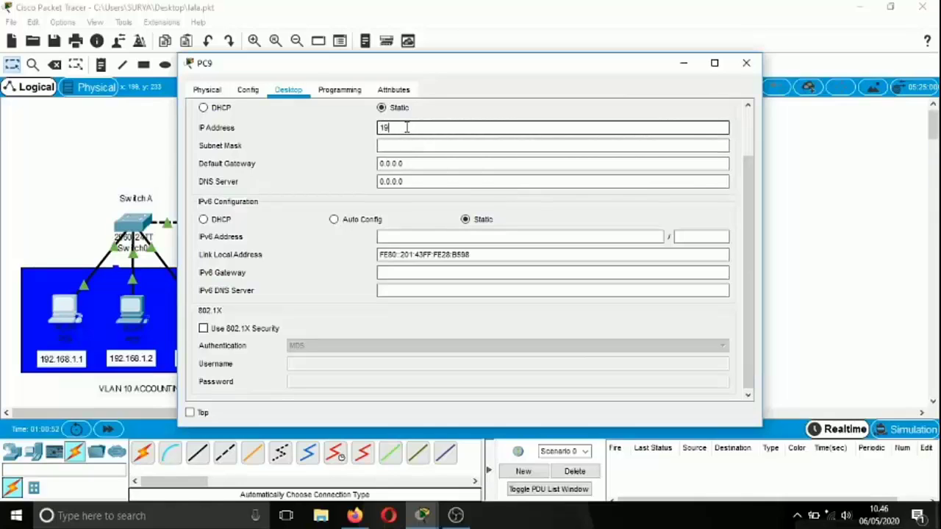
type("2.168")
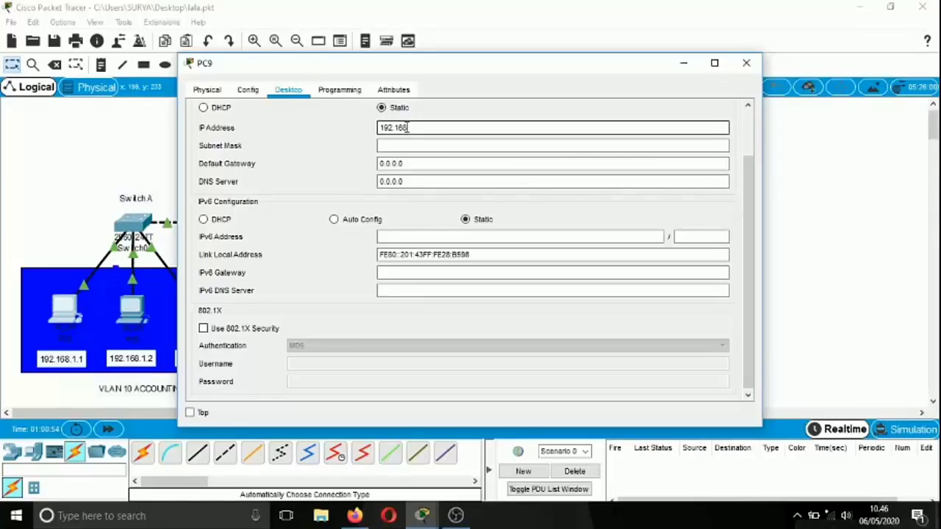
type(".1.1")
key("Tab")
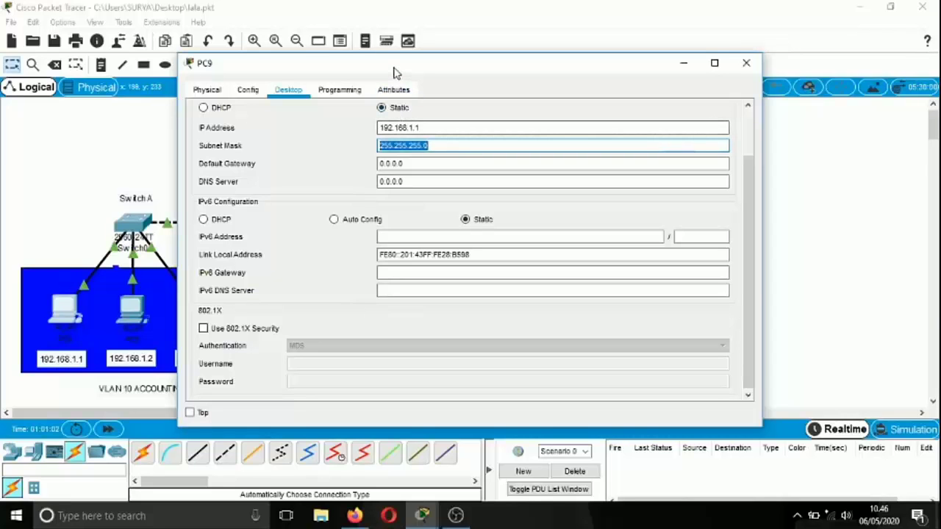
Set PC9's default gateway to 192.168.1.254 and close its configuration window
left_click_drag(393, 71, 283, 65)
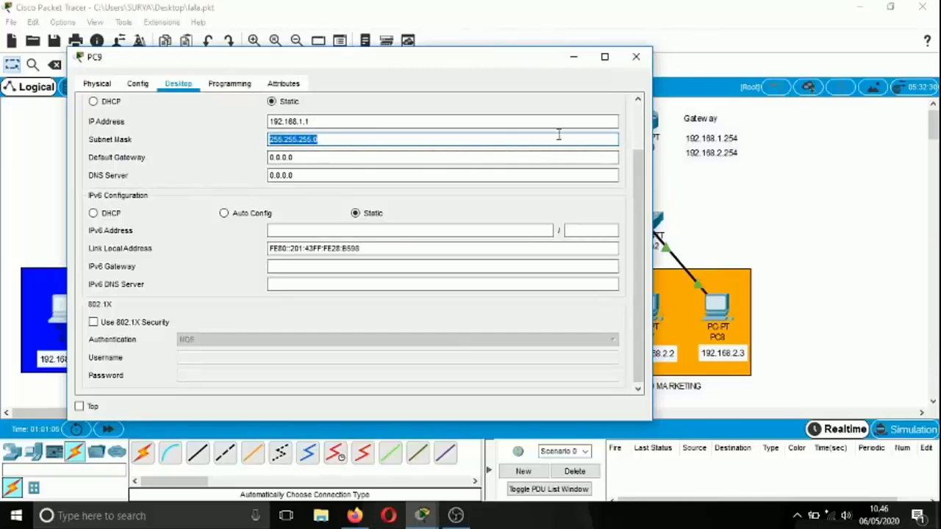
left_click(445, 156)
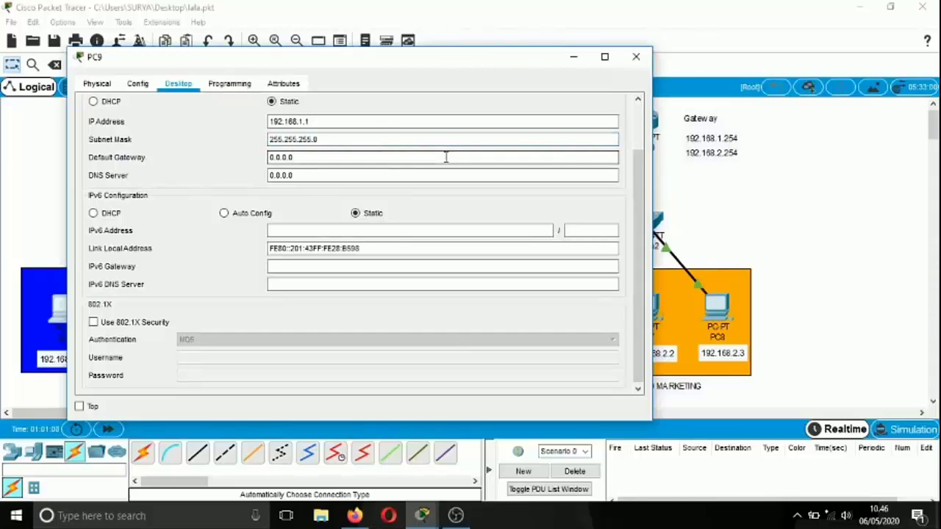
key("BackSpace")
key("BackSpace")
key("BackSpace")
key("BackSpace")
key("BackSpace")
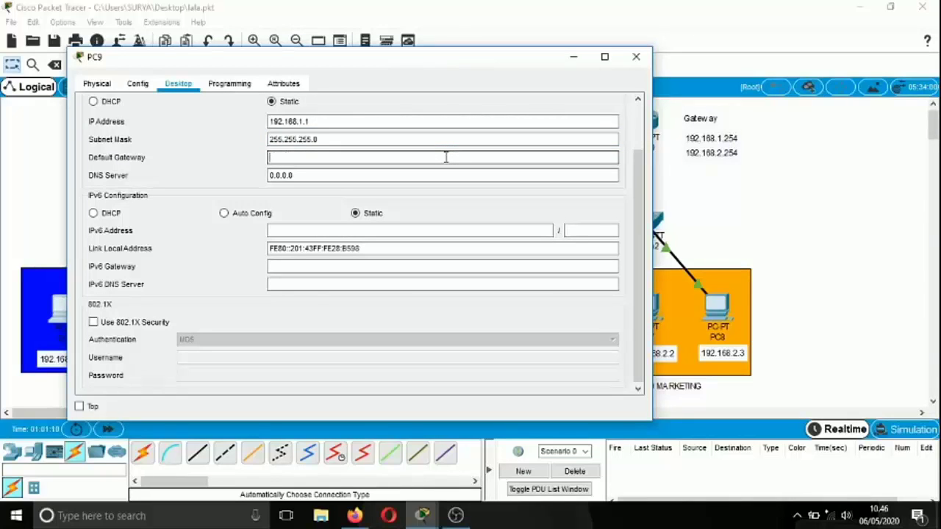
type("192.168.1.254")
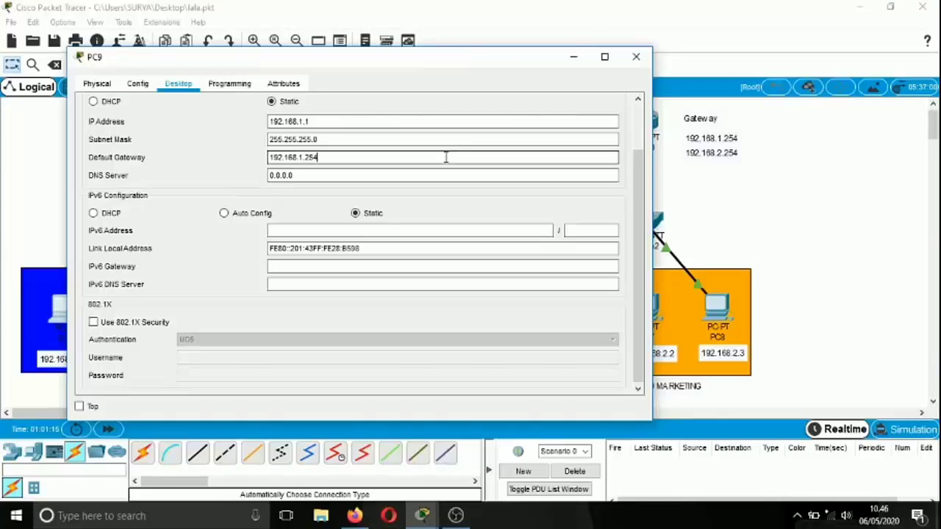
left_click(637, 58)
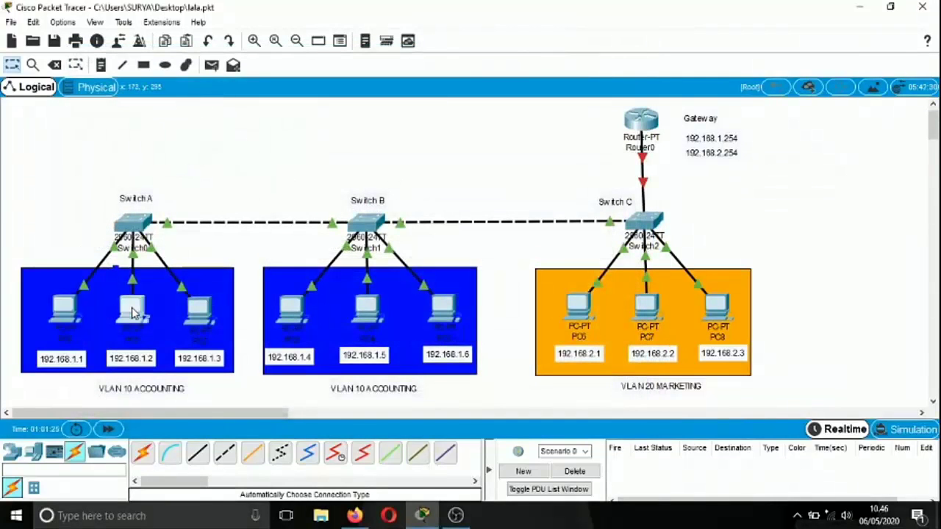
Assign PC1, the middle PC under Switch A, the static IP address 192.168.1.2 with subnet mask 255.255.255.0
left_click(133, 312)
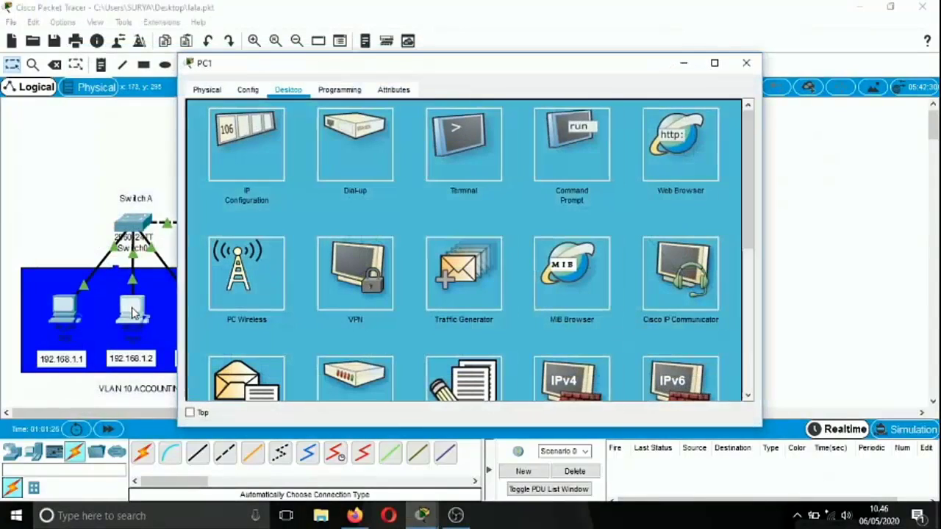
left_click(240, 154)
left_click(391, 129)
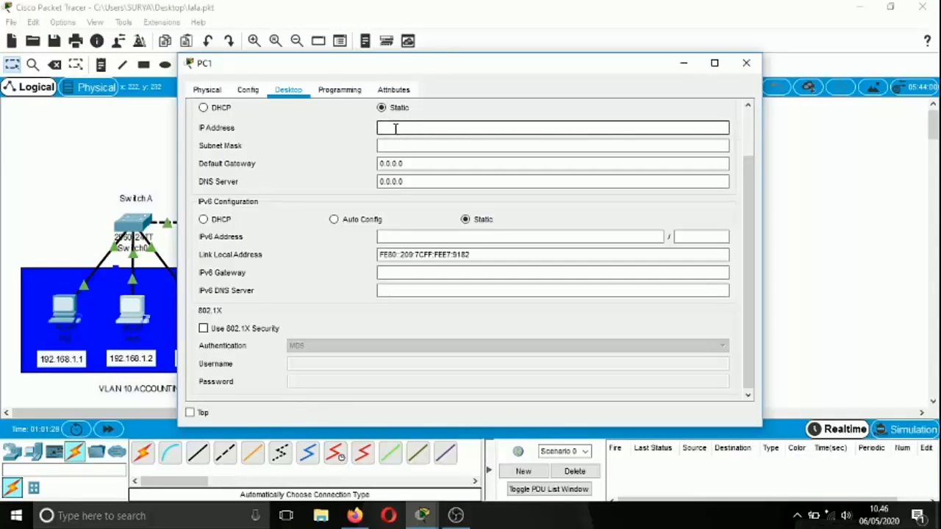
type("192.")
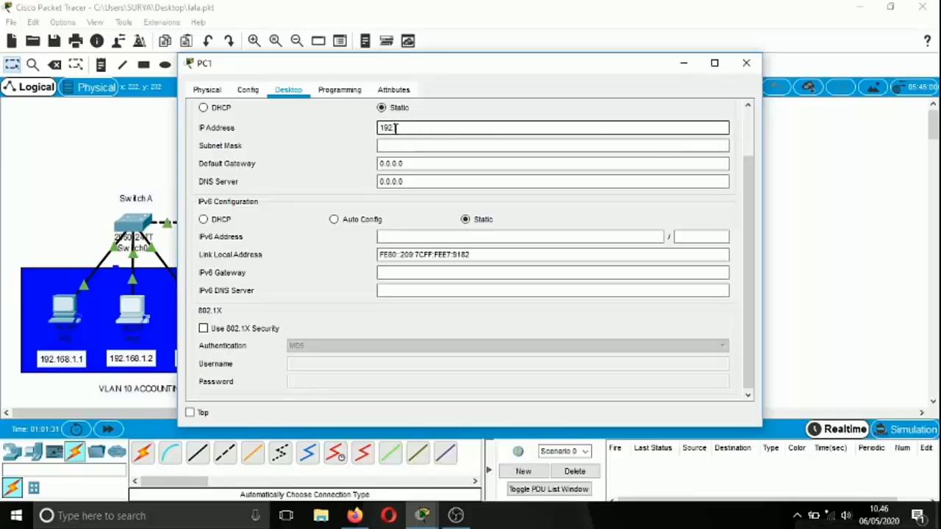
type("168.1.2")
key("Tab")
key("Tab")
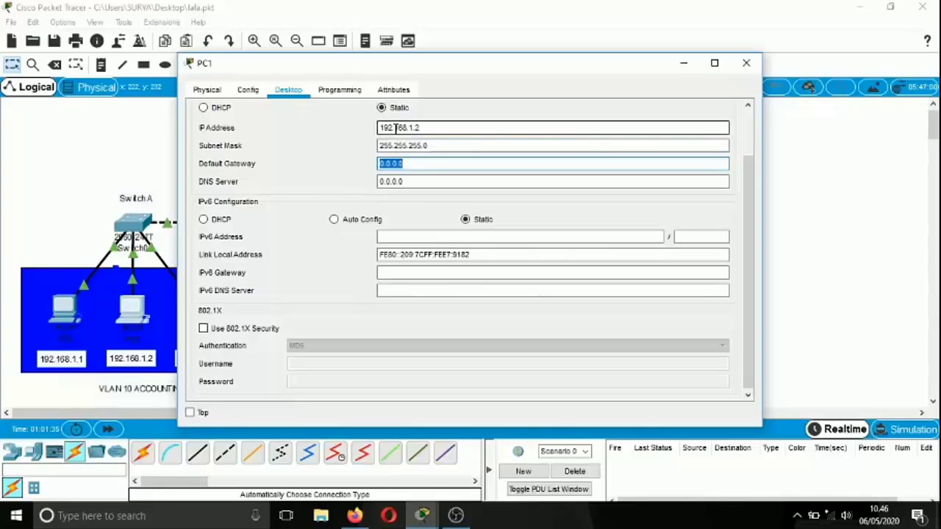
Try to set PC1's default gateway to 192.168.1..254 and close its configuration window
type("192.168.1. 2")
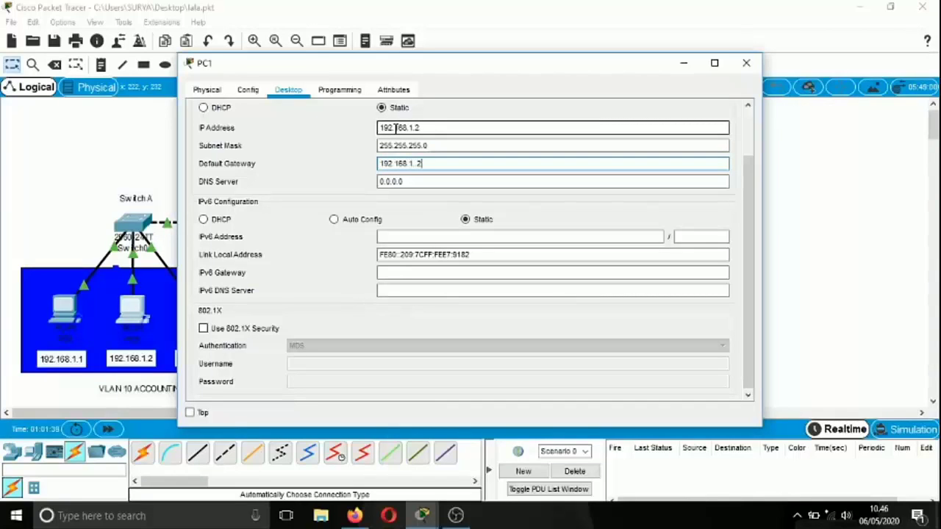
type("54")
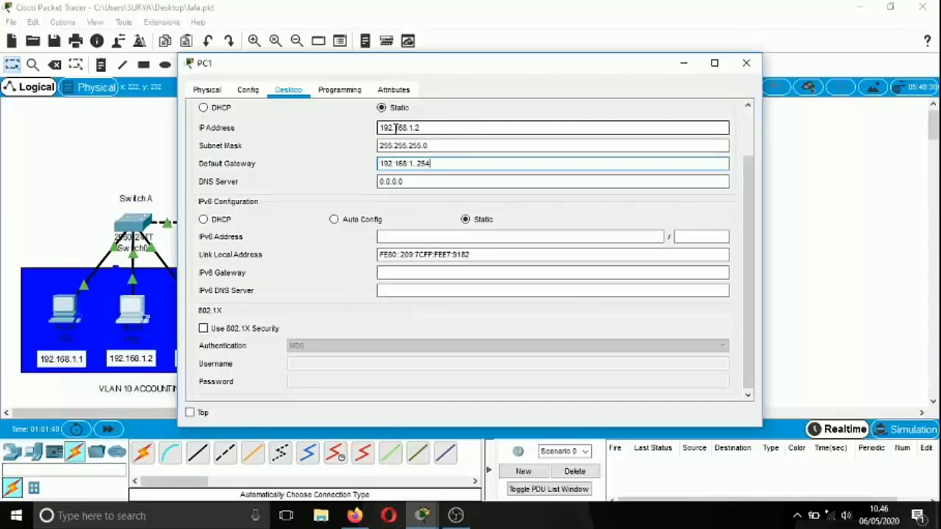
left_click(746, 66)
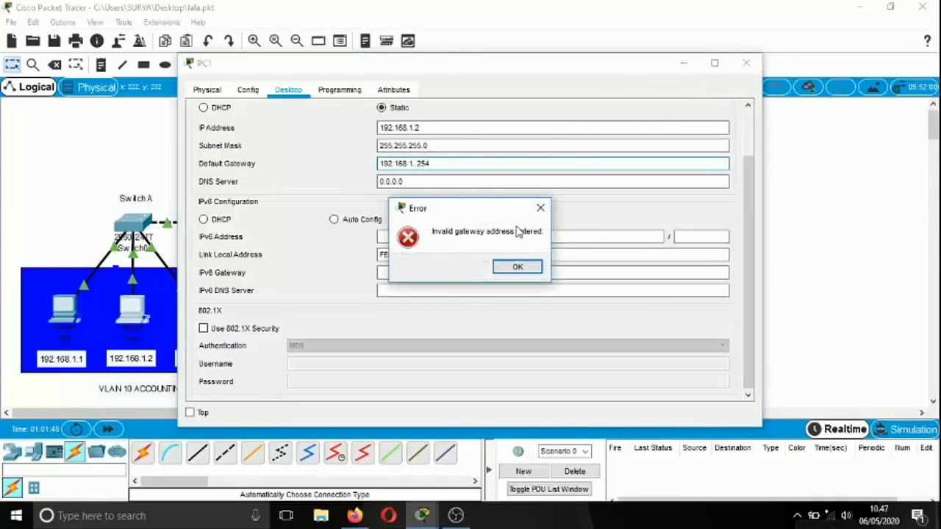
left_click(513, 266)
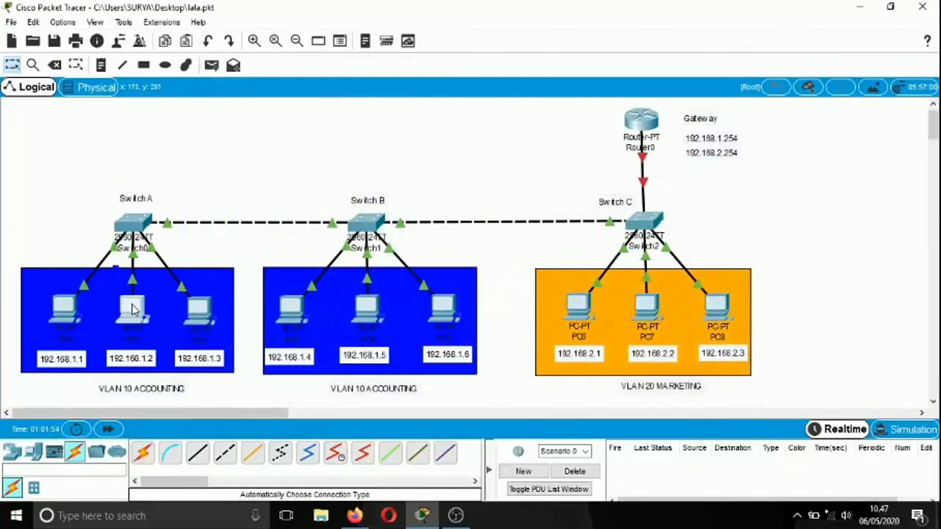
Reopen PC1's IP configuration, set its default gateway to 192.168.1.254 and close the window
left_click(133, 309)
left_click(250, 147)
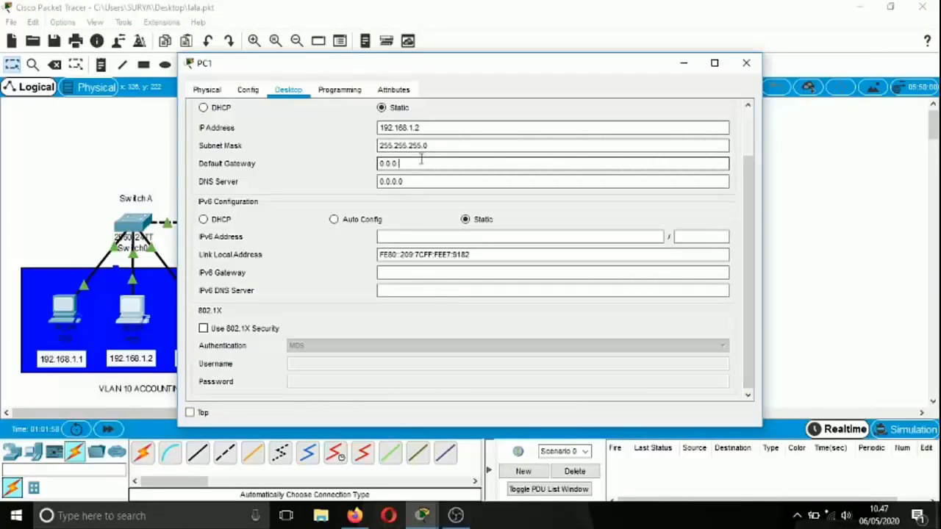
key("BackSpace")
key("BackSpace")
key("BackSpace")
key("BackSpace")
key("BackSpace")
key("BackSpace")
type("192.1")
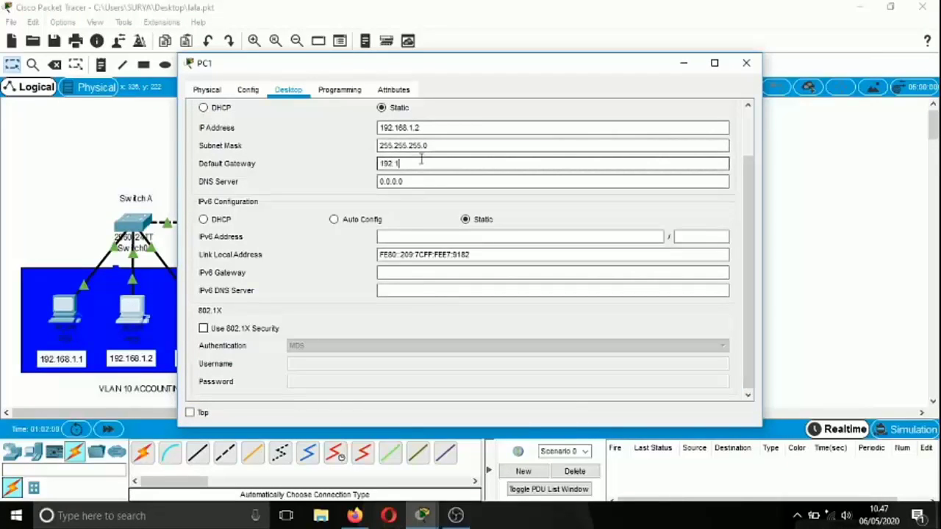
type("68.1.24")
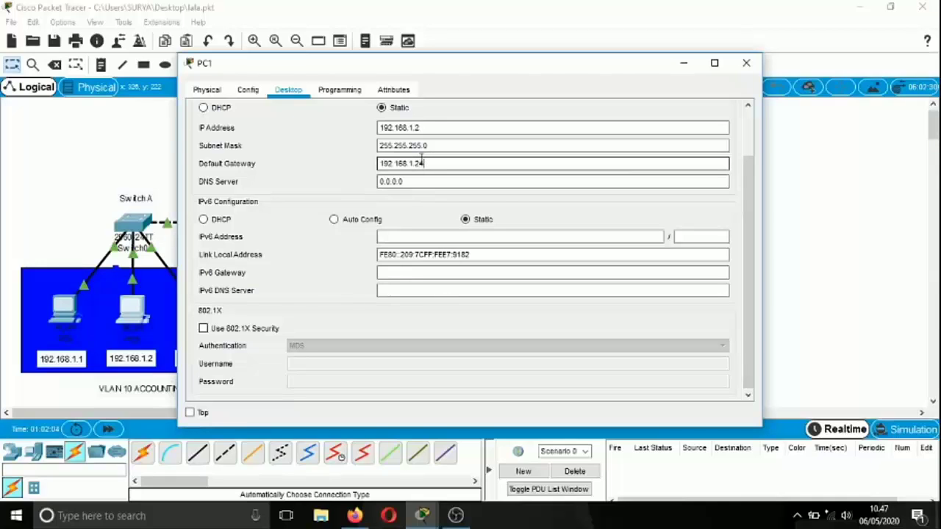
type("554")
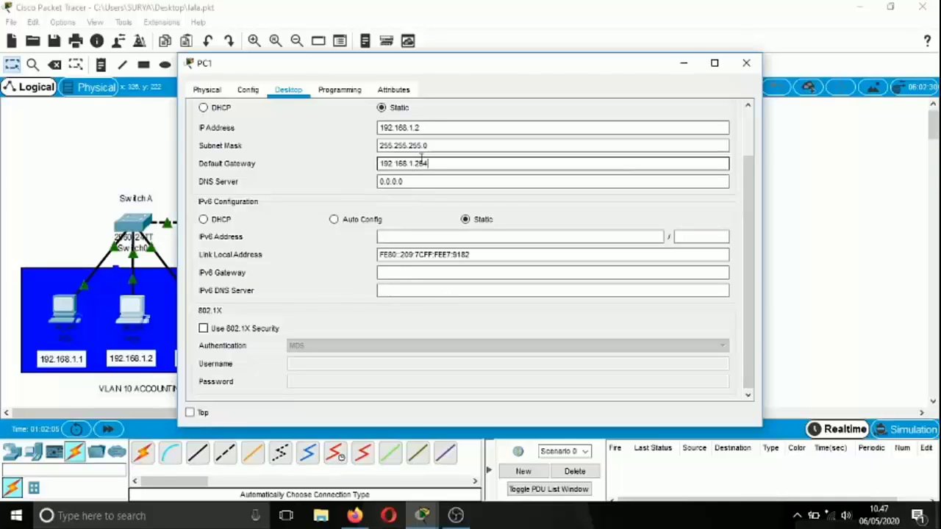
left_click(747, 64)
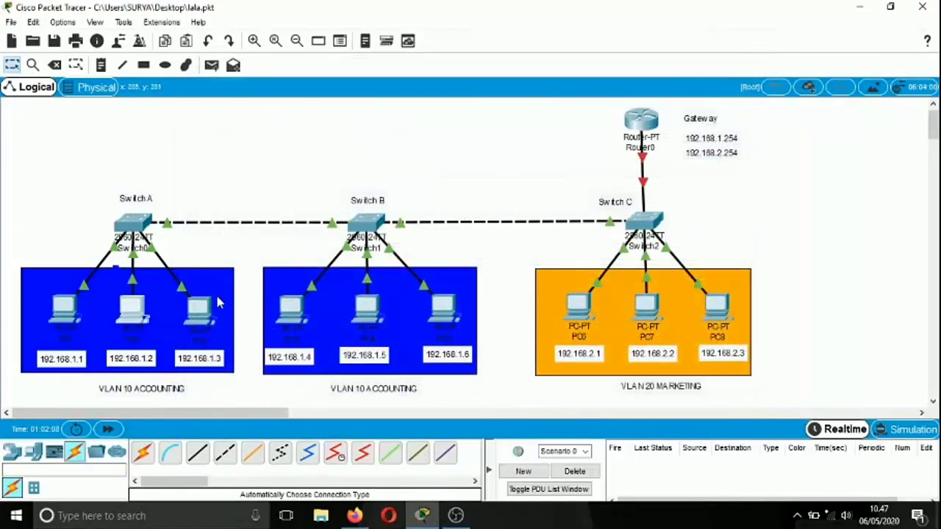
Configure PC2, the third PC under Switch A, with IP address 192.168.1.3, subnet mask 255.255.255.0 and default gateway 192.168.1.254
left_click(199, 313)
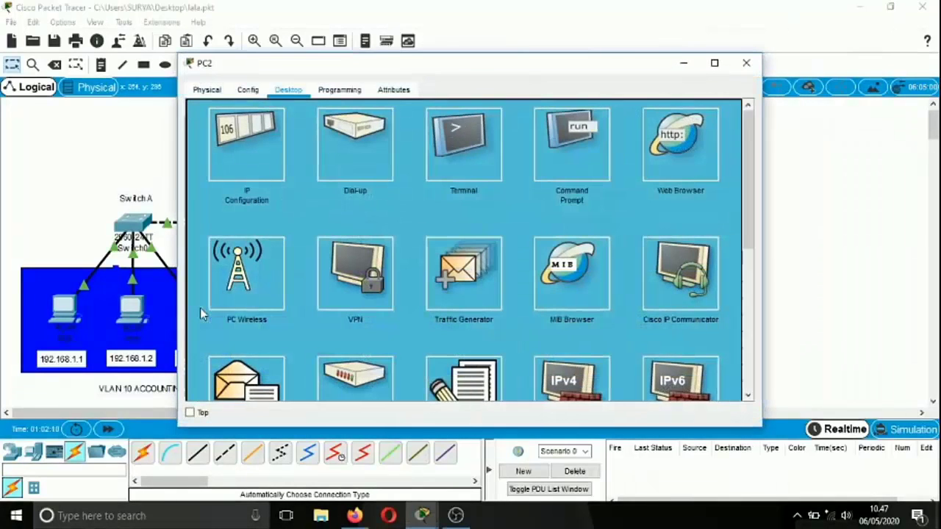
left_click(278, 171)
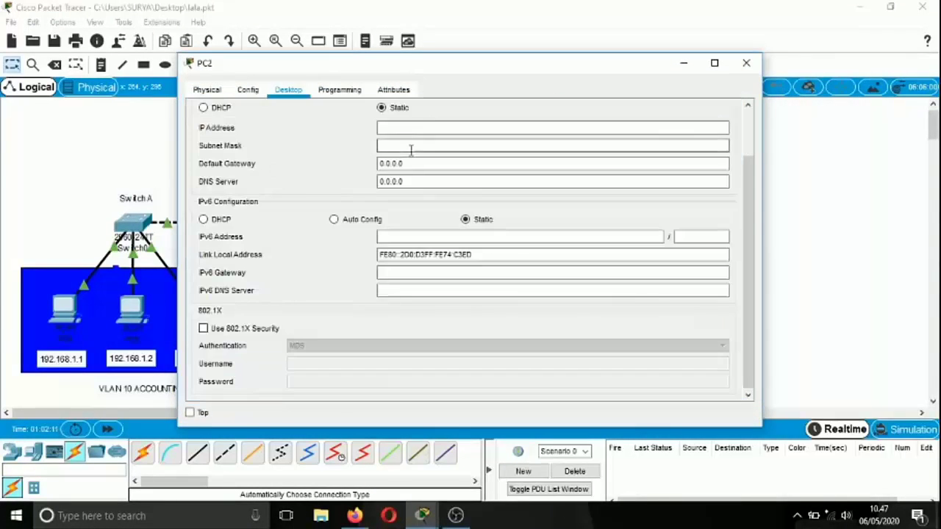
left_click(415, 126)
type("192")
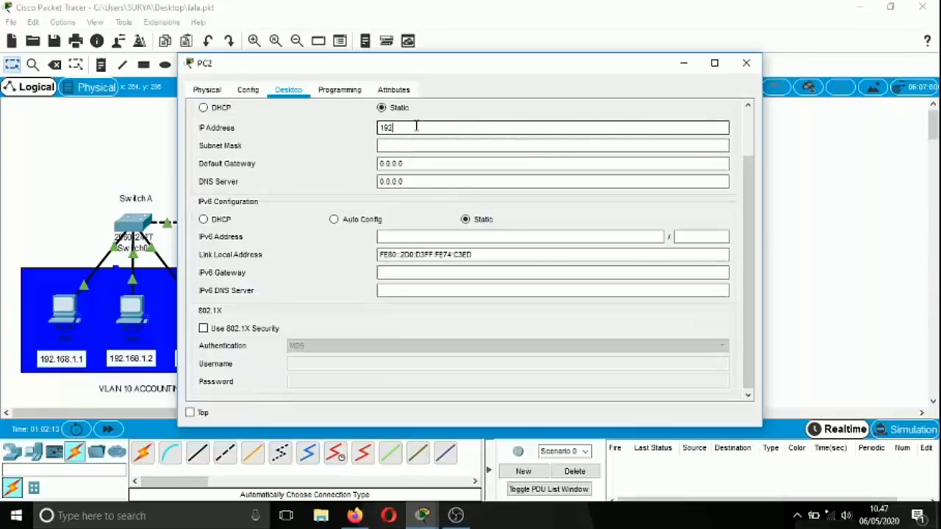
type(".168.1.3")
key("Tab")
key("Tab")
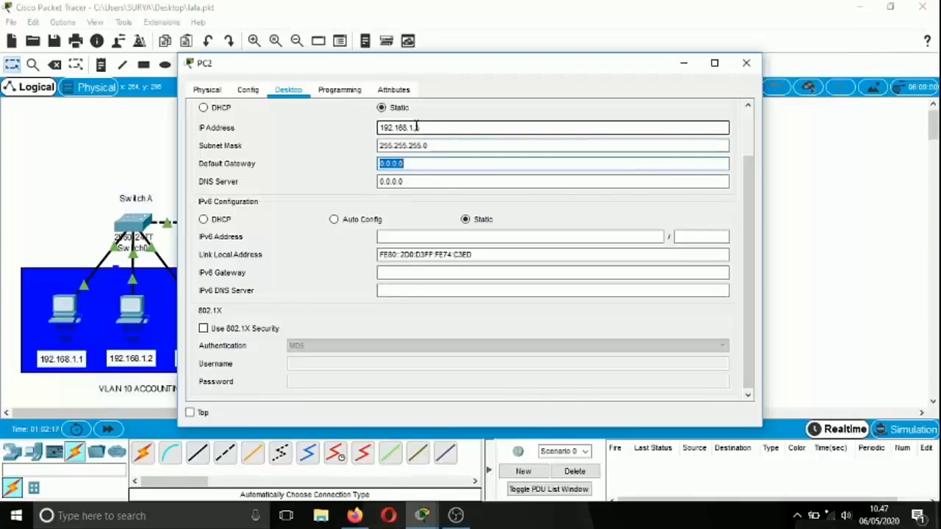
type("192.168.1")
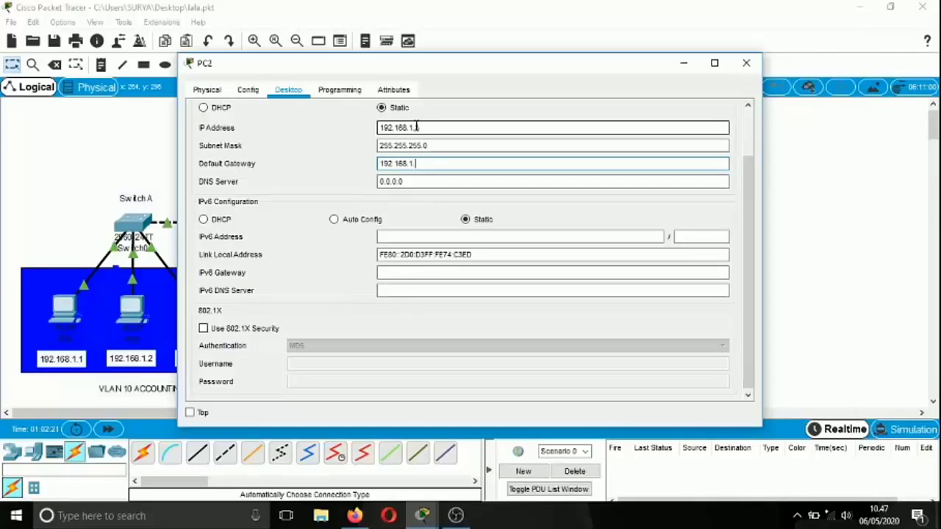
type(".254")
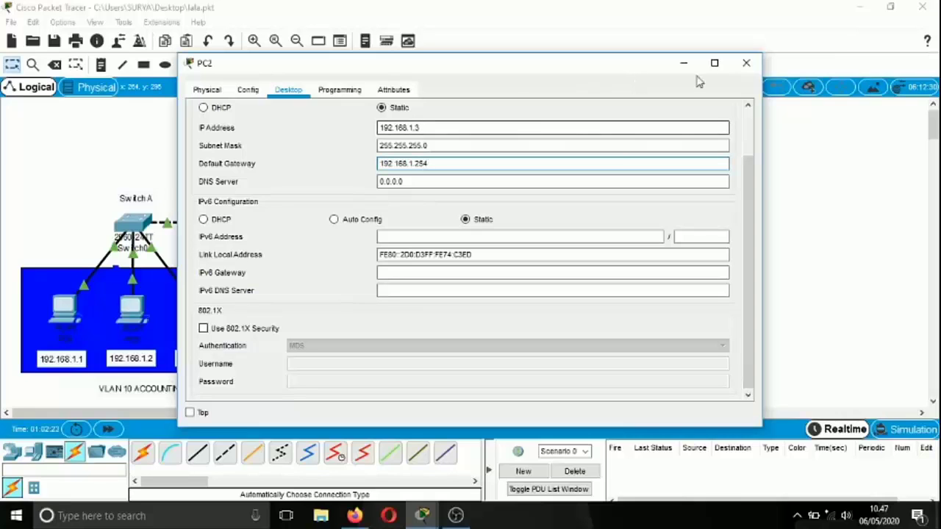
left_click(746, 64)
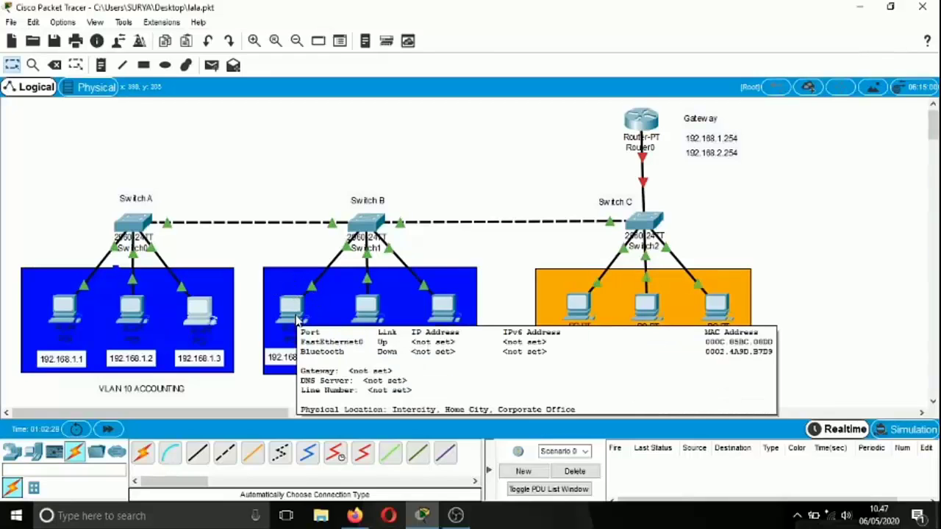
Configure PC3, the first PC under Switch B, with IP address 192.168.1.4, subnet mask 255.255.255.0 and default gateway 192.168.1.254
left_click(296, 316)
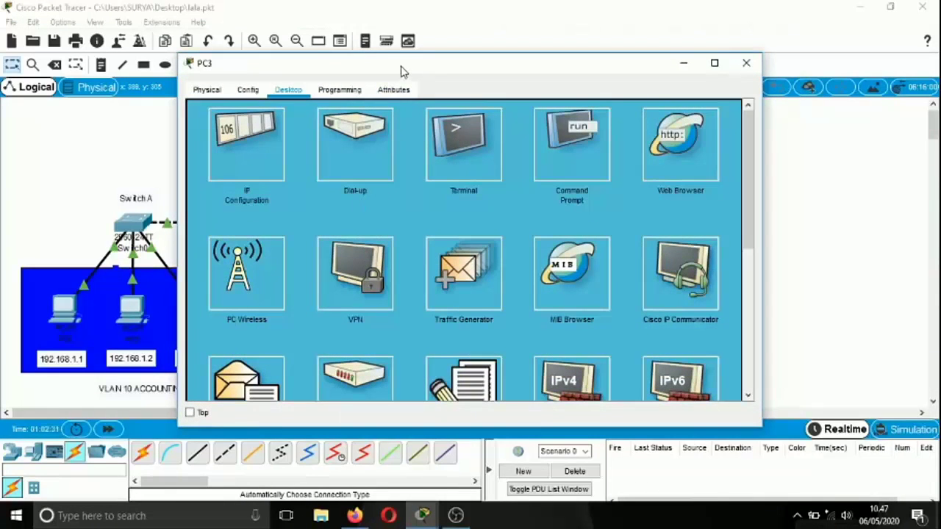
left_click_drag(401, 66, 607, 75)
left_click(468, 158)
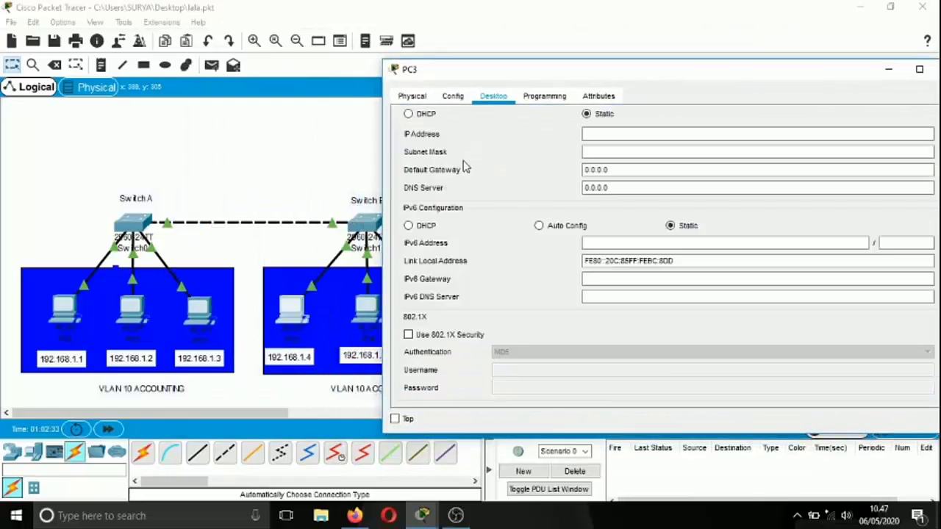
left_click(621, 134)
type("192.168")
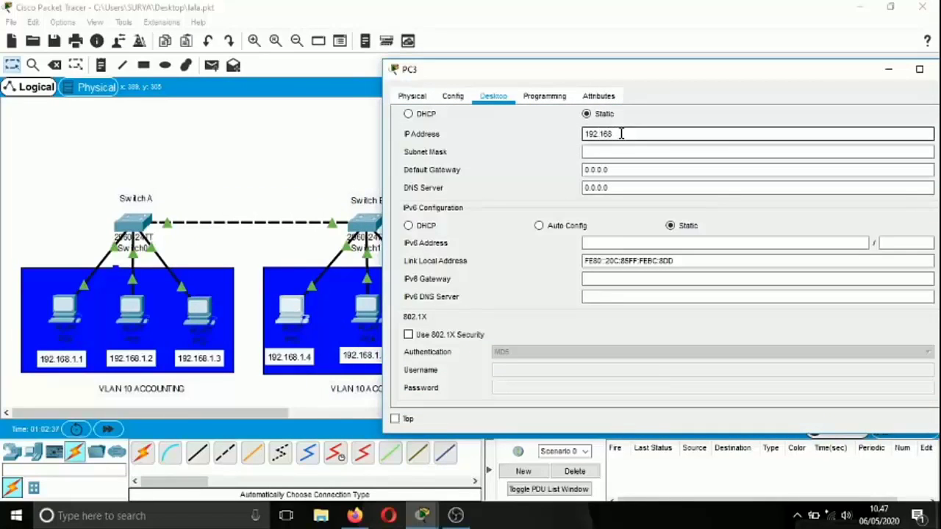
type(".1")
key("Tab")
key("Tab")
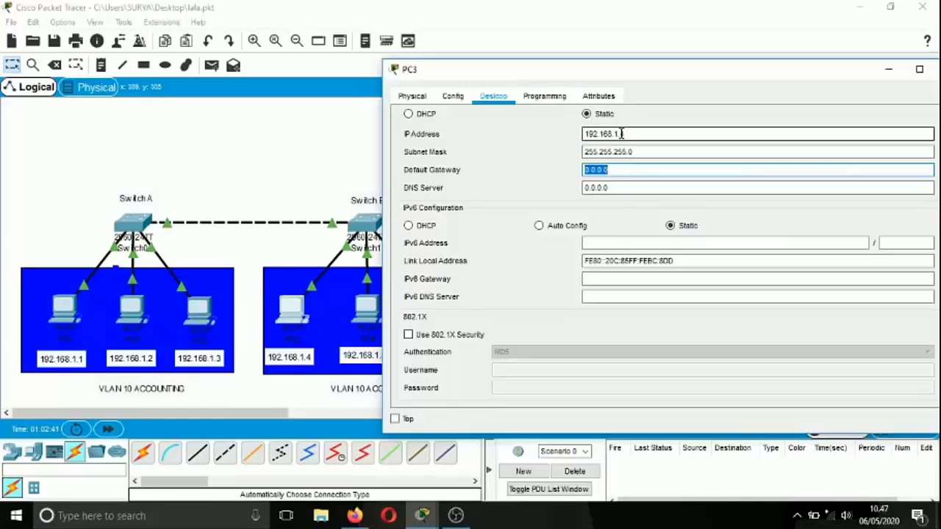
type("192.168.1.254")
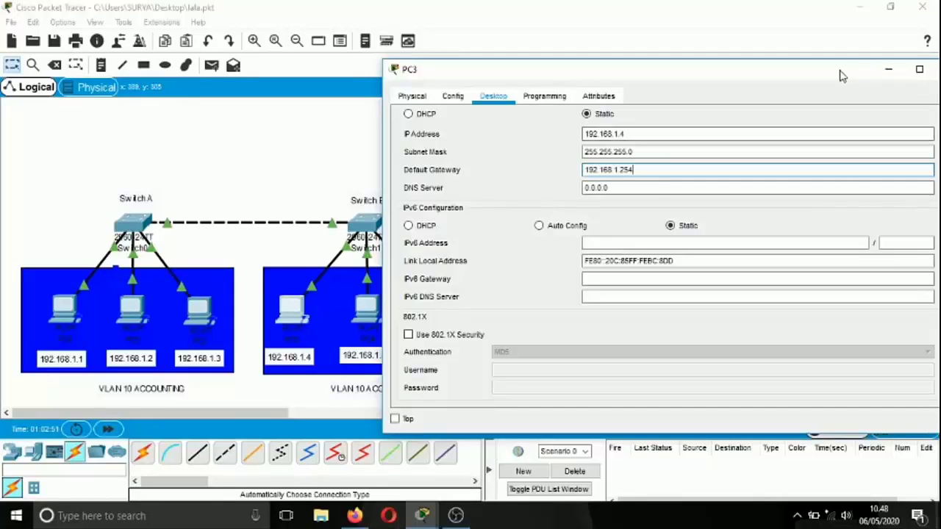
left_click_drag(839, 71, 683, 80)
left_click(794, 79)
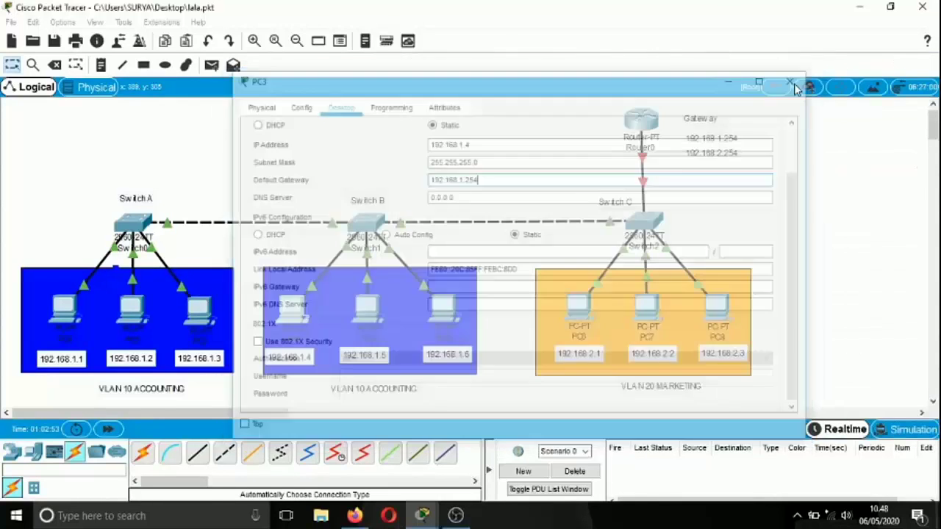
Configure PC4, the middle PC under Switch B, with IP address 192.168.1.5, subnet mask 255.255.255.0 and default gateway 192.168.1.254
left_click(376, 312)
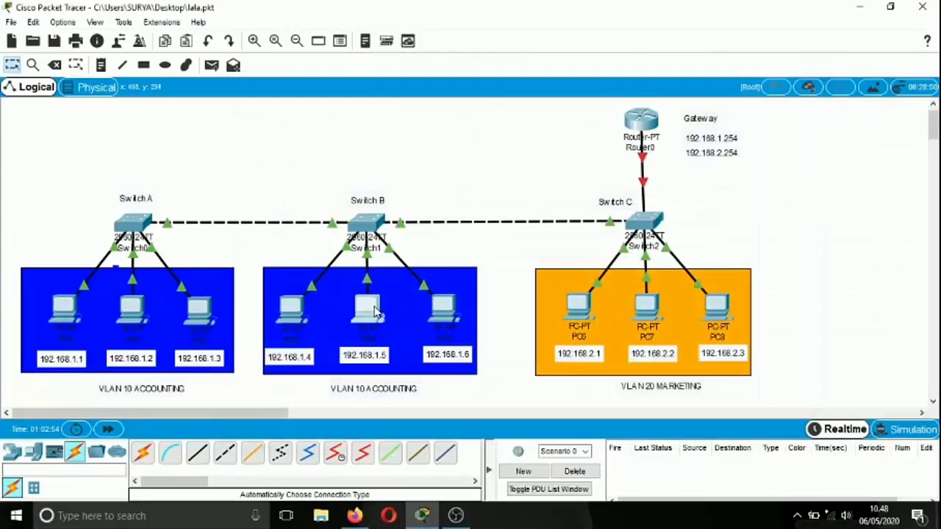
left_click(374, 310)
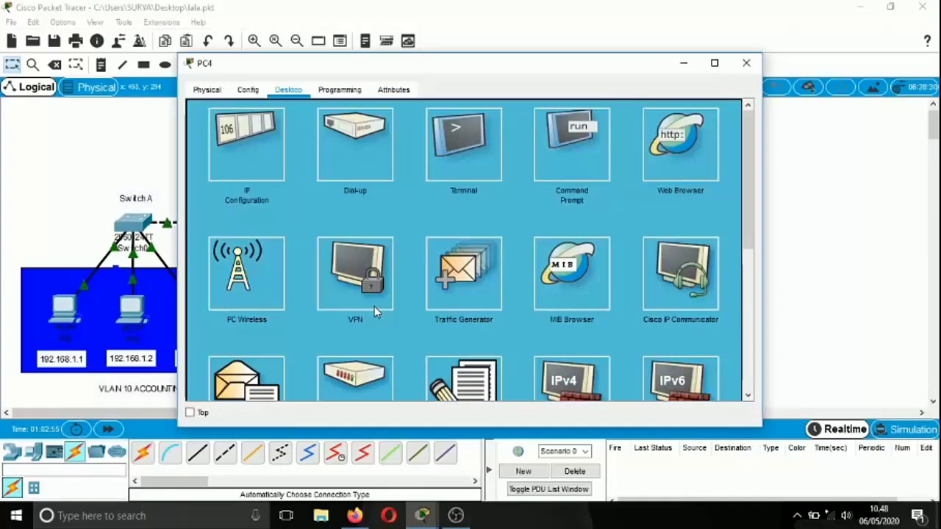
left_click(274, 166)
left_click(400, 127)
type("1")
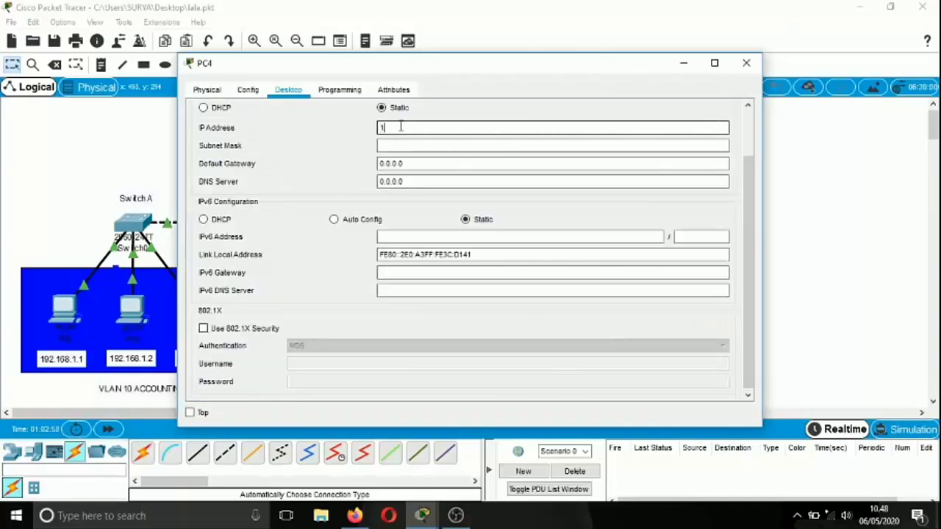
type("92.168.1.5")
key("Tab")
key("Tab")
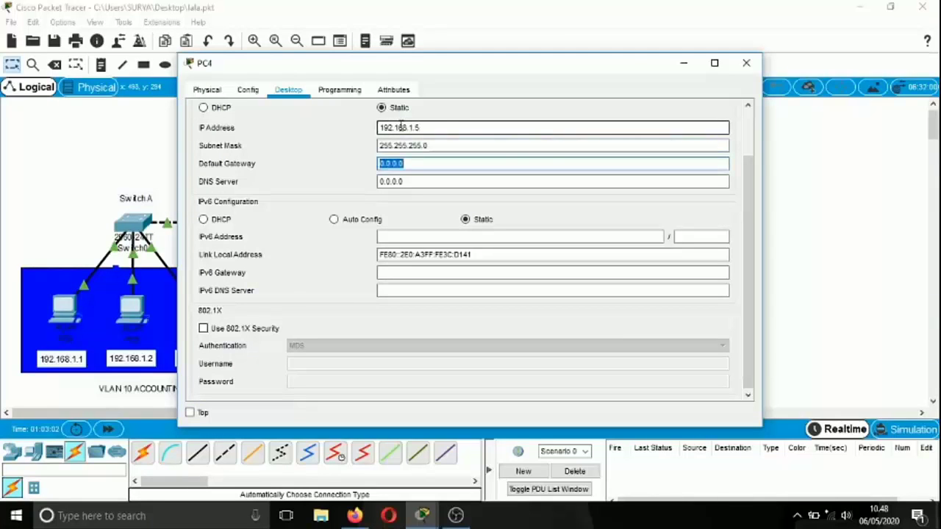
type("192.168.1.254")
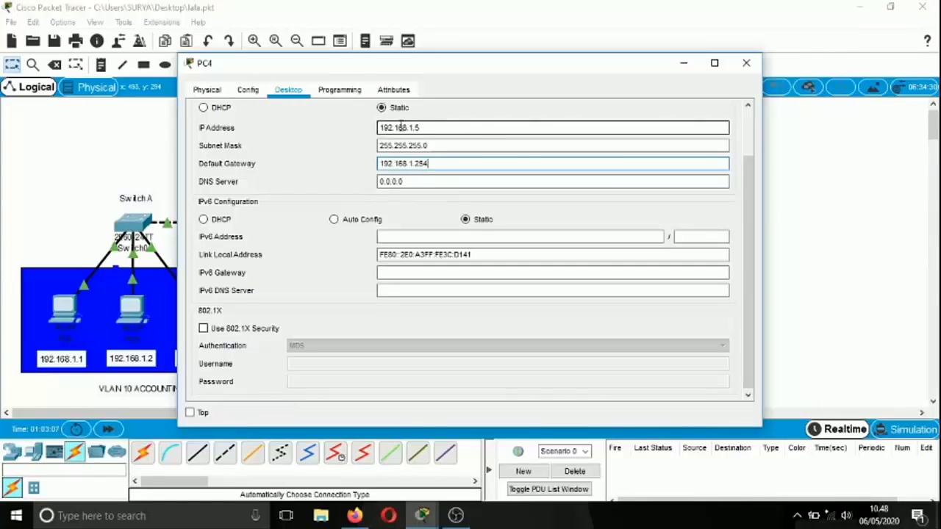
left_click(745, 64)
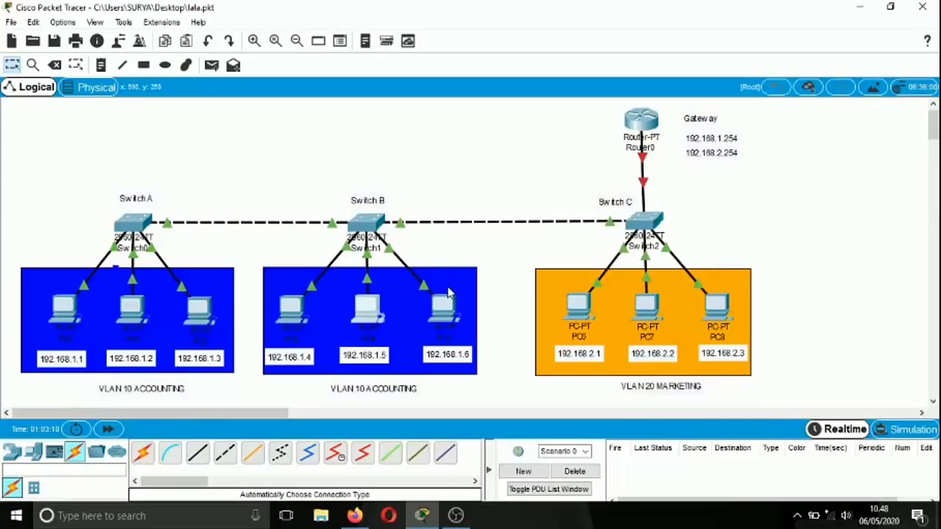
Configure PC5, the third PC under Switch B, with IP address 192.168.1.6, subnet mask 255.255.255.0 and default gateway 192.168.1.254
left_click(446, 309)
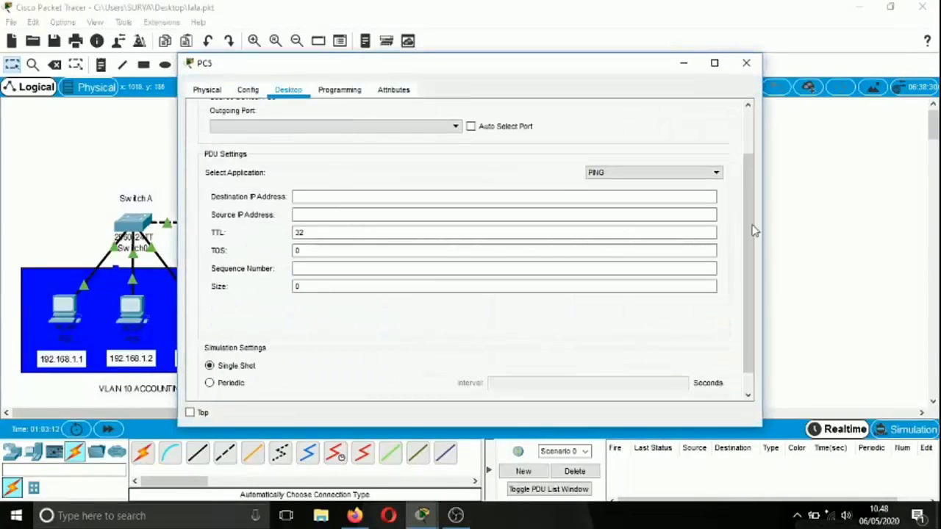
left_click_drag(745, 230, 745, 164)
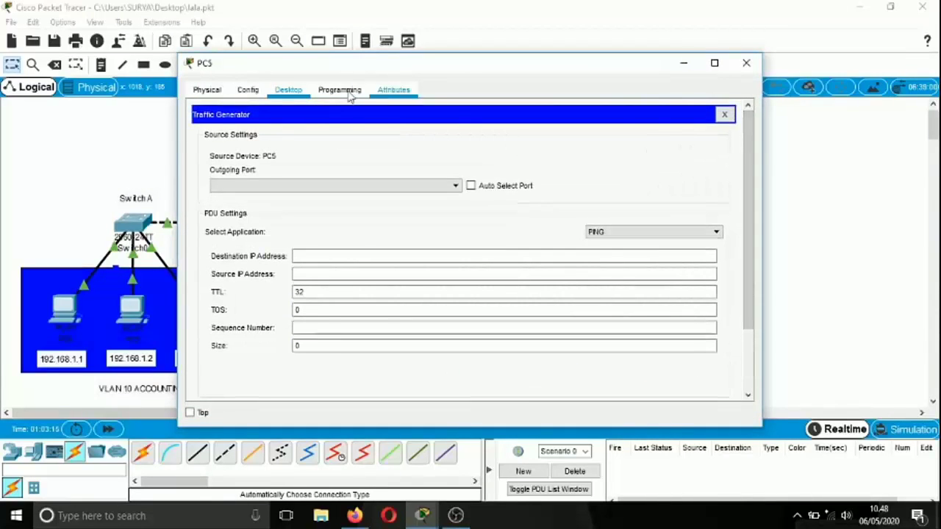
left_click(723, 113)
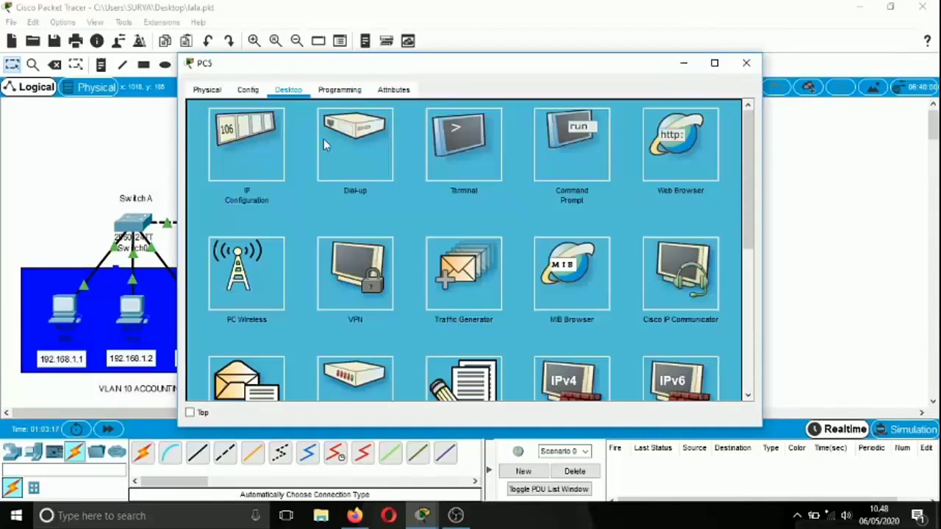
left_click(268, 147)
left_click(424, 130)
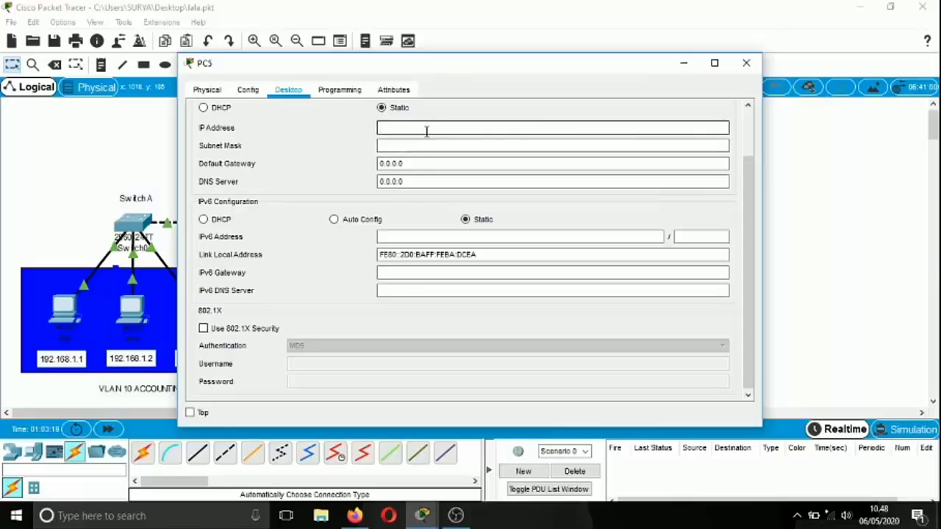
type("192.168.1.6")
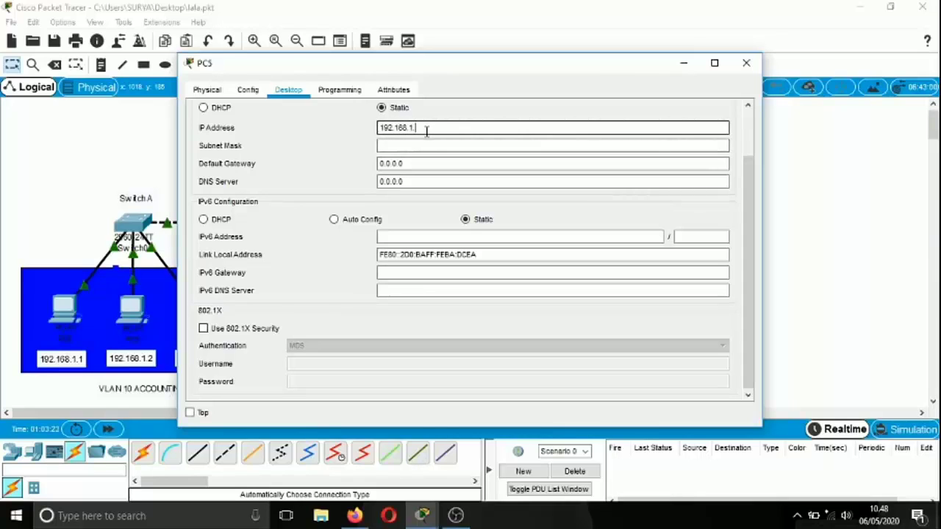
key("Tab")
key("Tab")
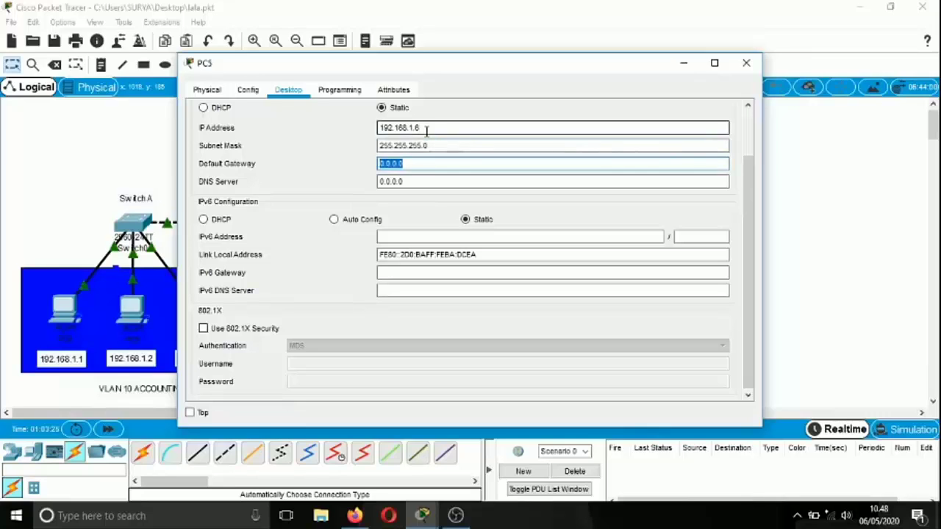
type("192")
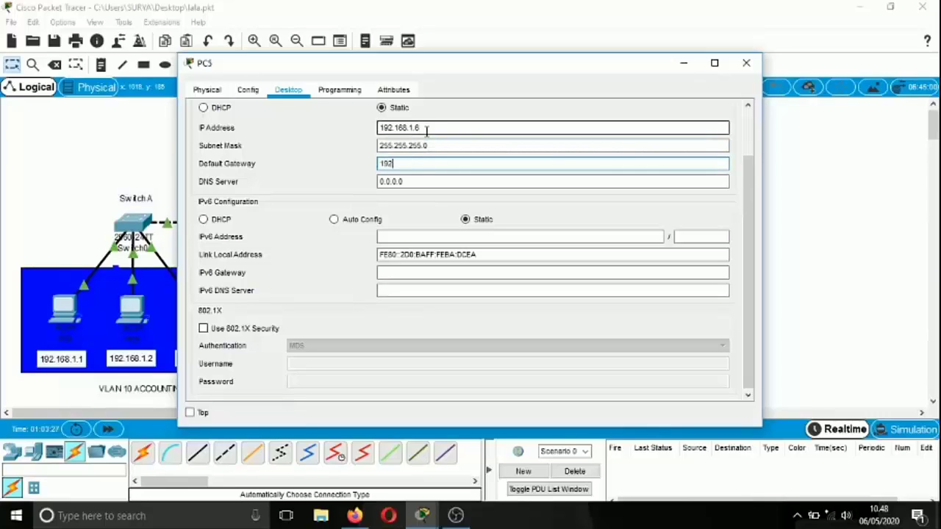
type(".168.1")
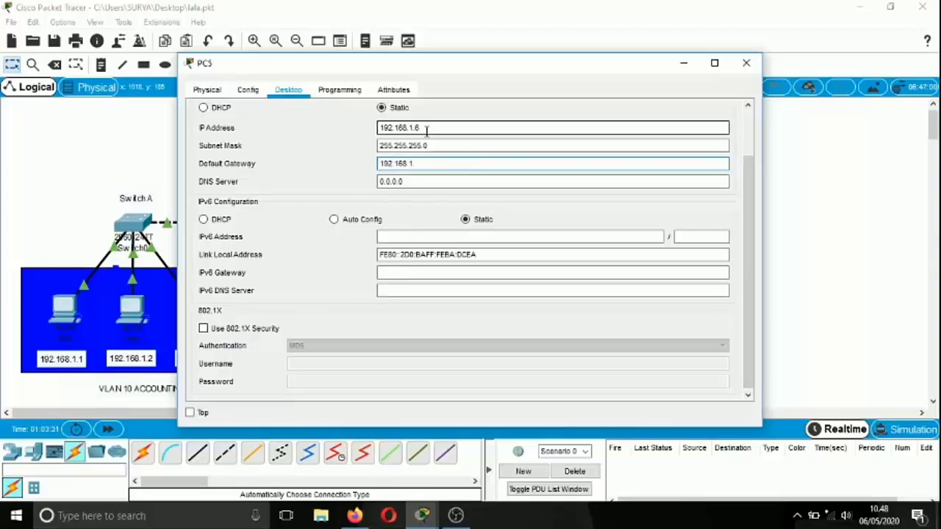
type(".254")
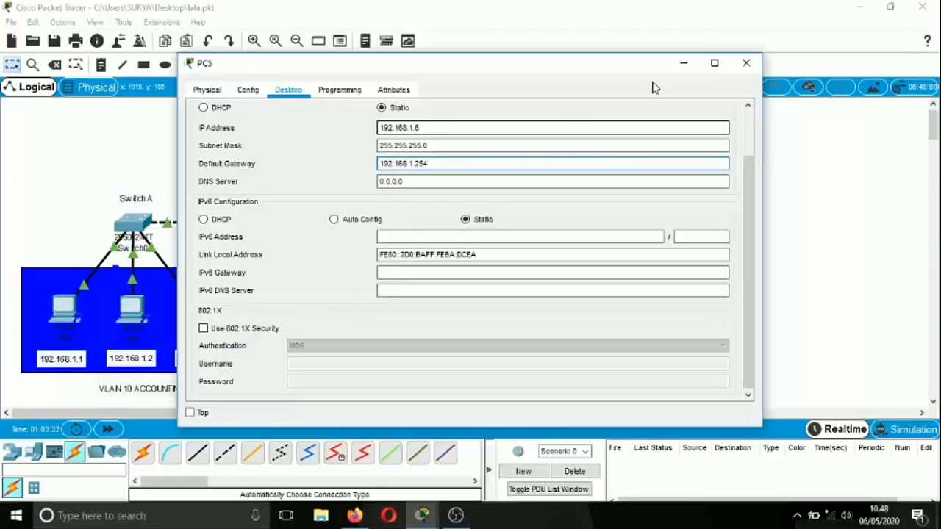
left_click(746, 63)
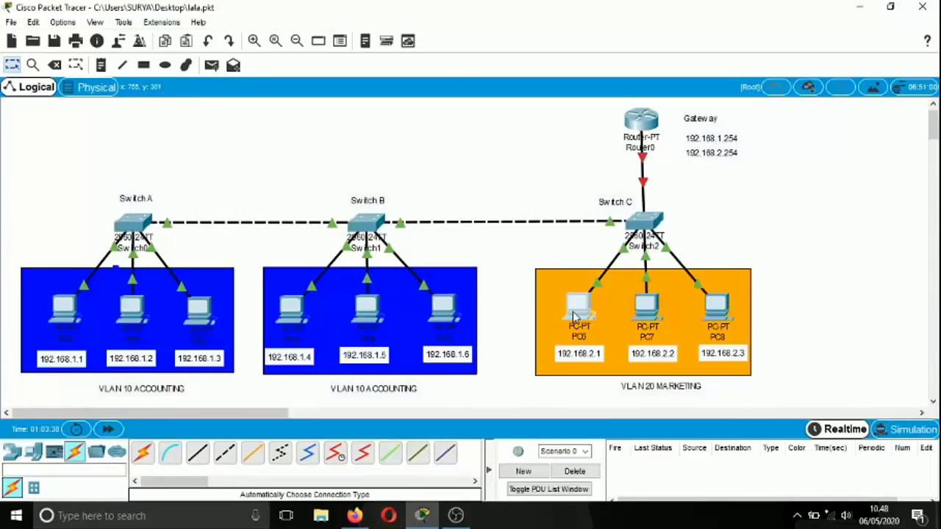
Configure PC6, the first PC under Switch C, with IP address 192.168.2.1, subnet mask 255.255.255.0 and default gateway 192.168.2.254
left_click(574, 315)
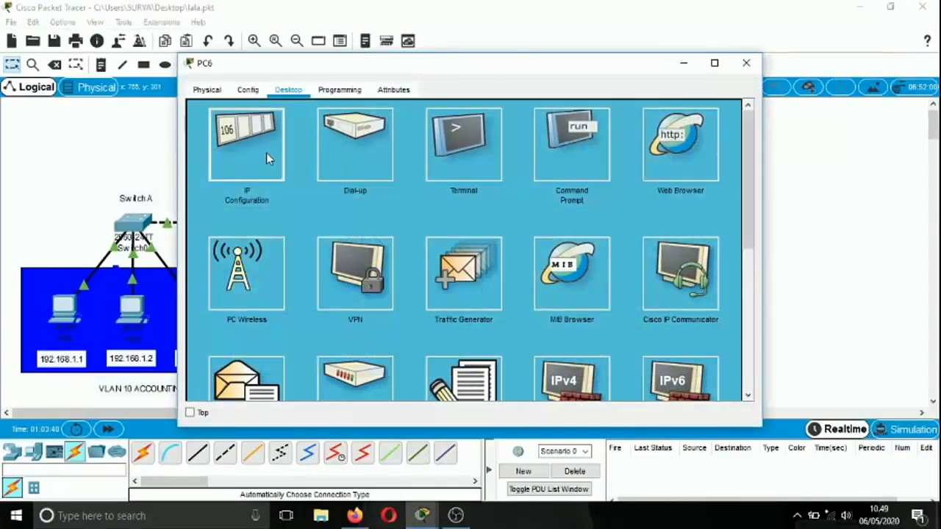
left_click(266, 152)
left_click(428, 127)
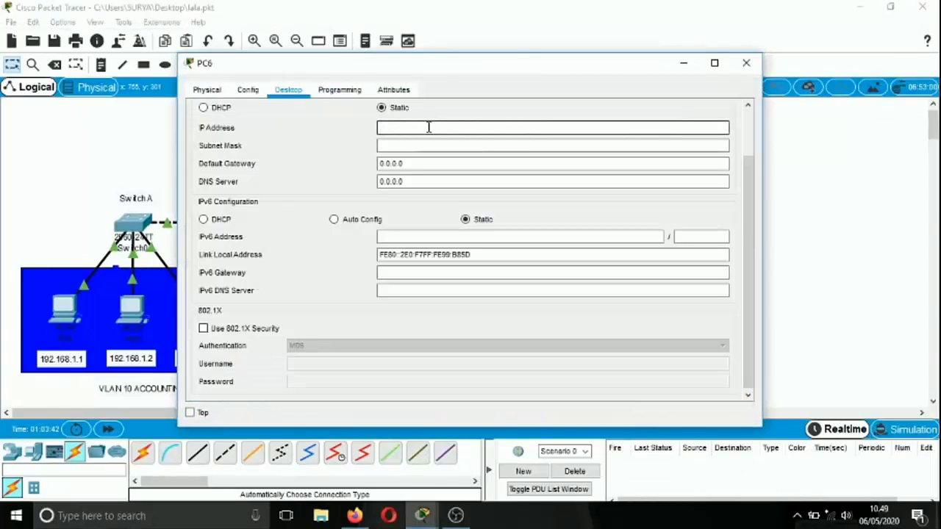
left_click_drag(421, 66, 295, 47)
type("19")
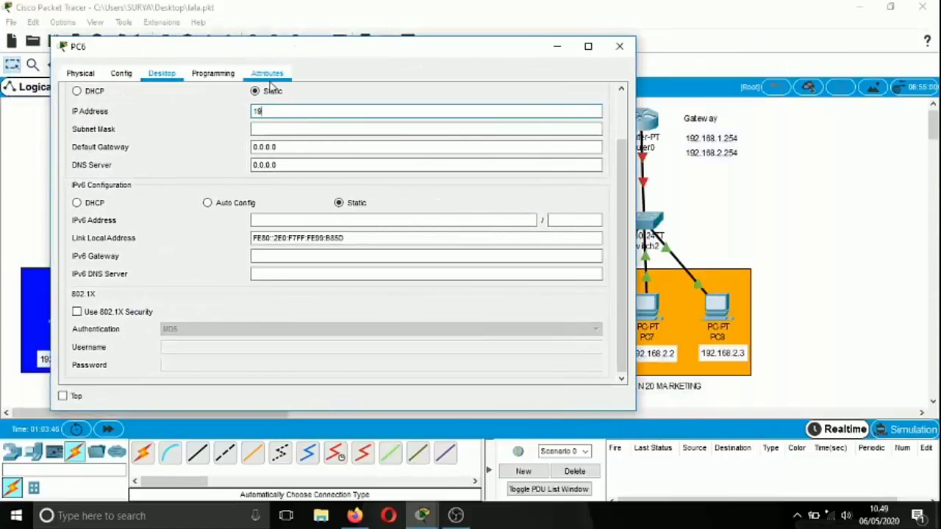
type("2.168")
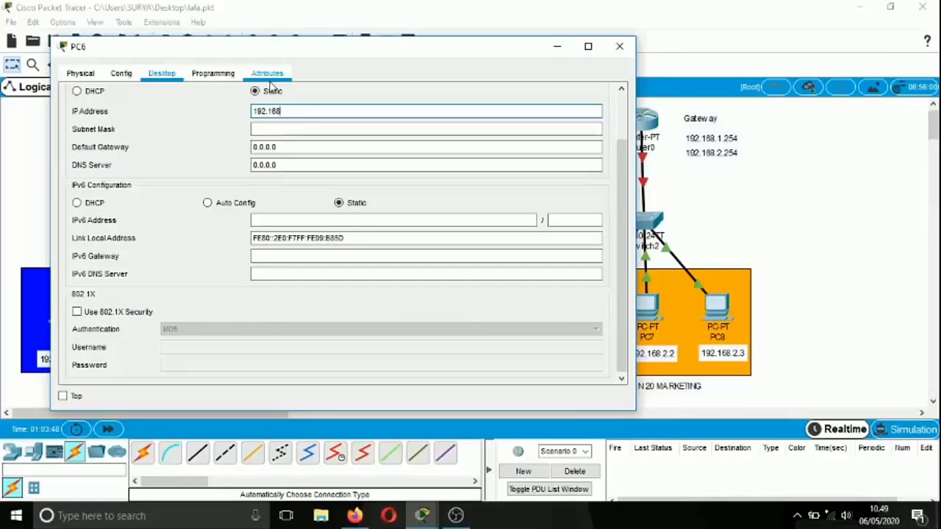
type(".2.1")
key("Tab")
key("Tab")
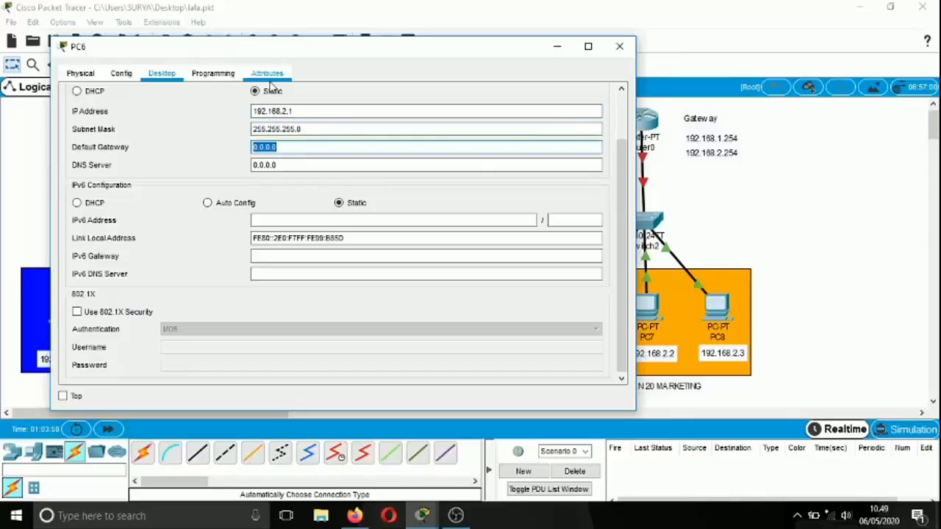
type("192.168")
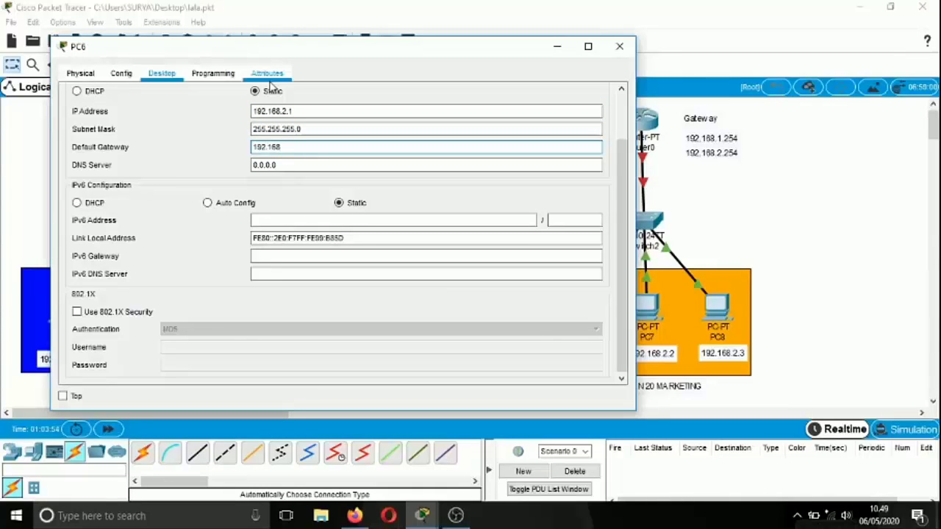
type(".2.254")
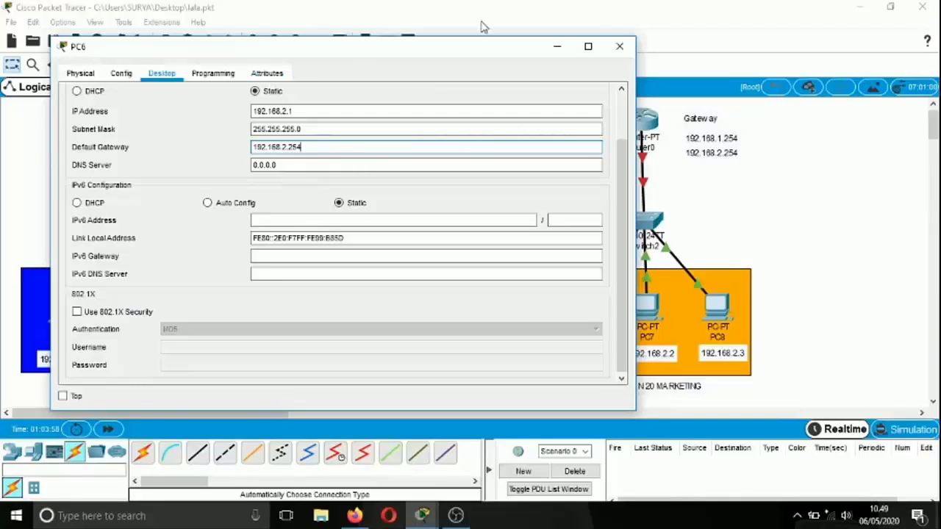
left_click(631, 49)
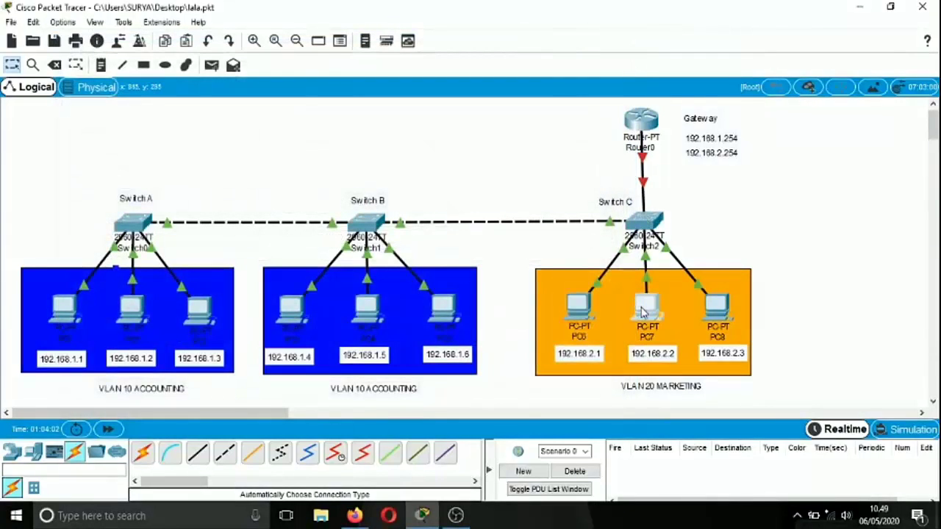
Configure PC7, the middle PC under Switch C, with IP address 192.168.2.2, subnet mask 255.255.255.0 and default gateway 192.168.2.254
left_click(644, 310)
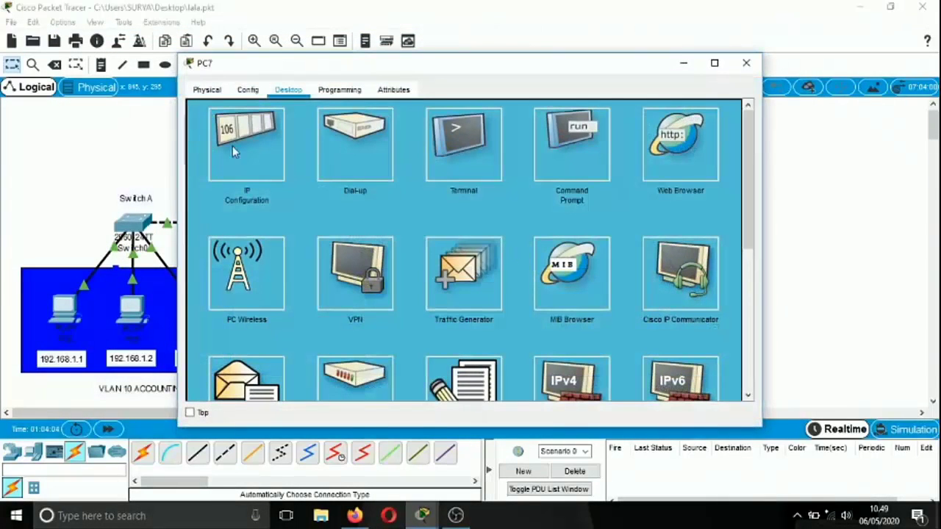
left_click(250, 155)
left_click(395, 127)
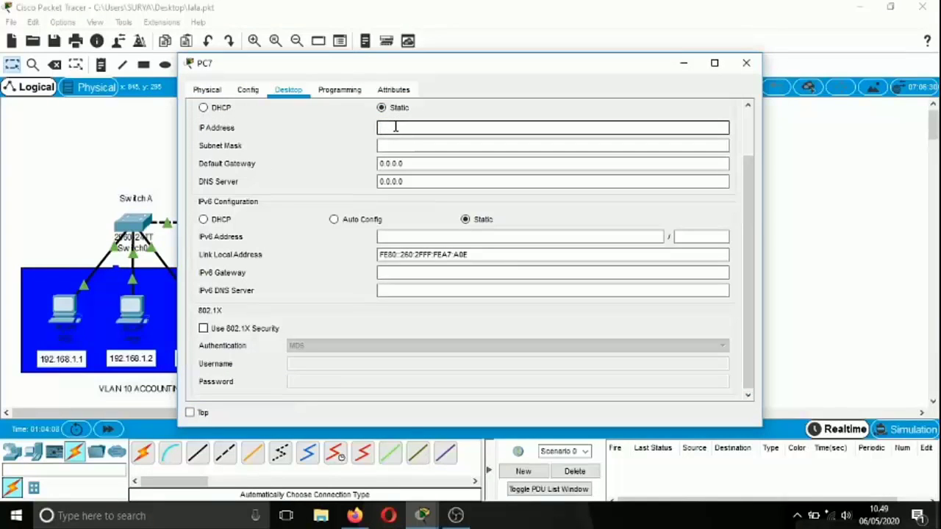
type("192.168")
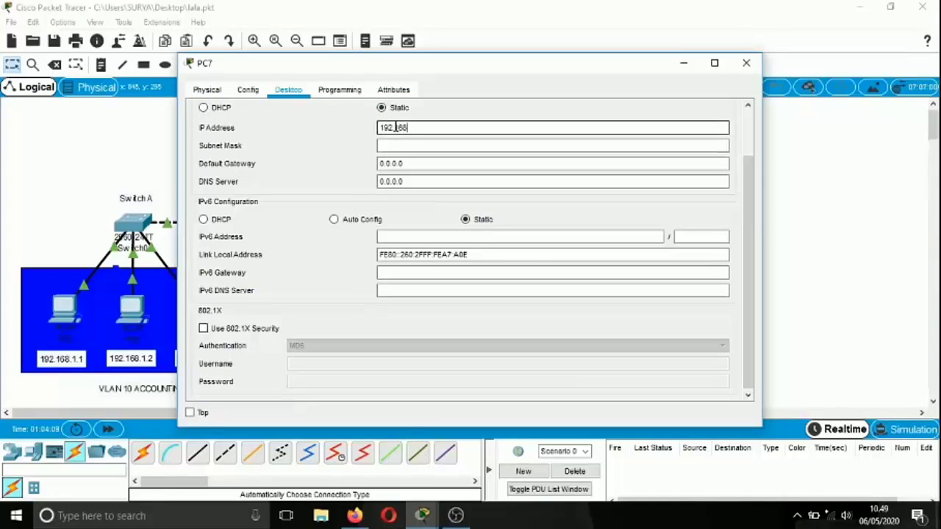
type(".2.2")
key("Tab")
key("Tab")
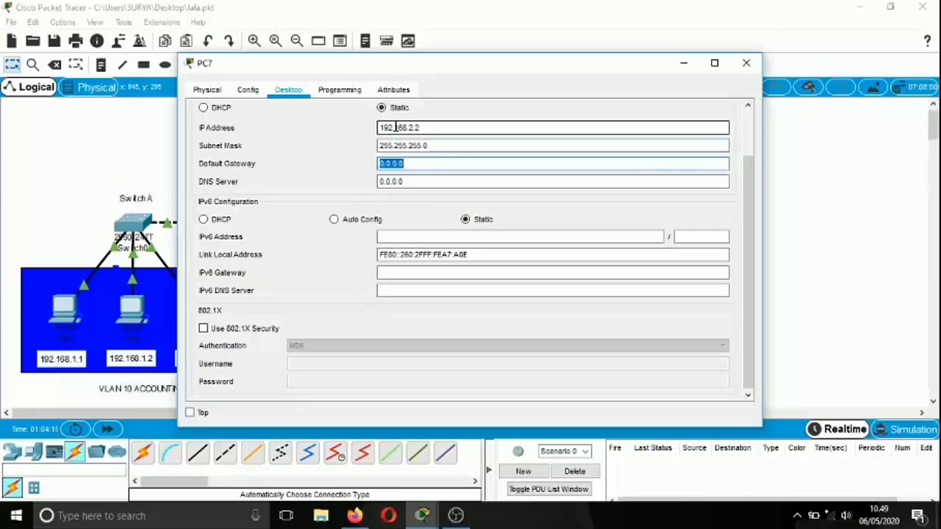
type("192.168")
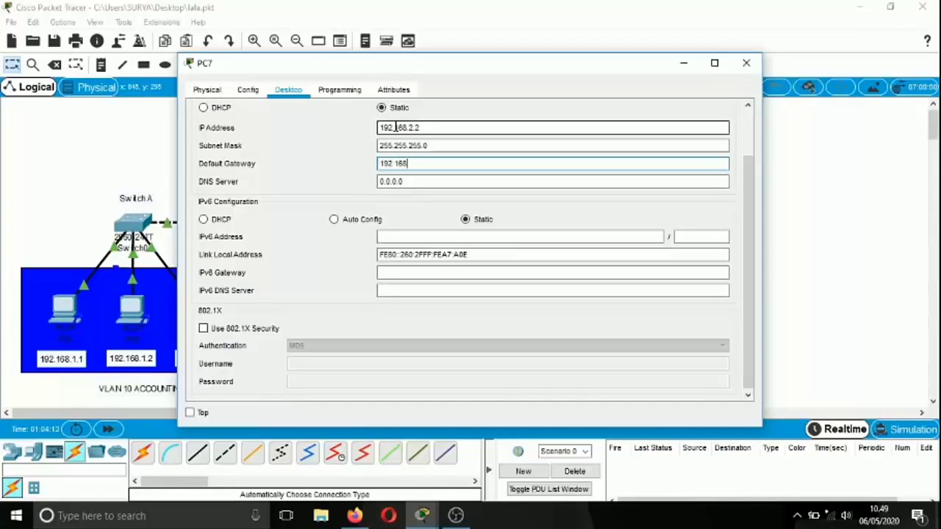
type(".2.254")
left_click(745, 62)
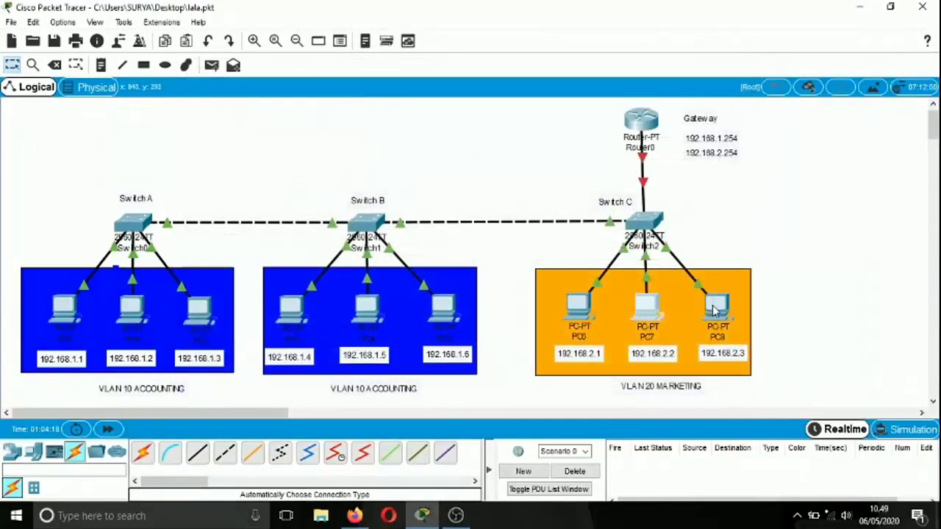
Configure PC8, the third PC under Switch C, with IP address 192.168.2.3, subnet mask 255.255.255.0 and default gateway 192.168.1.254
left_click(714, 308)
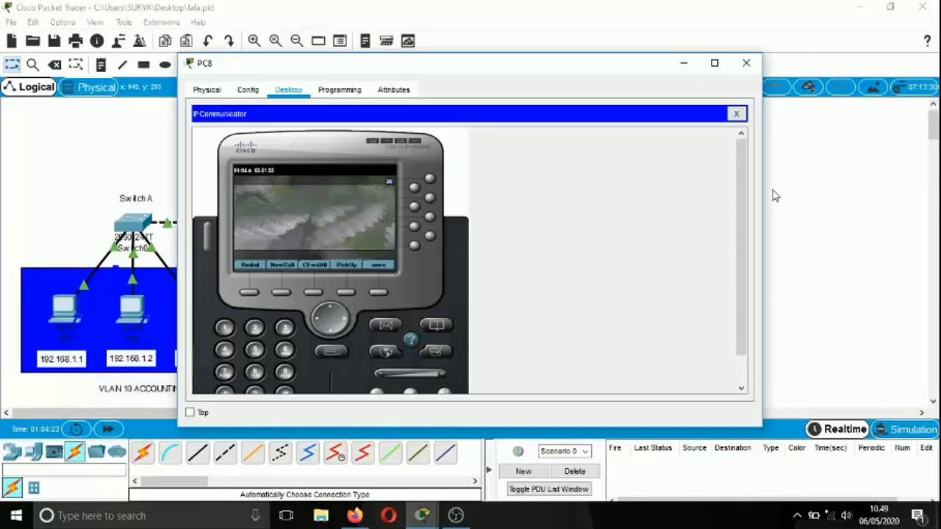
left_click(738, 114)
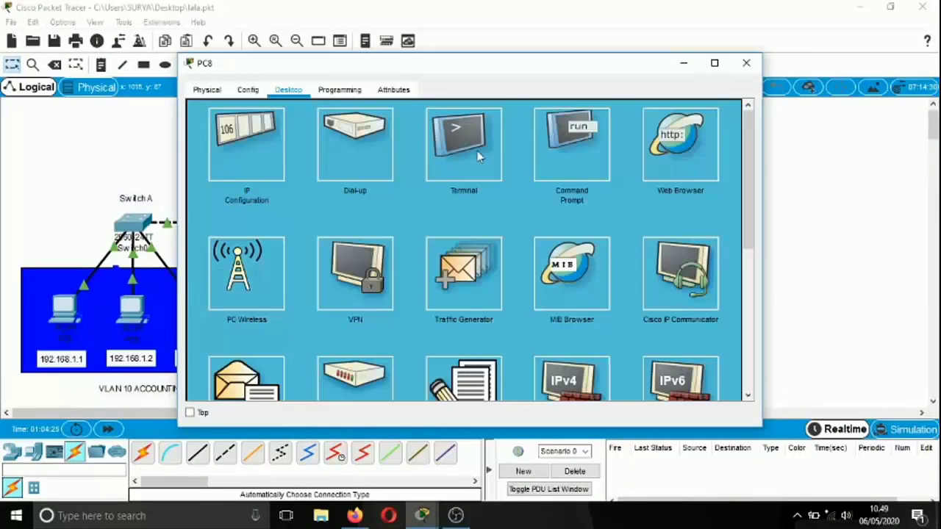
left_click(258, 154)
left_click(388, 130)
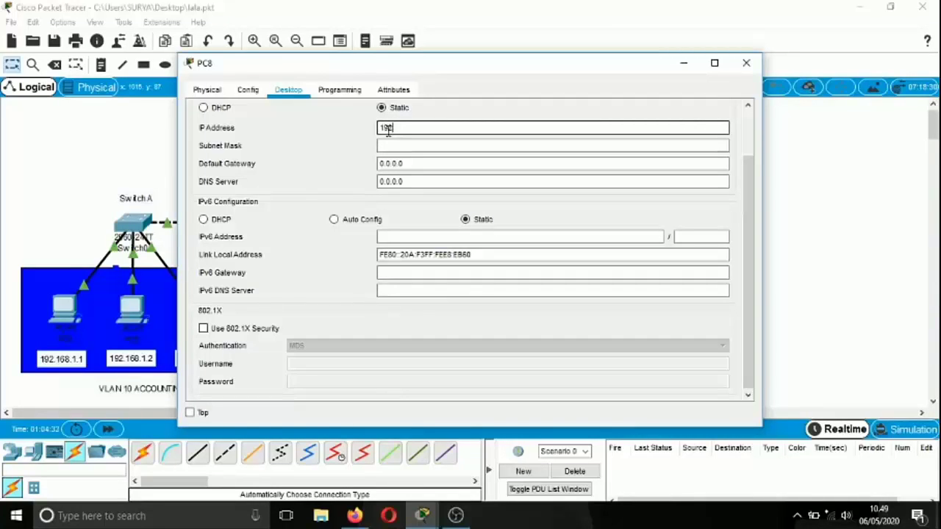
type("192.168.2.3")
key("Tab")
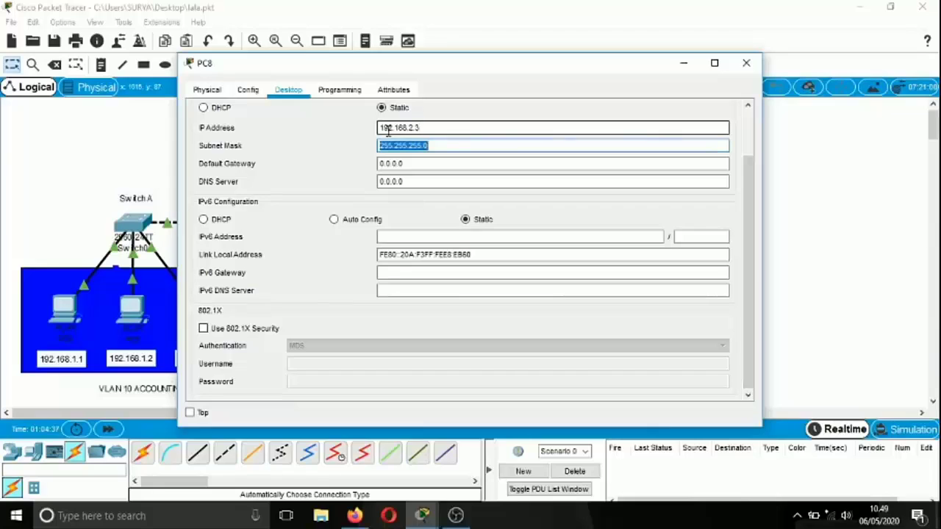
key("Tab")
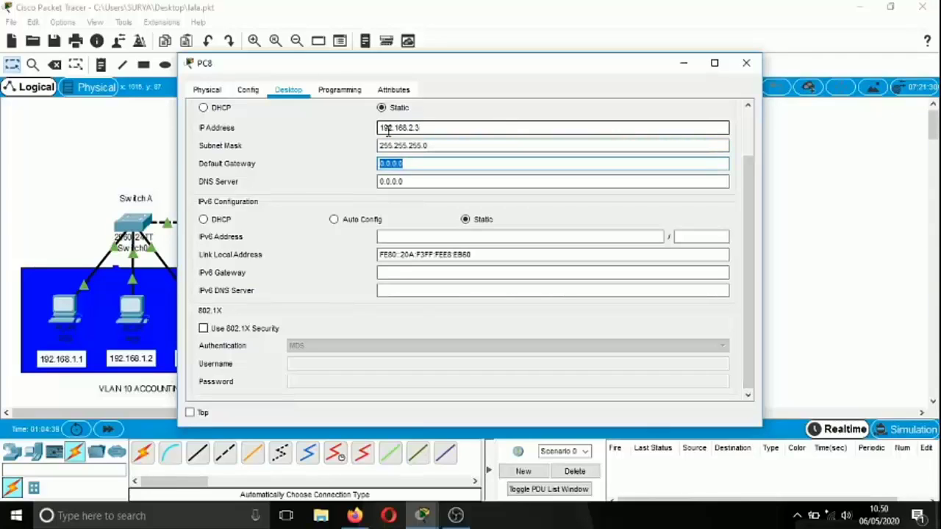
type("192.168.1.254")
left_click(746, 66)
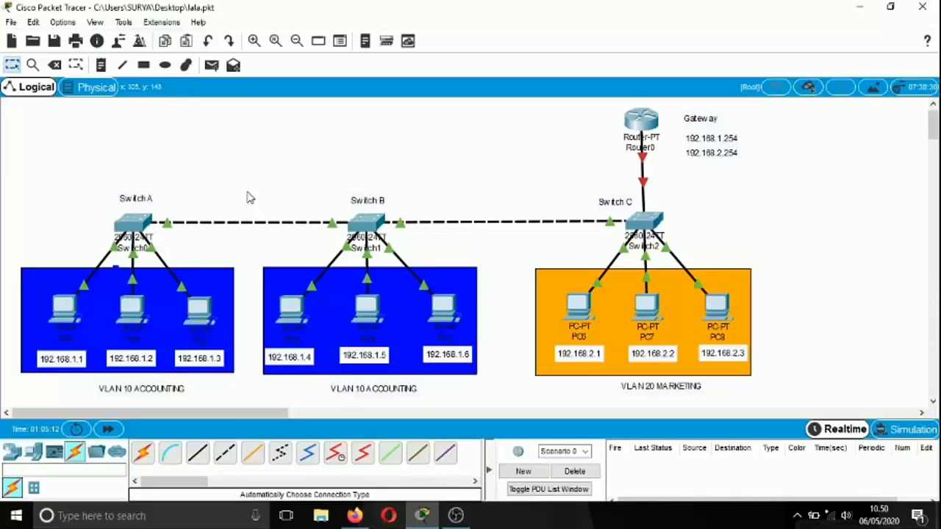
Test connectivity within VLAN 10 by sending a simple PDU from the 192.168.1.1 PC under Switch A to PC3 under Switch B
left_click(213, 66)
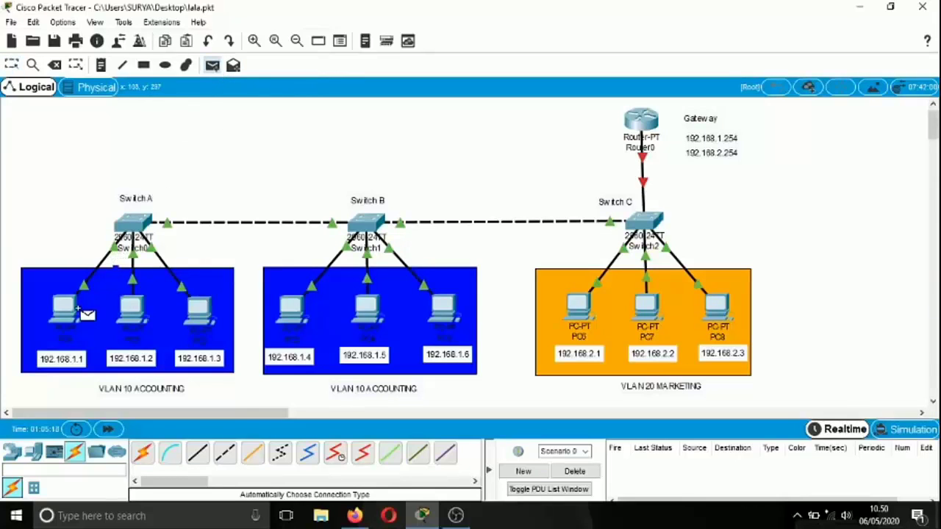
mouse_move(66, 310)
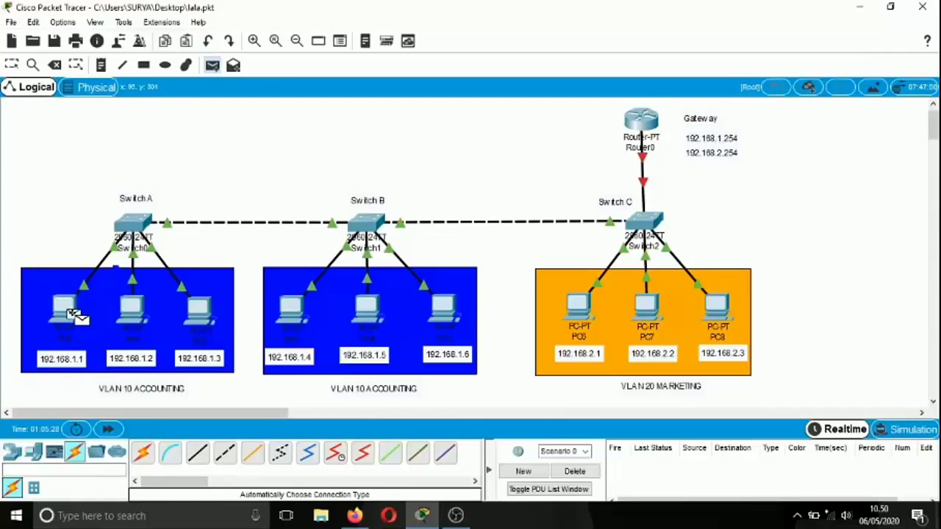
left_click(74, 314)
left_click(290, 308)
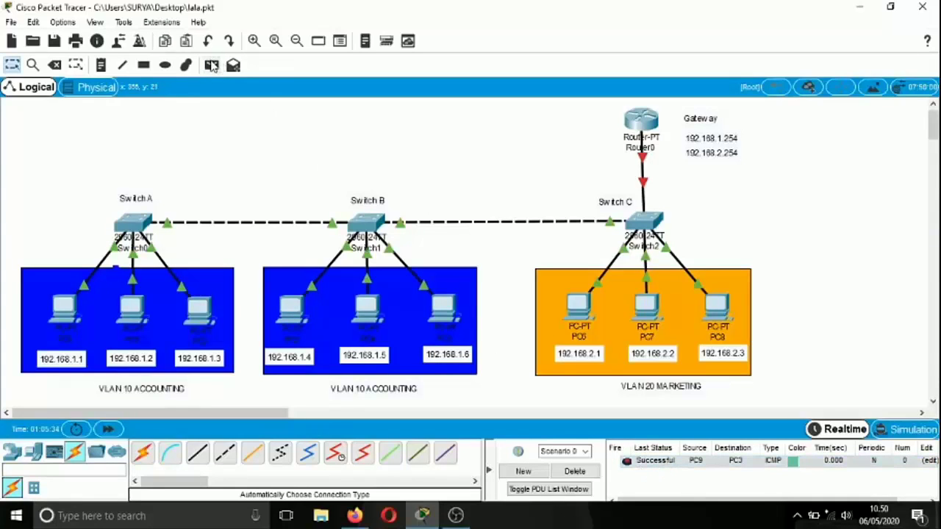
Test connectivity between the VLANs with a simple PDU from PC3 to PC6, and delete the test scenario
left_click(211, 66)
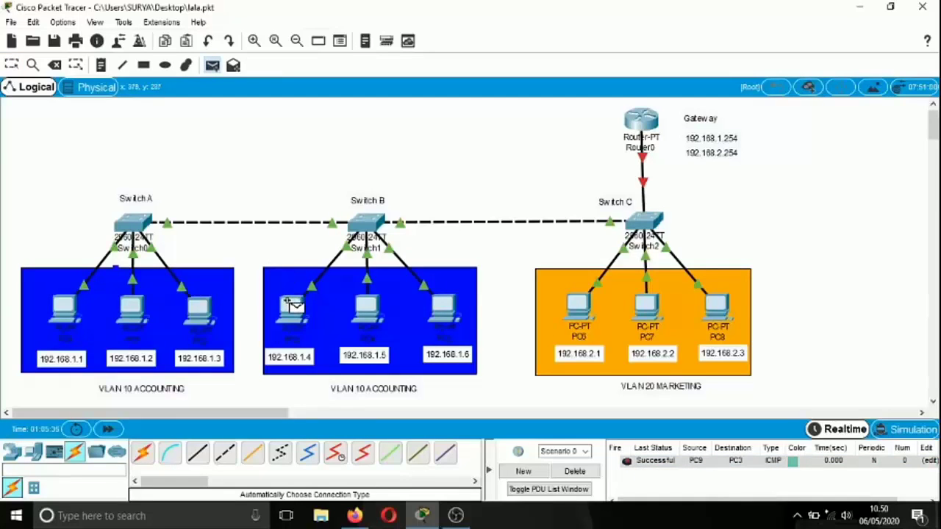
left_click(292, 305)
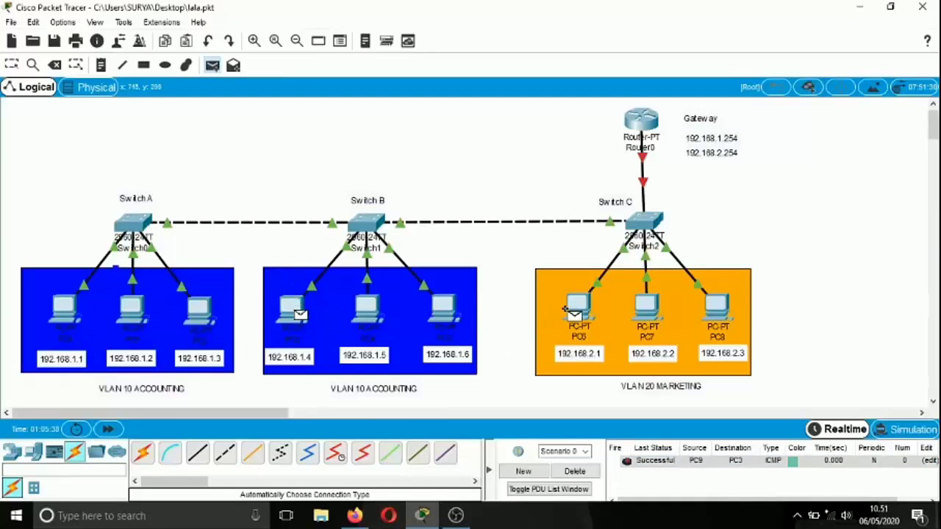
left_click(572, 307)
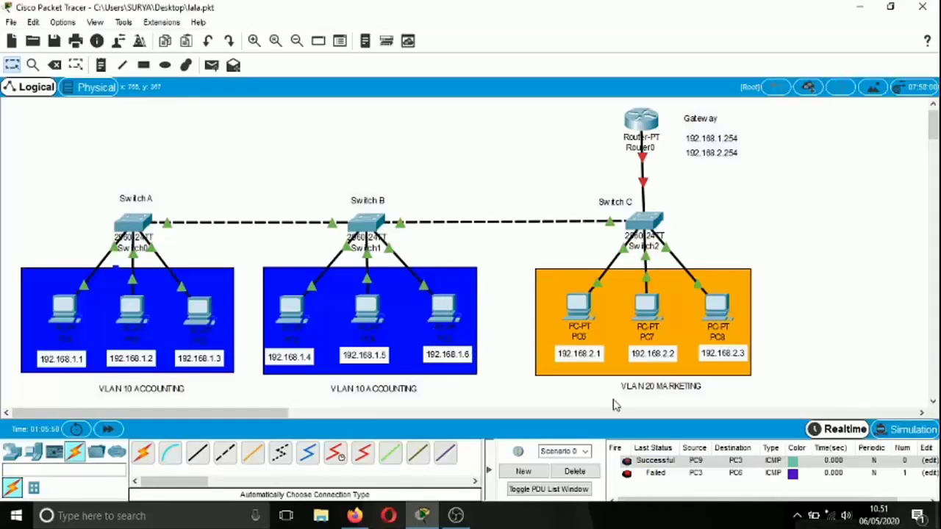
left_click(586, 474)
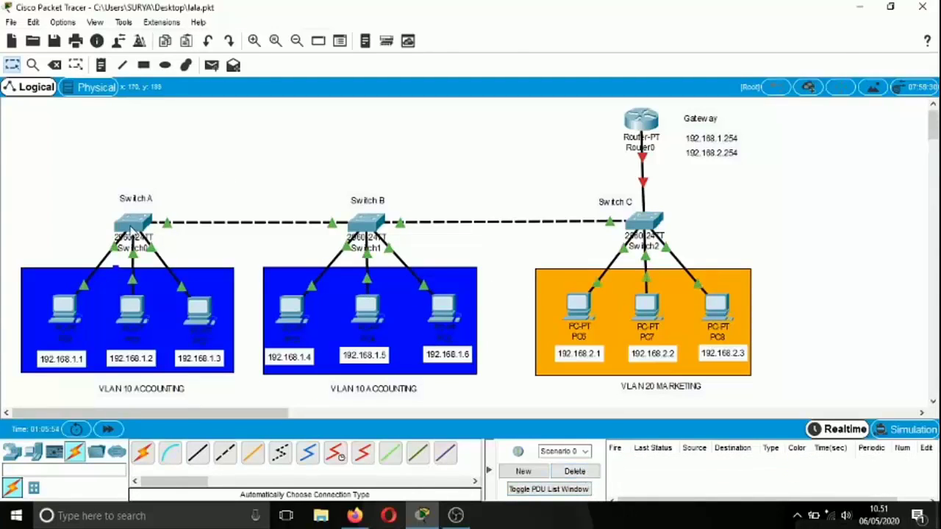
Open Switch A's command line and enter global configuration mode with en and conf t
mouse_move(134, 231)
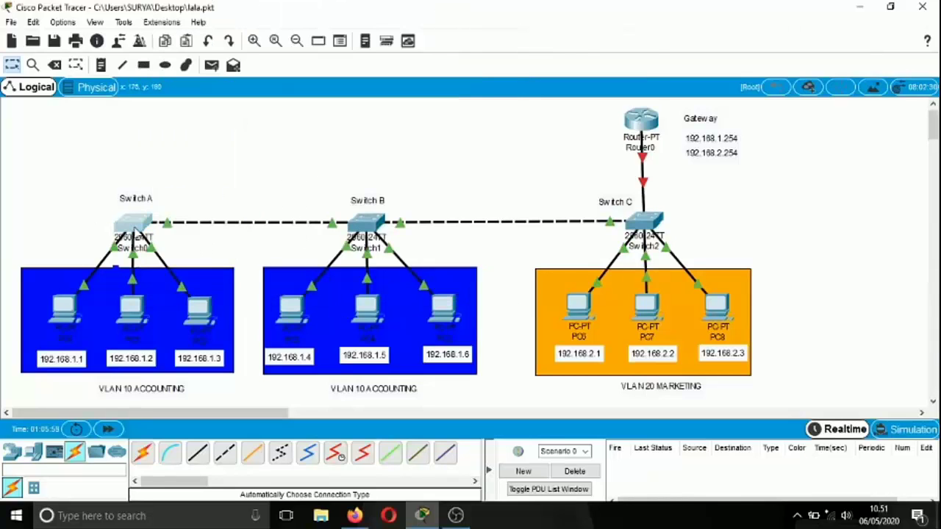
left_click(135, 227)
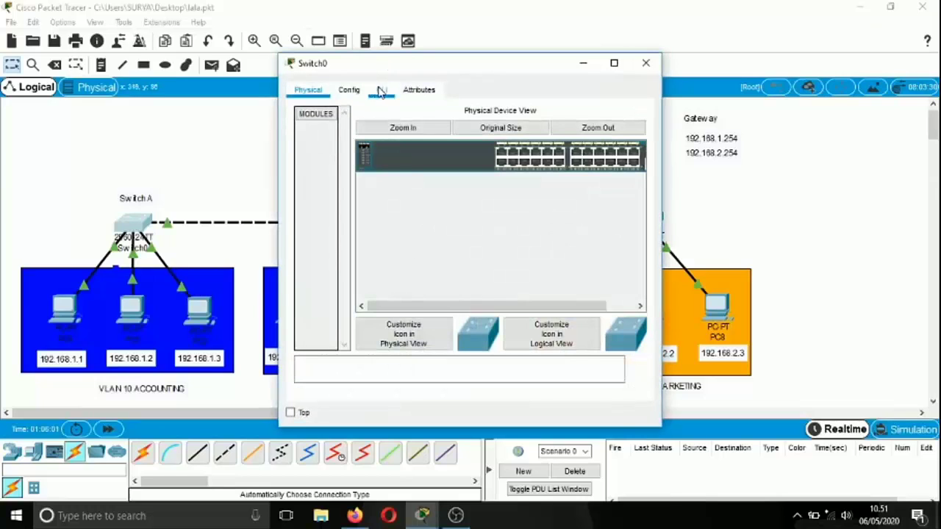
left_click(382, 90)
key("Return")
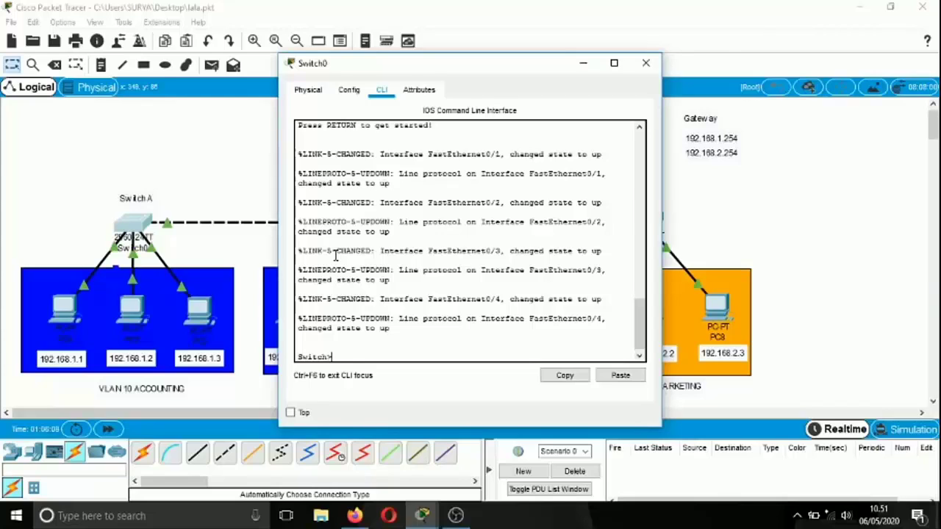
type("en")
key("Return")
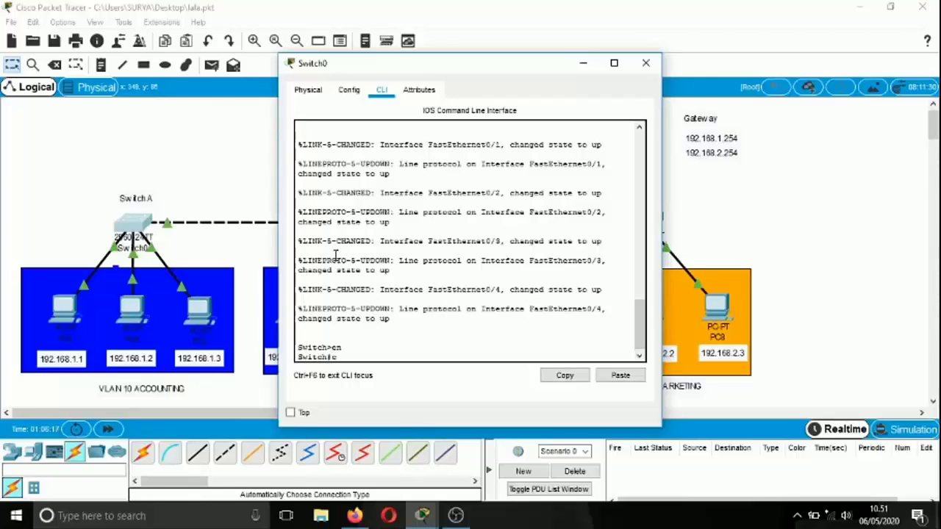
type("conf t")
key("Return")
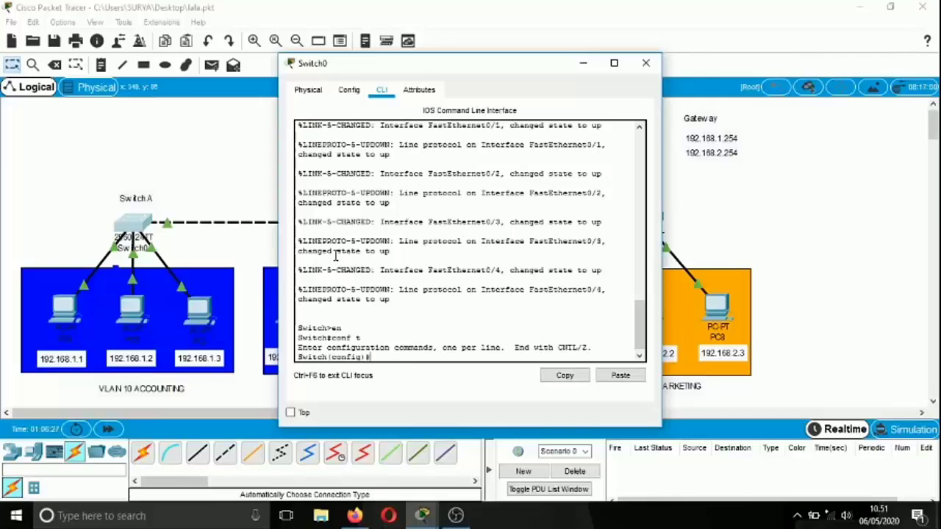
Create VLAN 10 on Switch A, name it accounting, and exit VLAN configuration mode
type("vlan 10")
key("Return")
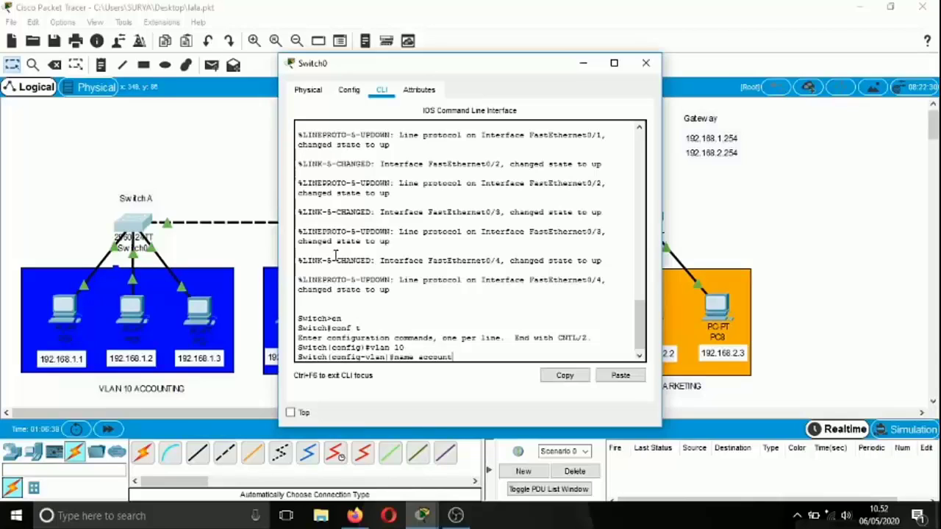
key("Return")
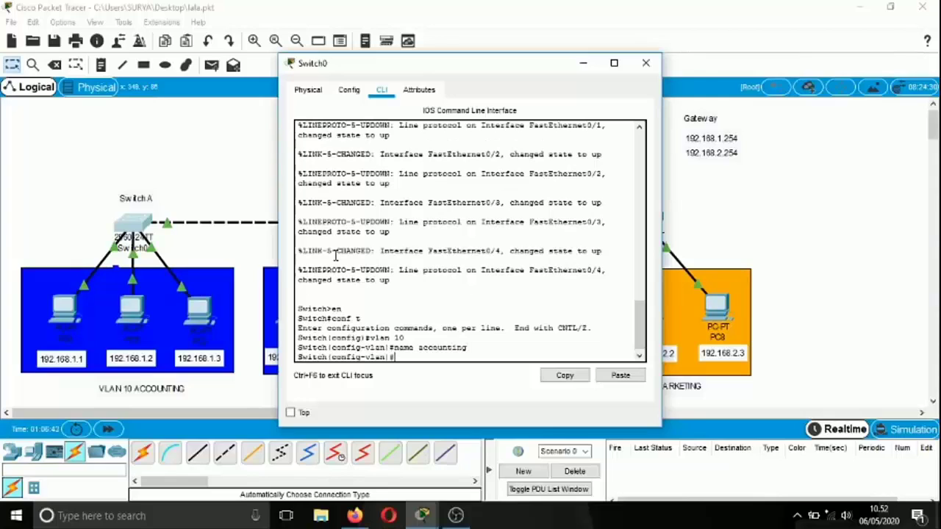
key("Return")
type("ex")
key("Return")
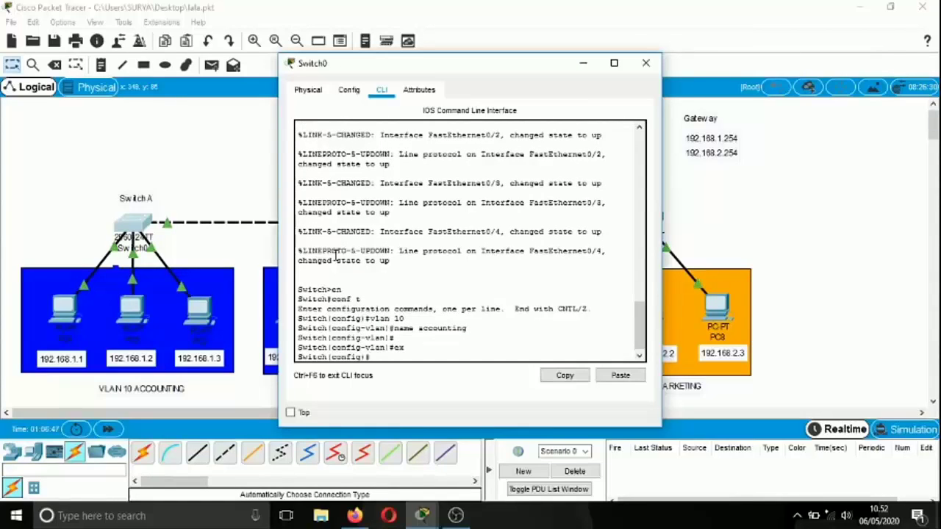
Exit Switch A's global configuration mode, list its VLANs with show vlan, and minimize the switch window
type("ex")
key("Return")
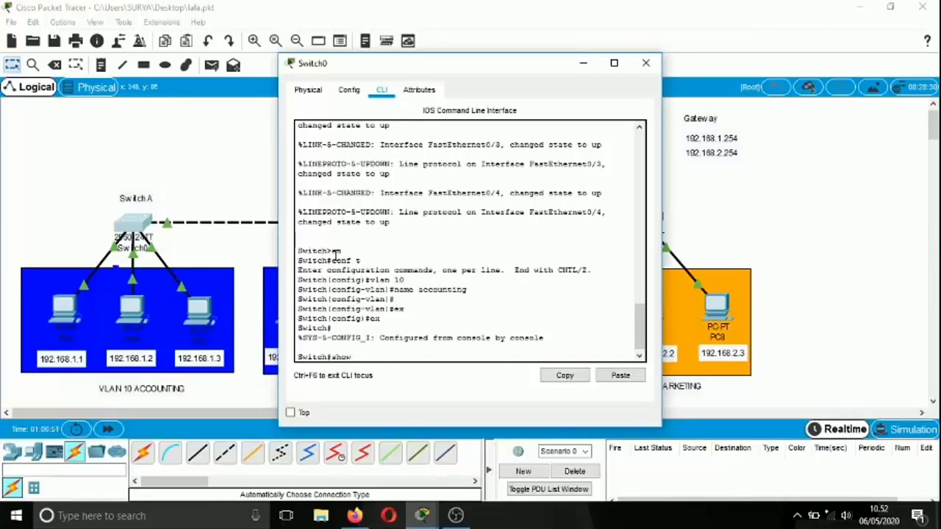
type("show vlan")
key("Return")
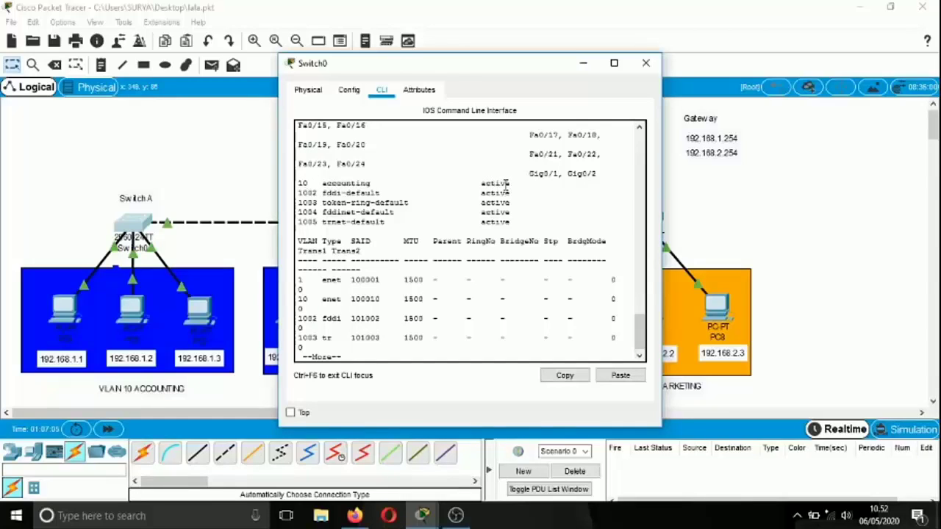
key("Return")
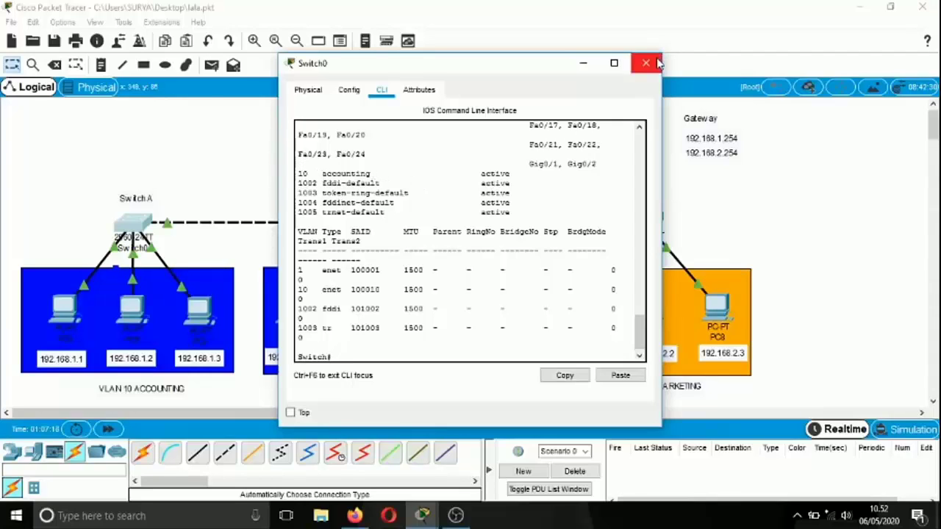
left_click(591, 64)
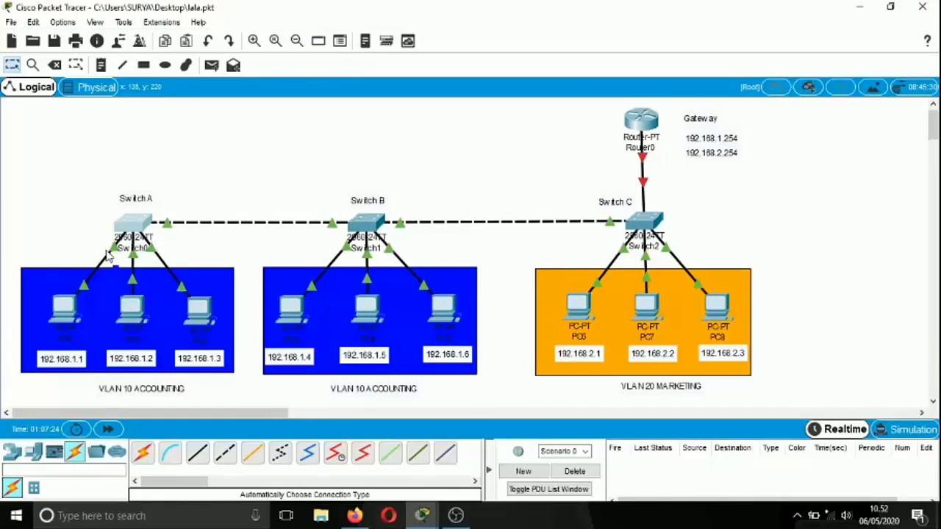
Check which Switch A ports connect to its PCs, and return to the switch's global configuration mode with conf t
mouse_move(114, 254)
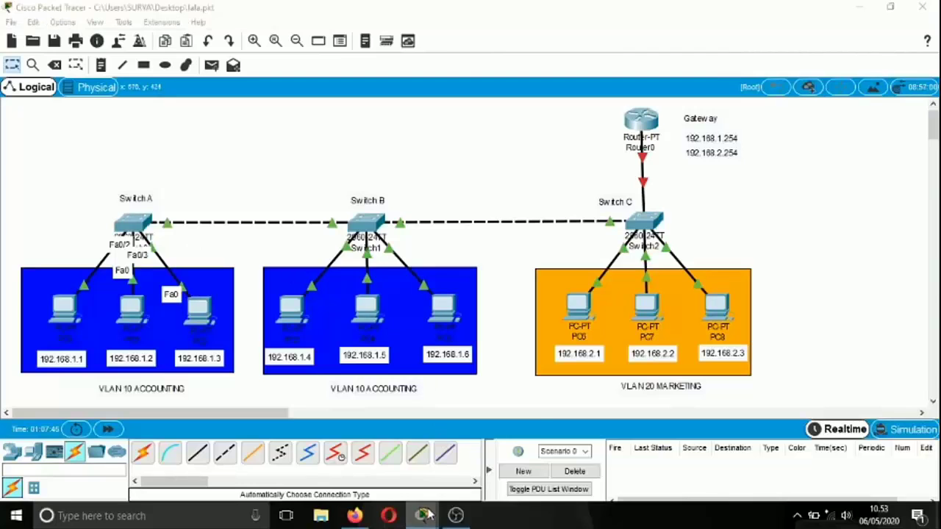
mouse_move(426, 514)
left_click(470, 470)
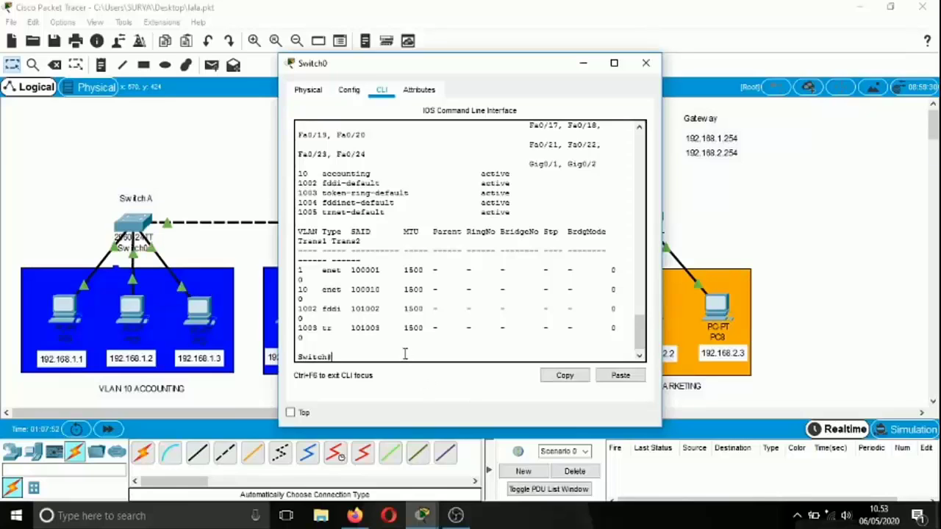
key("Return")
type("conf t")
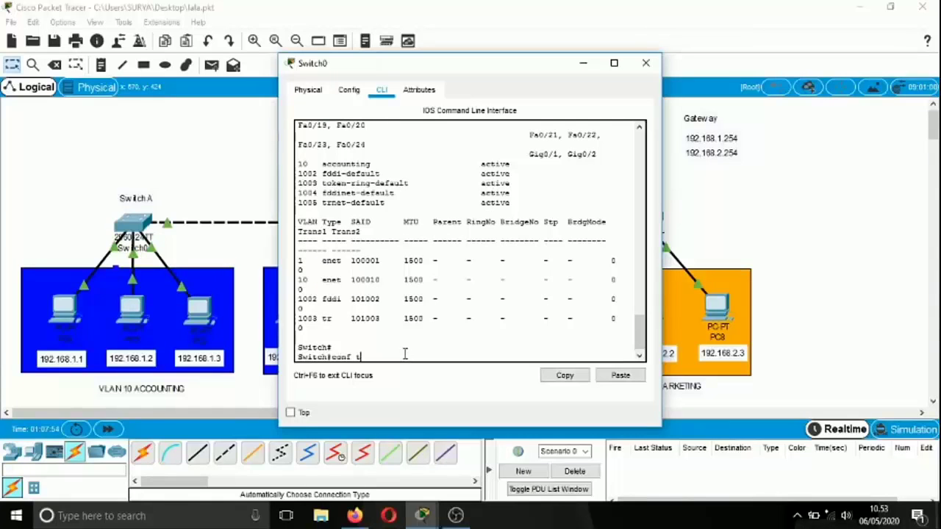
key("Return")
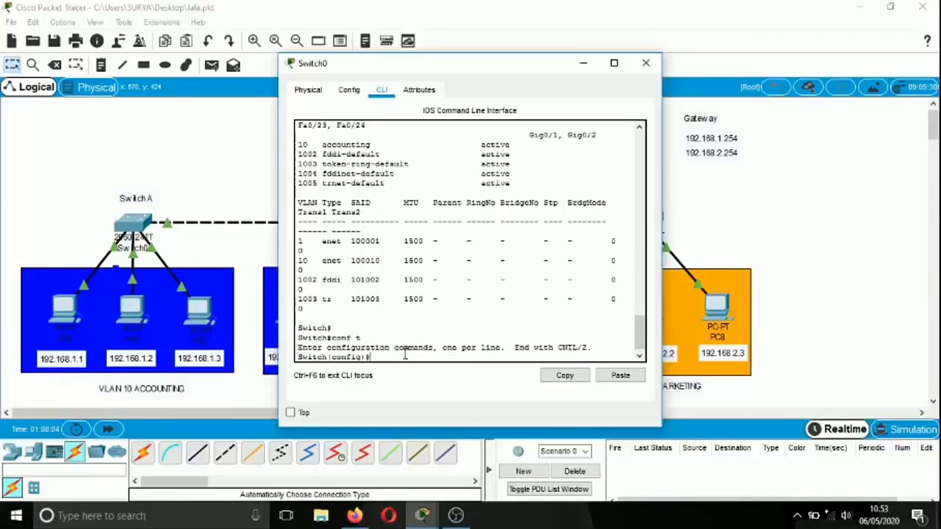
Set Switch A's interface fa0/1 to access mode, assign it to VLAN 10, and exit the interface configuration
type("interface fa0/1")
key("Return")
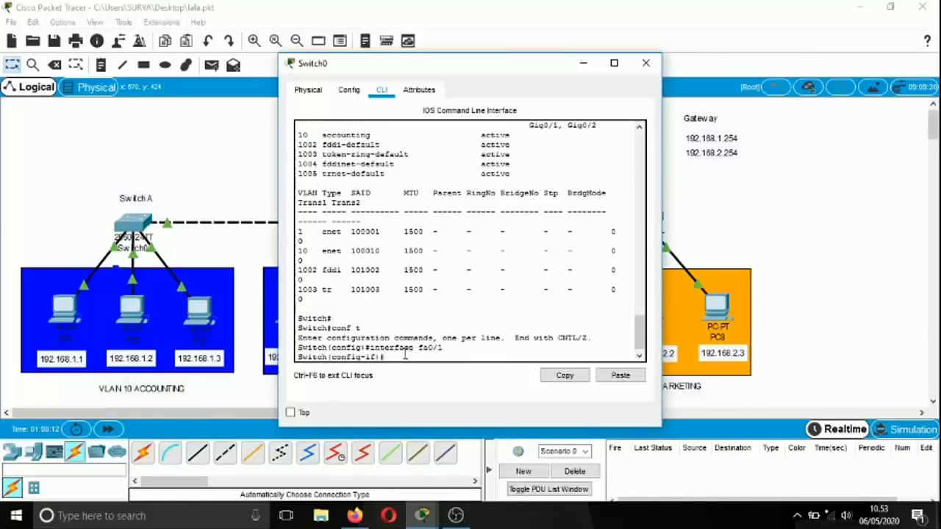
type("switchport mode access")
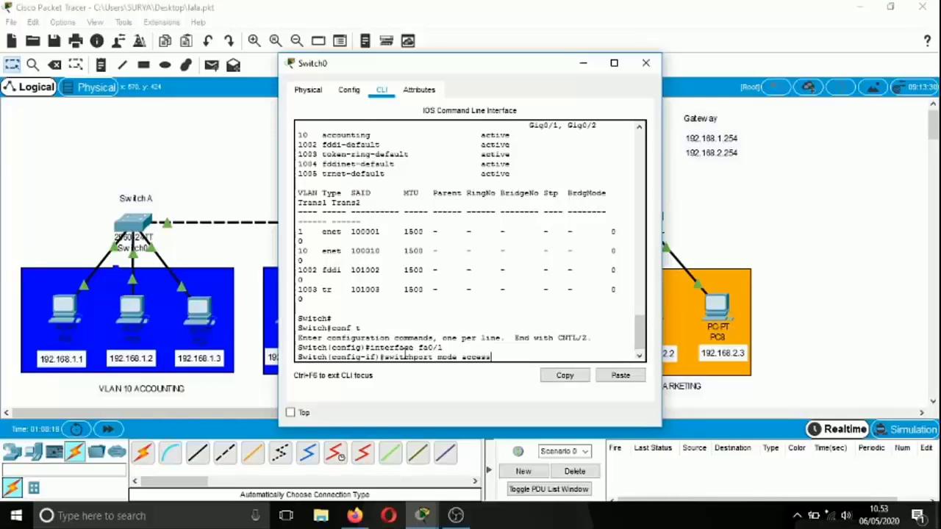
key("Return")
type("switch")
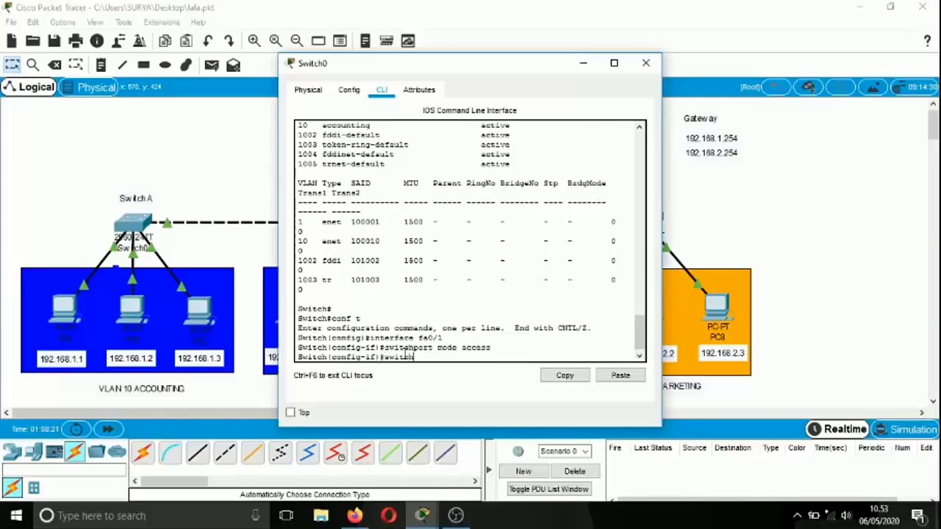
type("port access vlan 10")
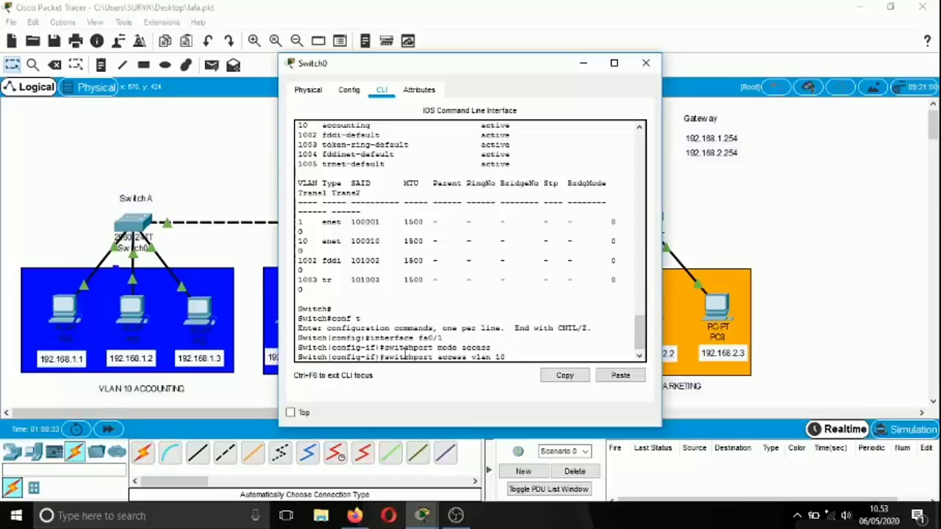
key("Return")
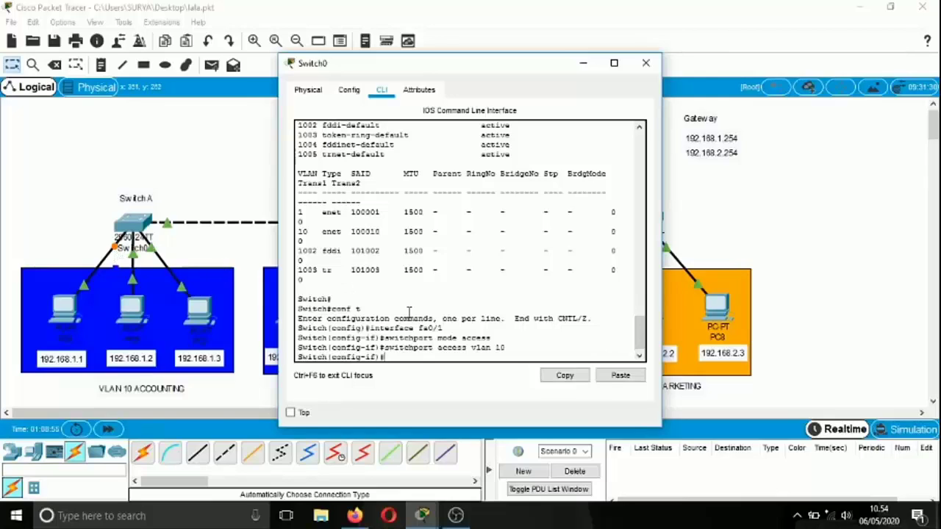
type("ex")
key("Return")
key("Return")
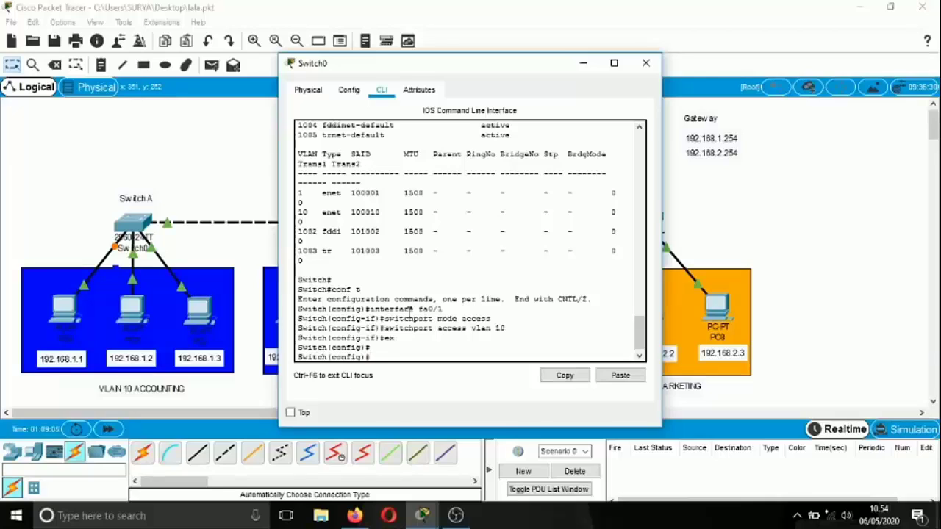
Set Switch A's interface fa0/2 to access mode, assign it to VLAN 10, and exit the interface configuration
type("interface fa0")
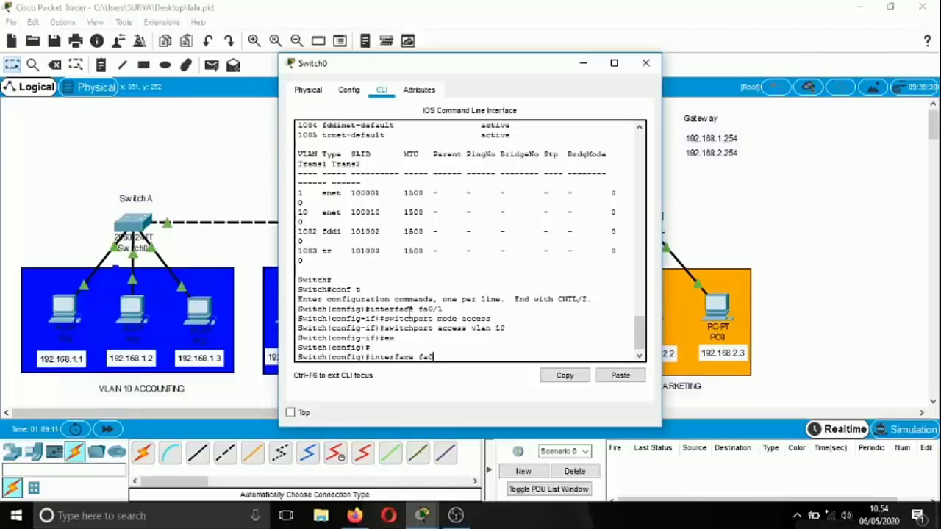
type("/2")
key("Return")
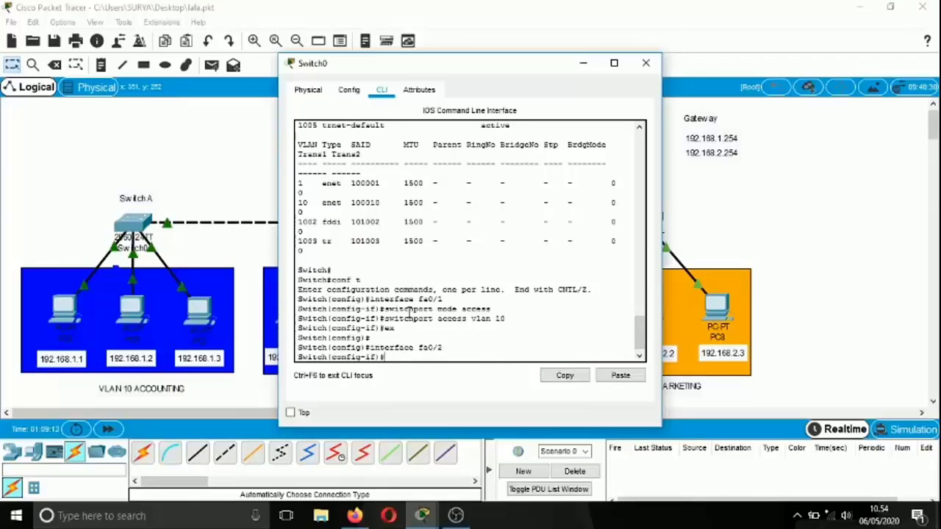
type("switch")
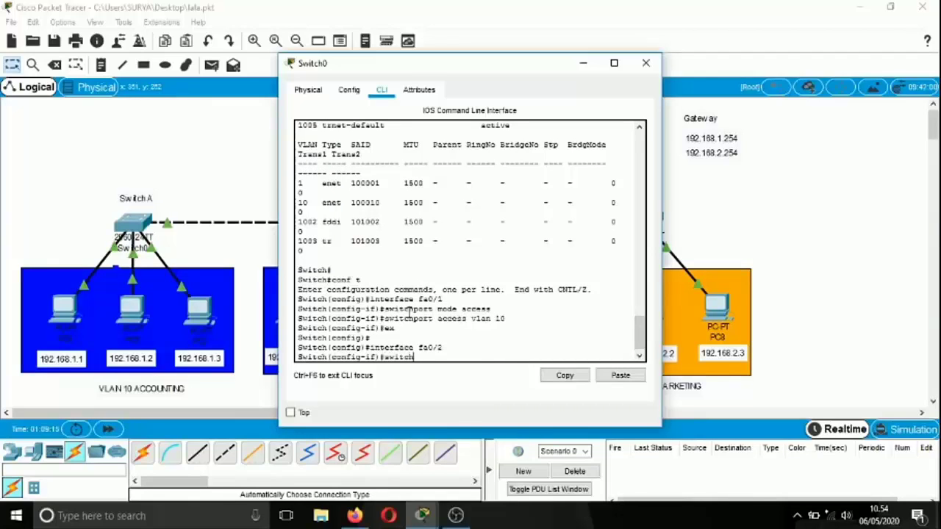
type("port mode access")
key("Return")
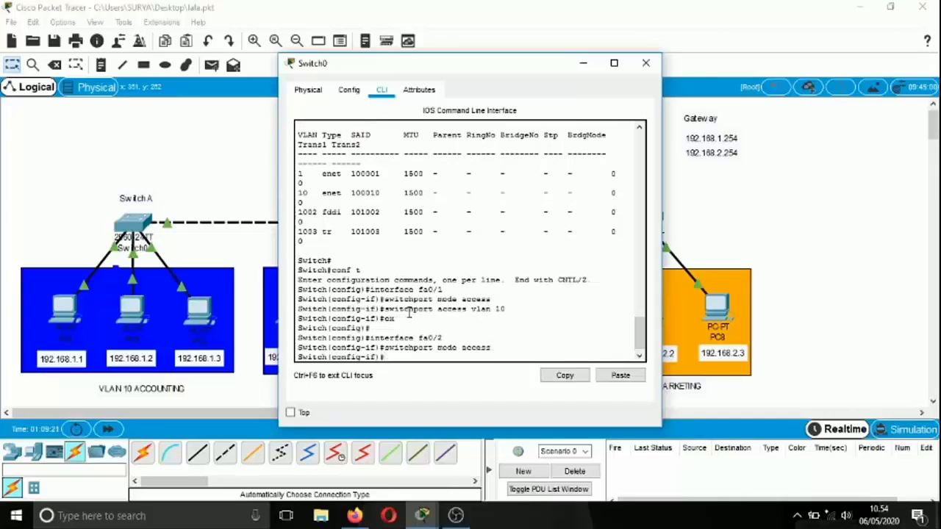
type("switchport access vlan")
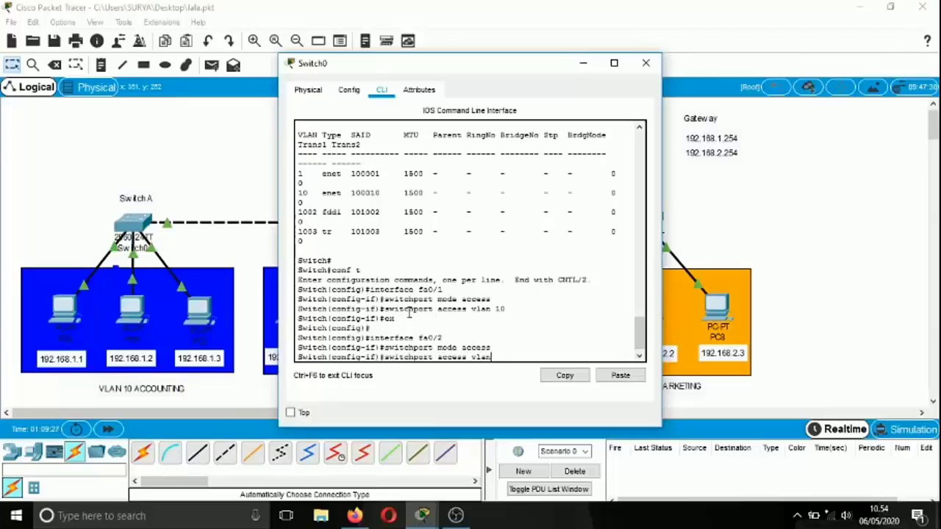
type(" 10")
key("Return")
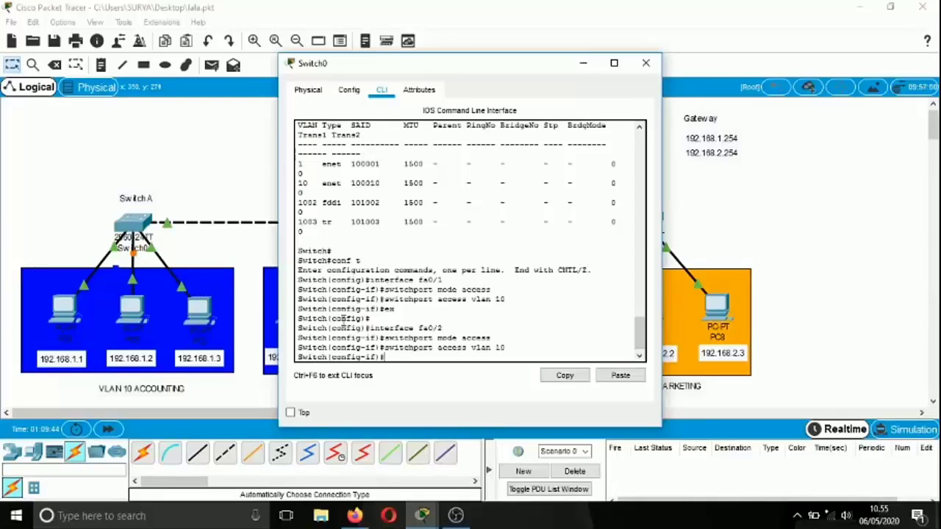
type("ex")
key("Return")
key("Return")
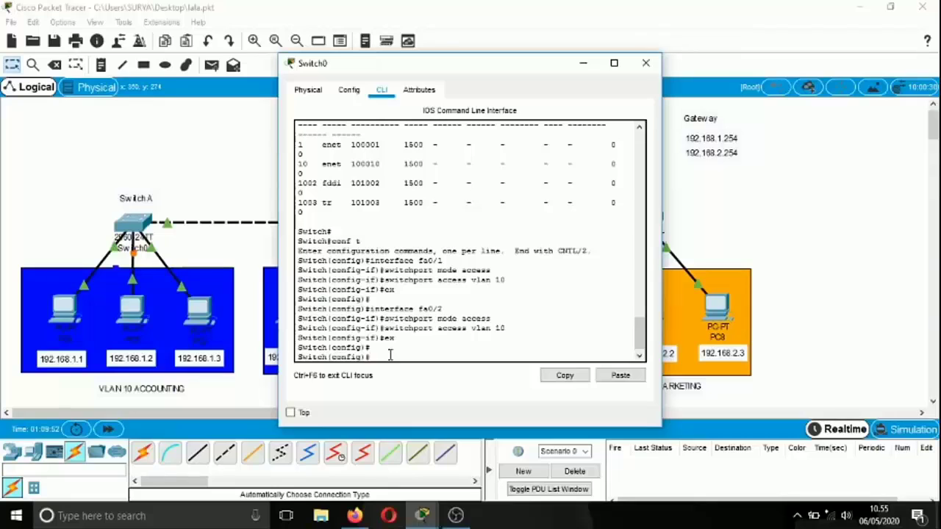
Set Switch A's interface fa0/3 to access mode and assign it to VLAN 10 with switchport access vlan 10
type("in")
type("ter")
type("ac")
type("ce fa")
type("/03")
key("BackSpace")
key("BackSpace")
type("0/3")
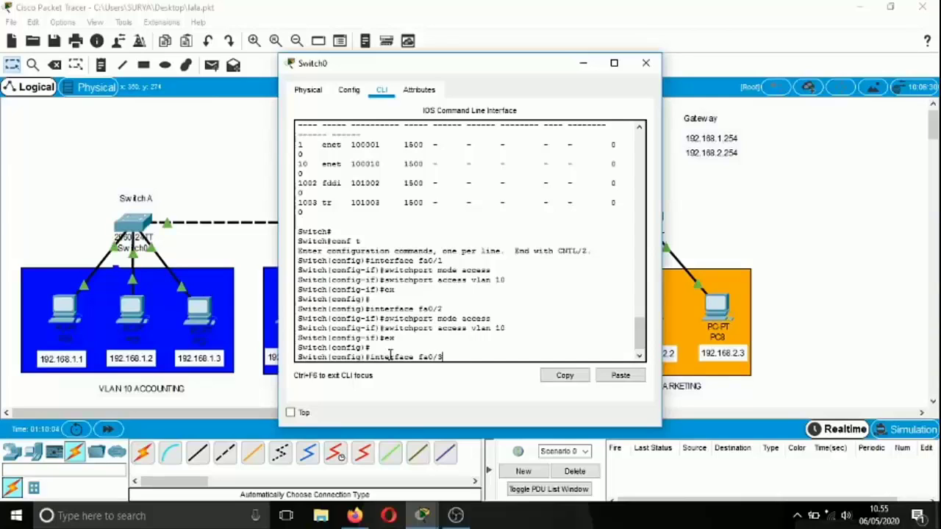
key("Return")
type("exit")
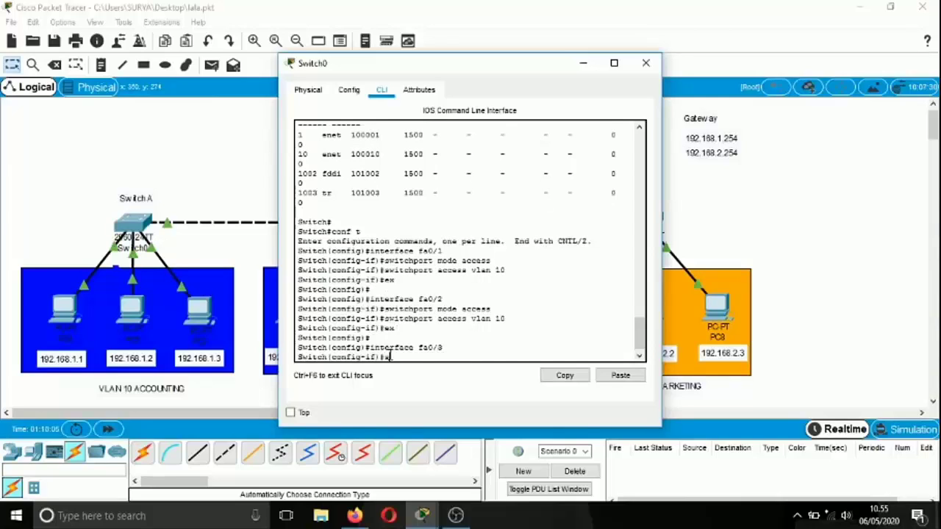
type("port mode access")
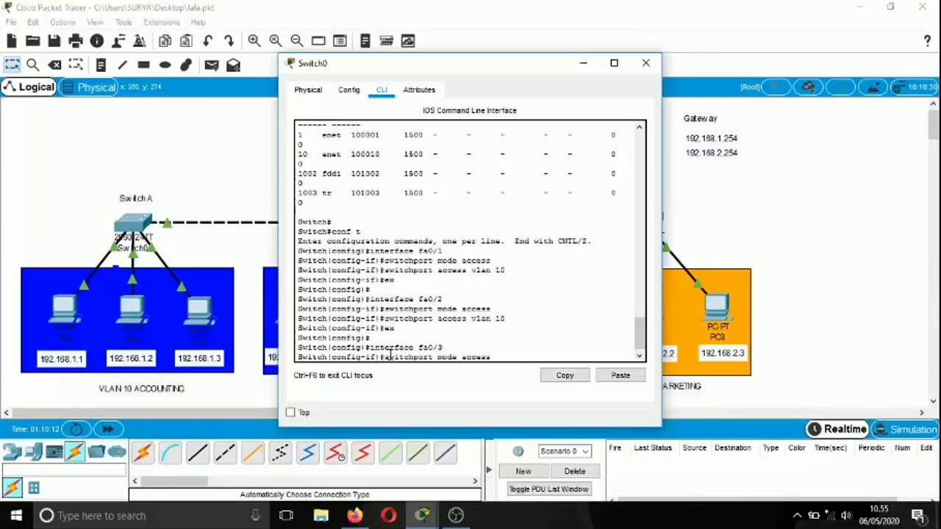
key("Return")
type("switc")
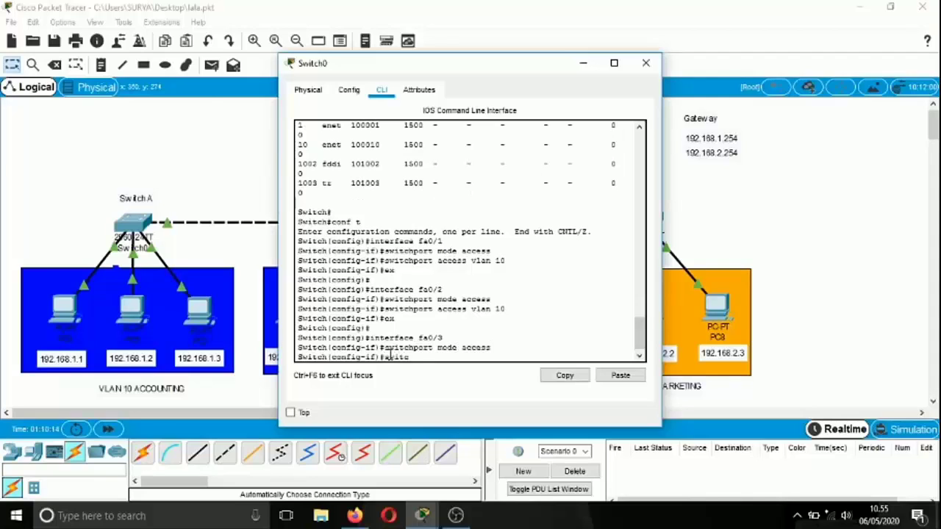
type("hport access vlan 10")
key("Return")
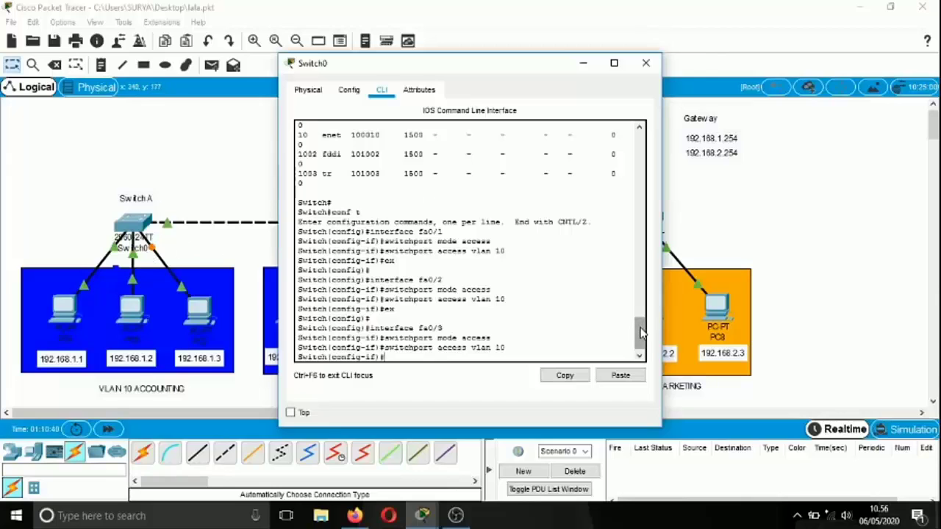
Exit Switch A's configuration modes, check the VLAN 10 port assignments with show vlan, and close the switch window
left_click_drag(639, 330, 640, 334)
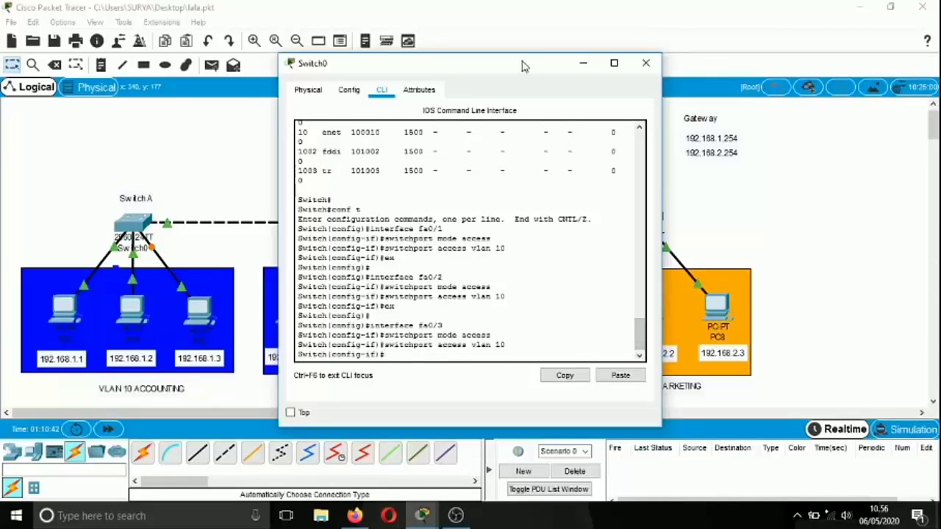
left_click_drag(524, 67, 591, 58)
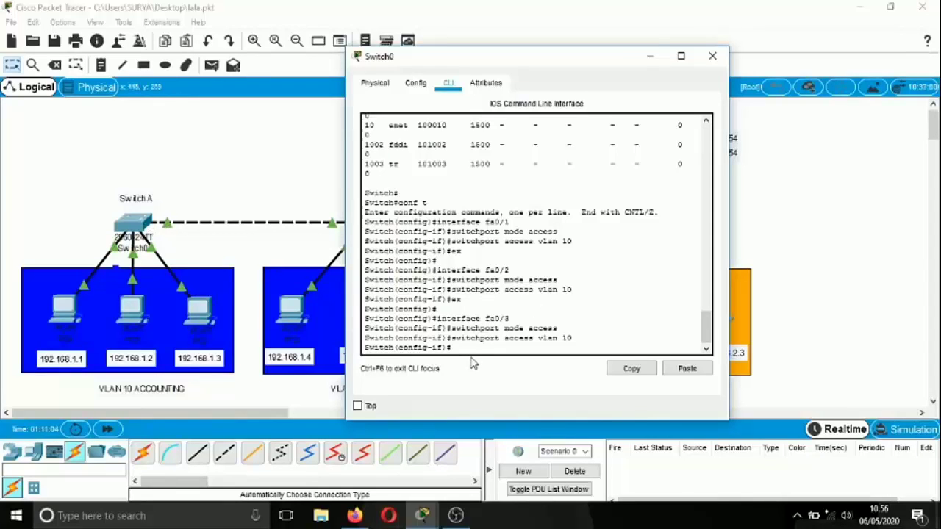
type("ex")
key("Return")
type("ex")
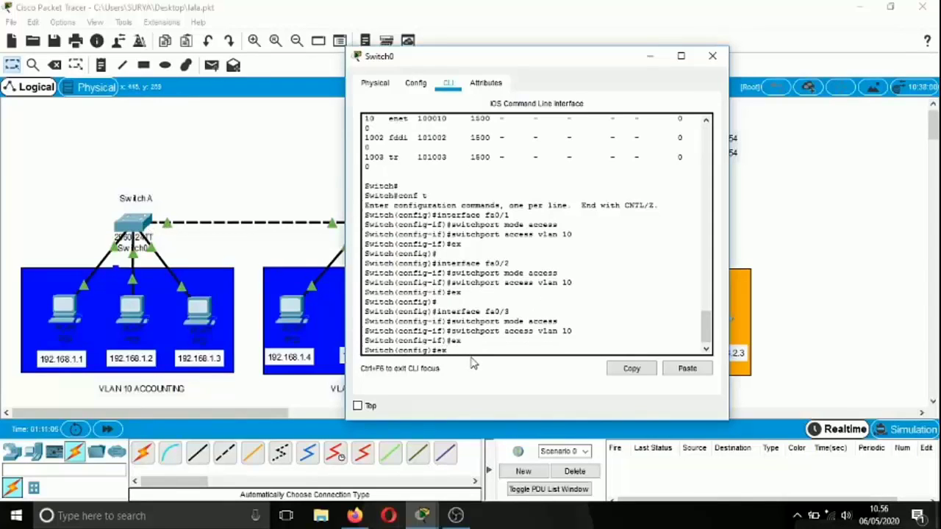
key("Return")
type("show")
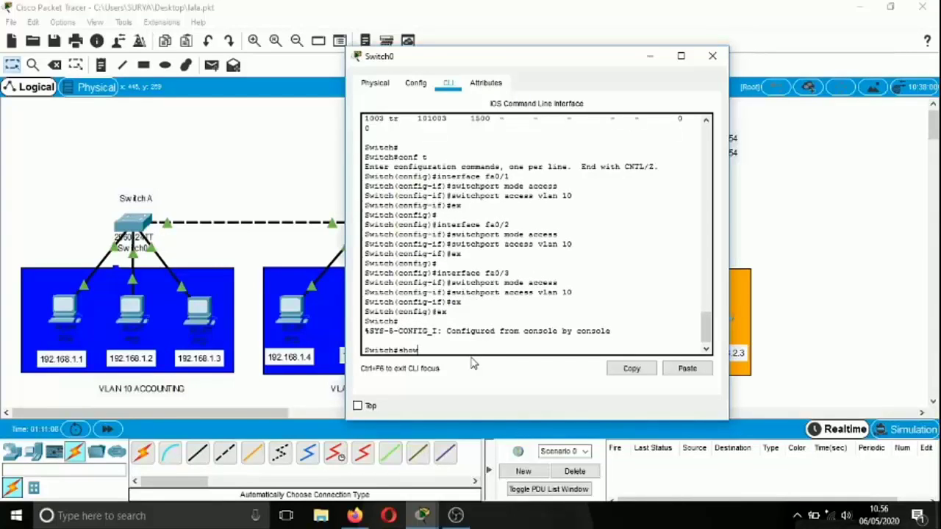
type(" vlan")
key("Return")
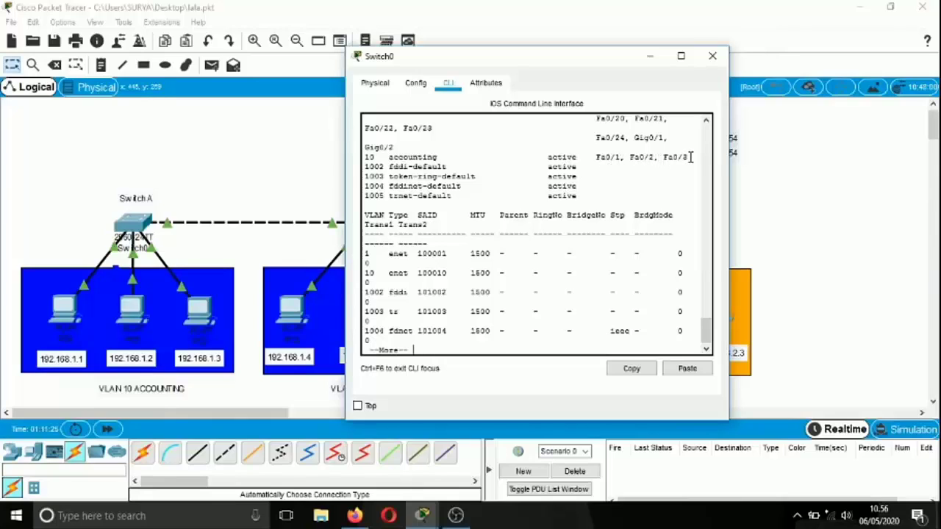
left_click(704, 64)
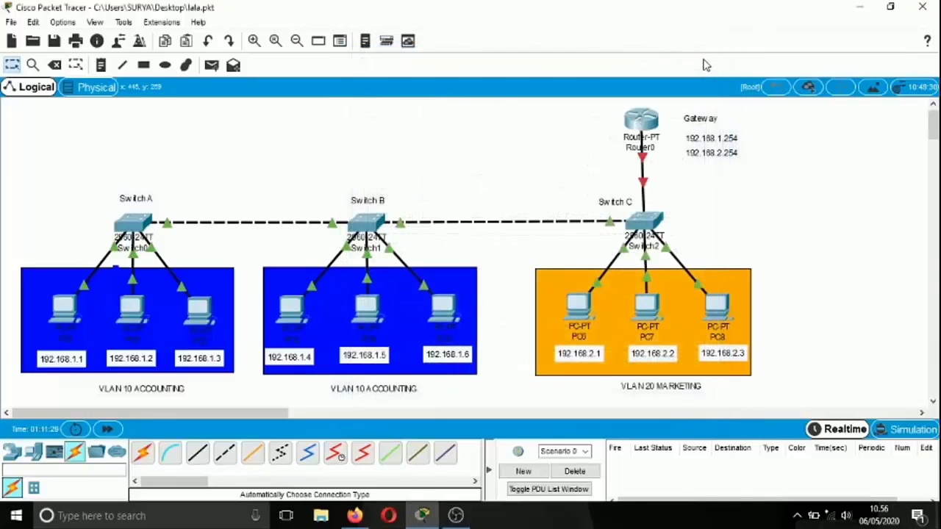
Test connectivity with a simple PDU from PC 192.168.1.1 to PC 192.168.1.4, and delete the test scenario
left_click(218, 69)
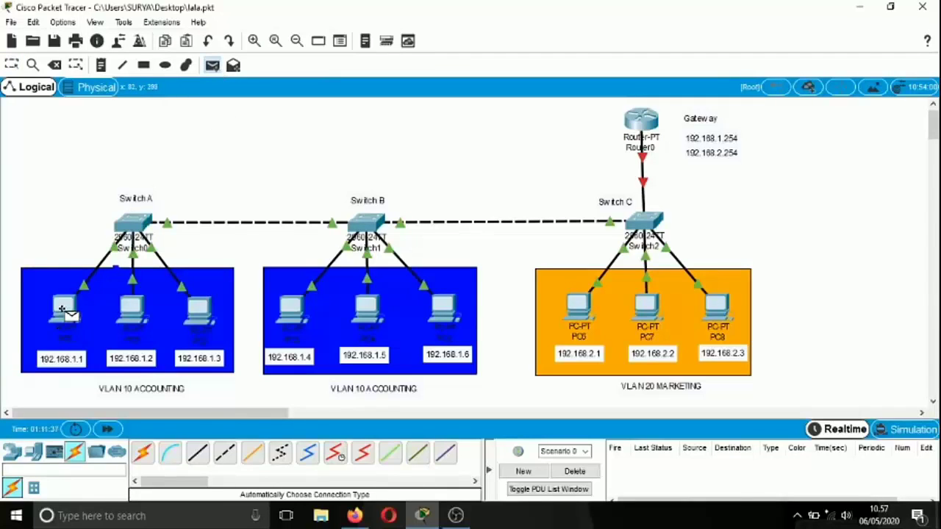
mouse_move(62, 309)
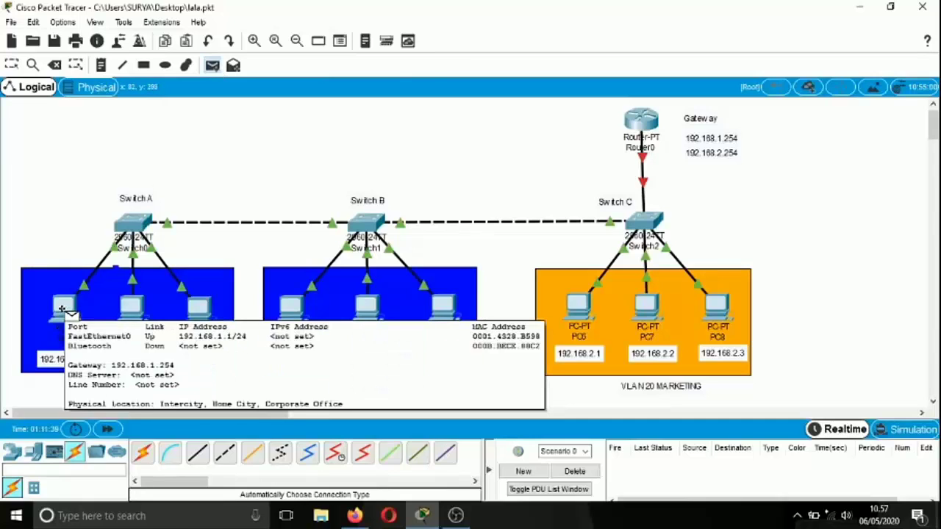
left_click(63, 309)
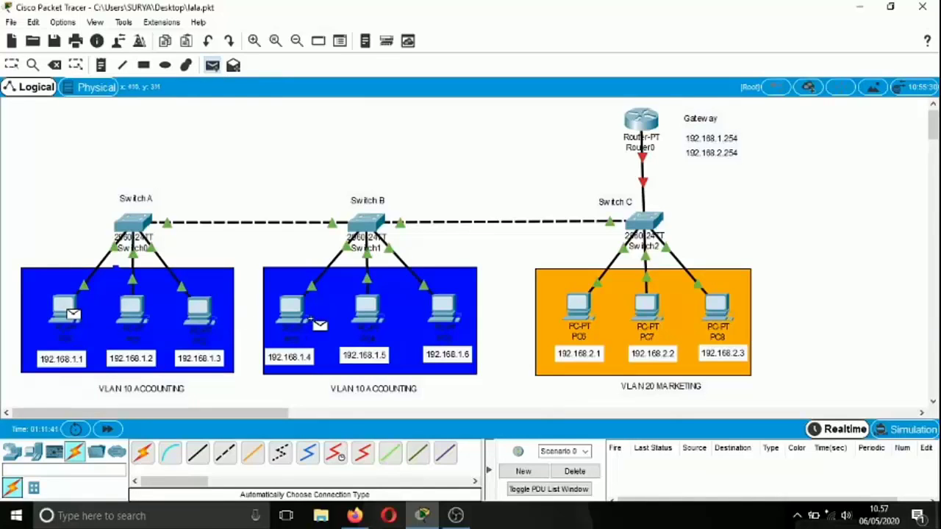
left_click(297, 314)
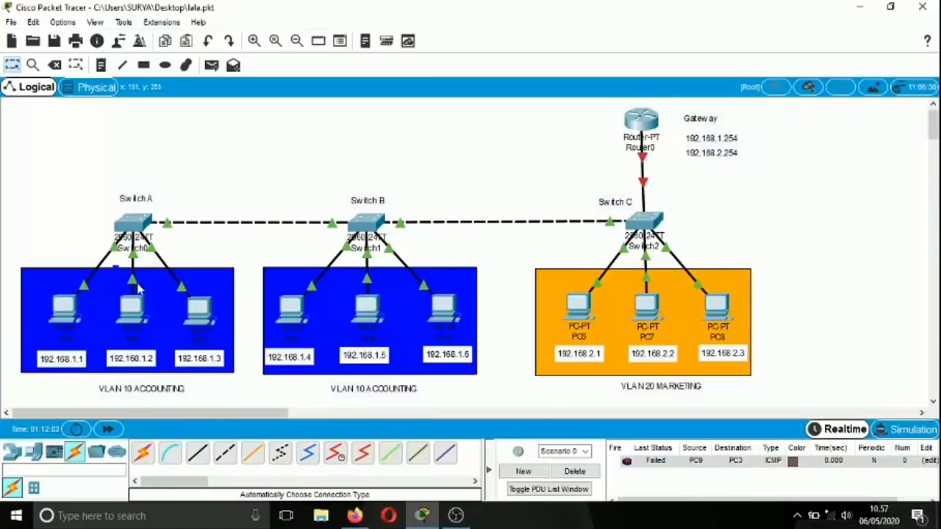
mouse_move(135, 307)
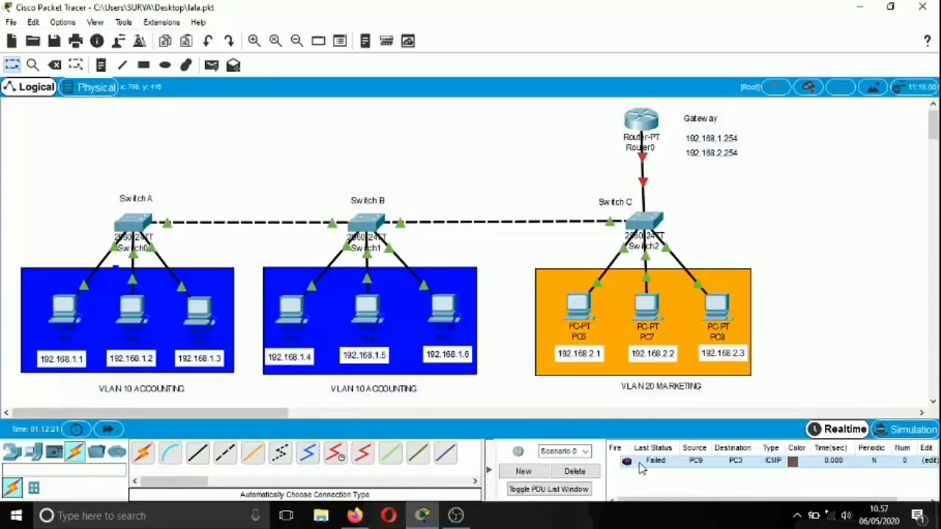
left_click(577, 472)
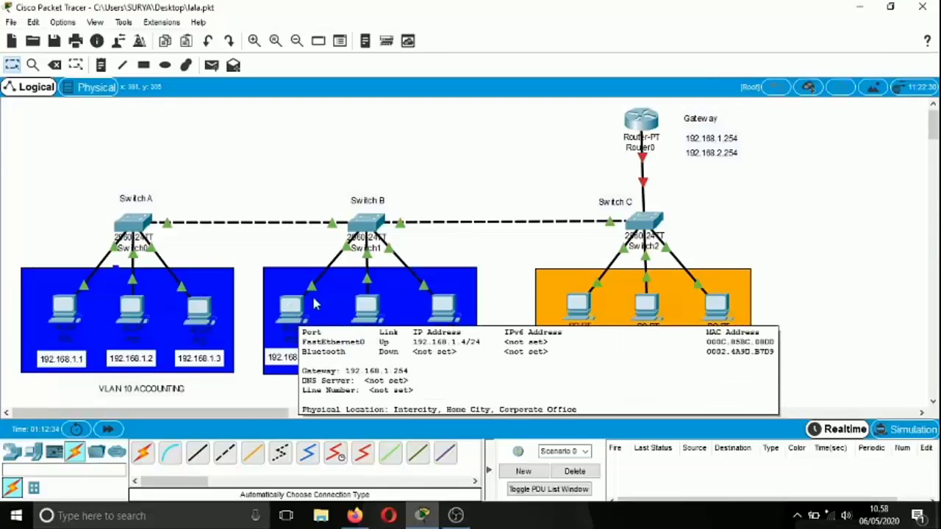
Open Switch B's command line, move its window clear of the Switch B topology, and bring up the prompt
left_click(373, 227)
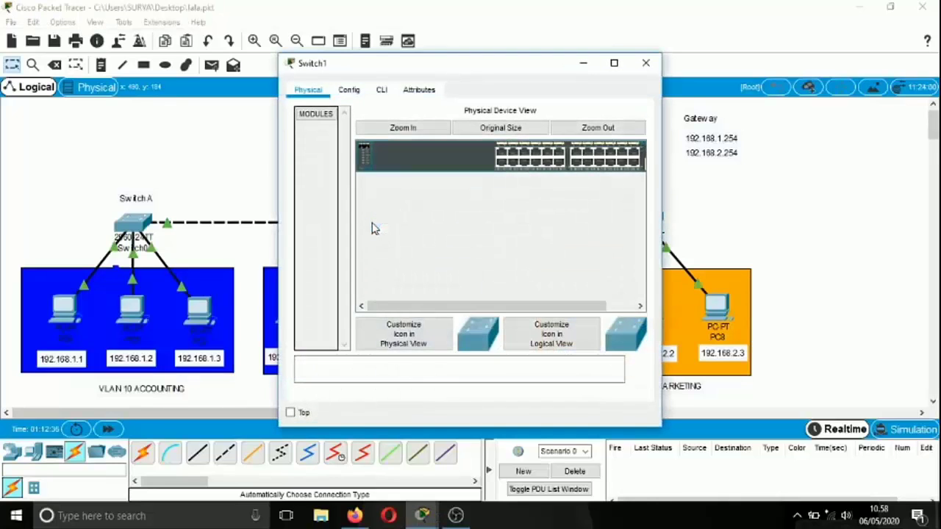
left_click_drag(432, 63, 542, 36)
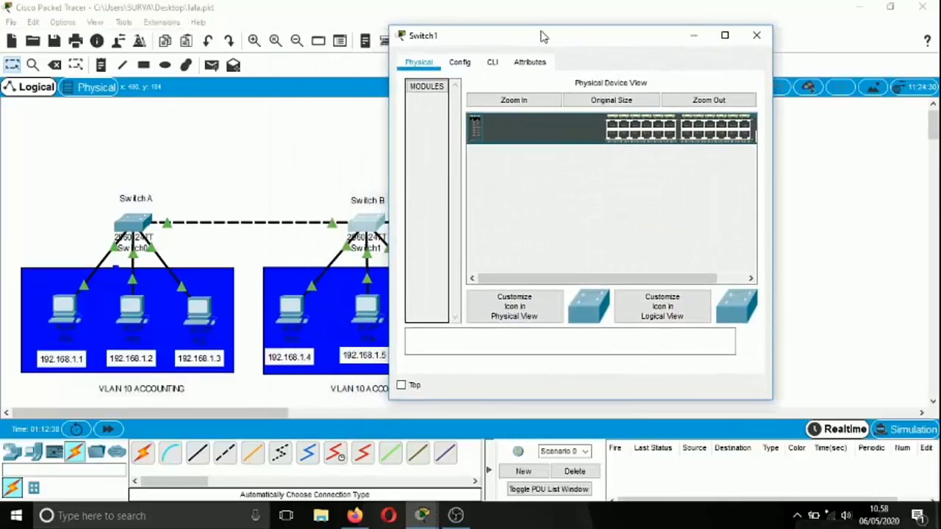
left_click(492, 64)
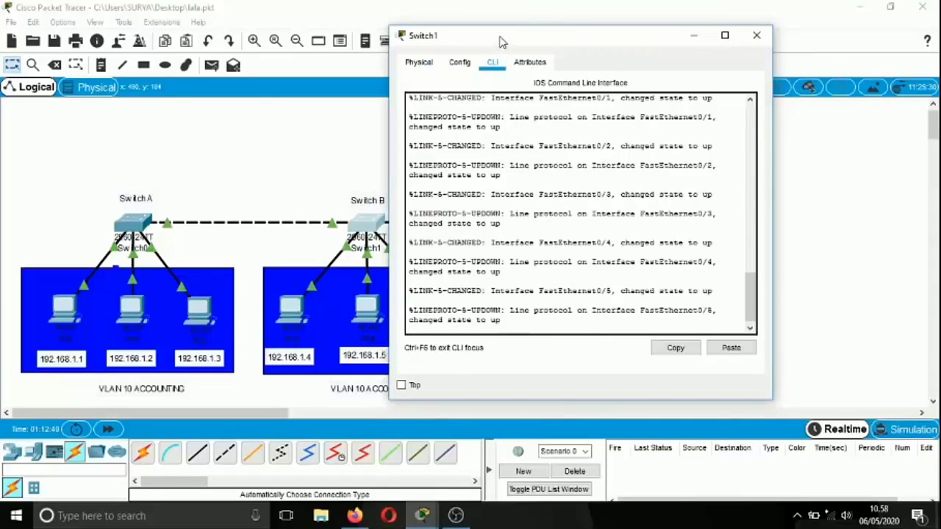
left_click_drag(499, 37, 600, 33)
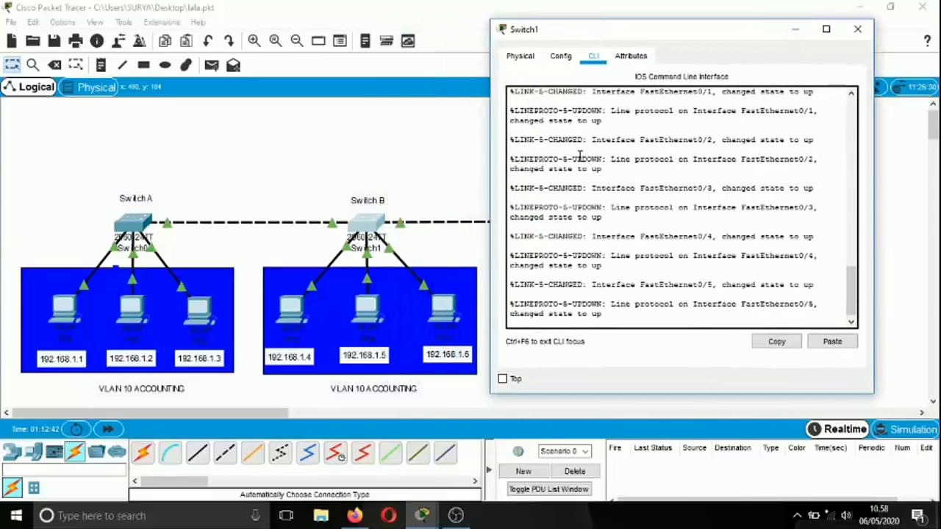
key("Return")
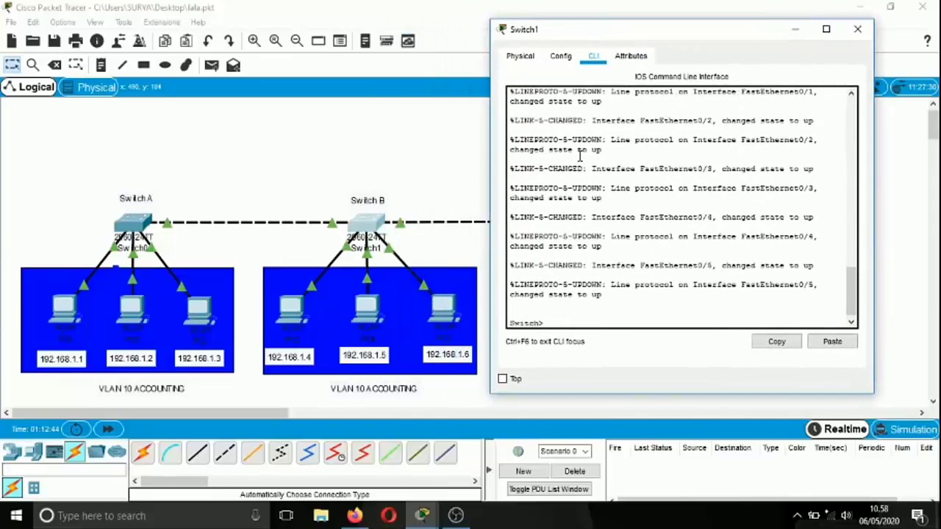
Enter global configuration mode on Switch B and create VLAN 10 with vlan 10
key("Return")
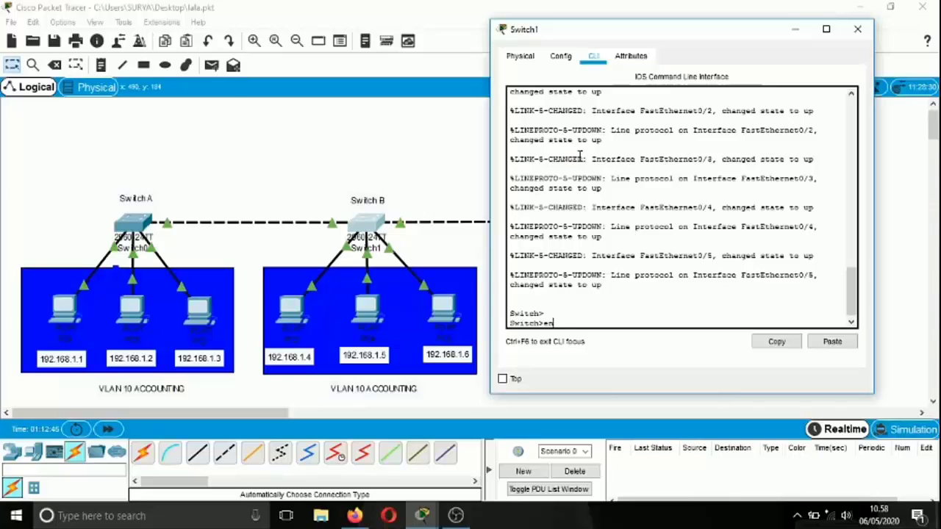
type("en")
key("Return")
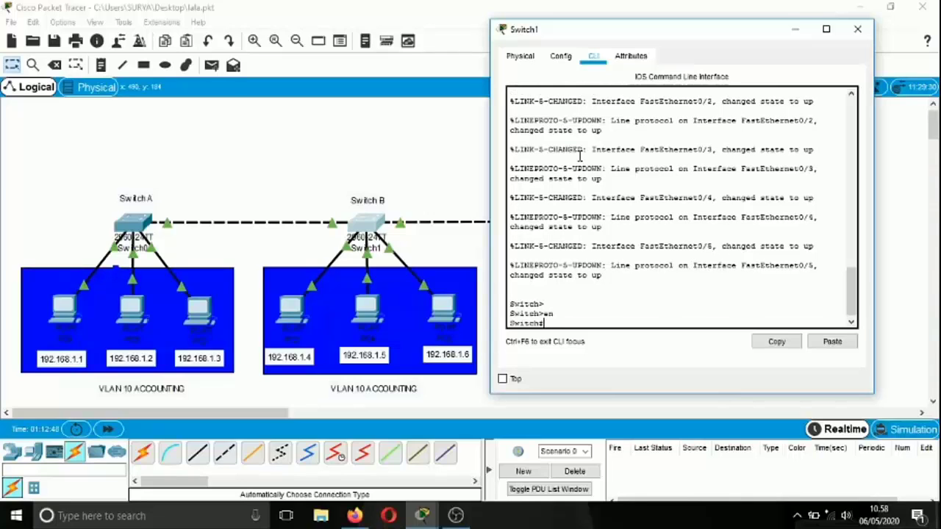
type("conf t")
key("Return")
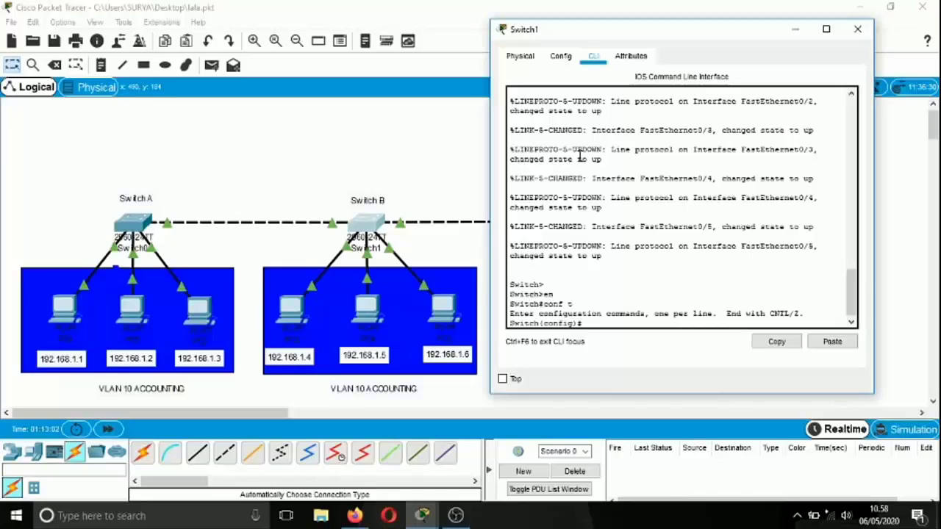
type("vlan 10")
key("Return")
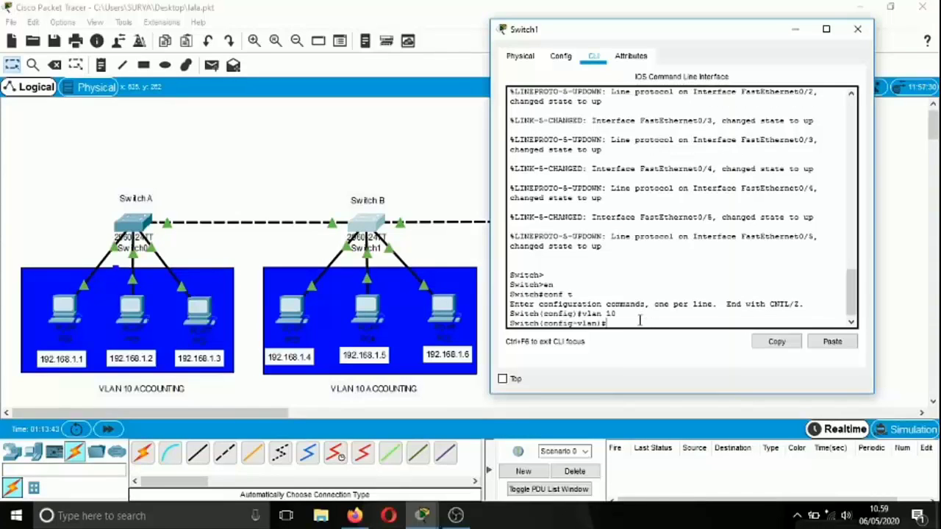
Name Switch B's VLAN 10 accounting with the name command
type("n)#vla")
key("BackSpace")
key("BackSpace")
key("BackSpace")
type("name accounting")
key("Return")
key("Return")
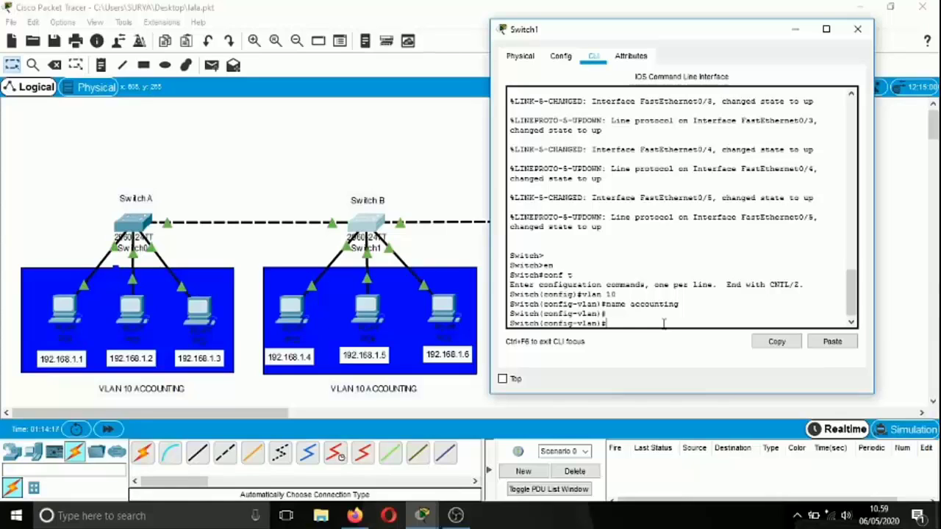
Exit Switch B's configuration modes and check its VLAN list with show vlan
type("ex")
key("Return")
key("Return")
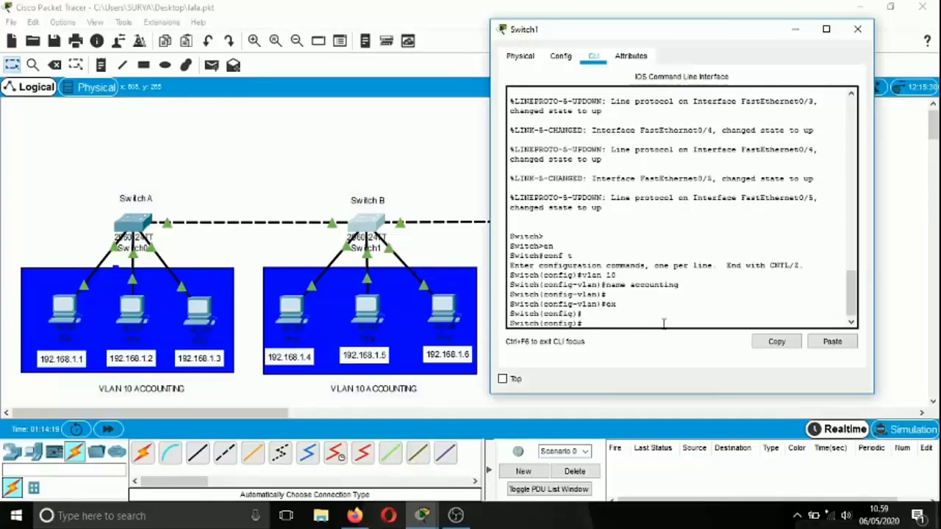
type("ex")
key("Return")
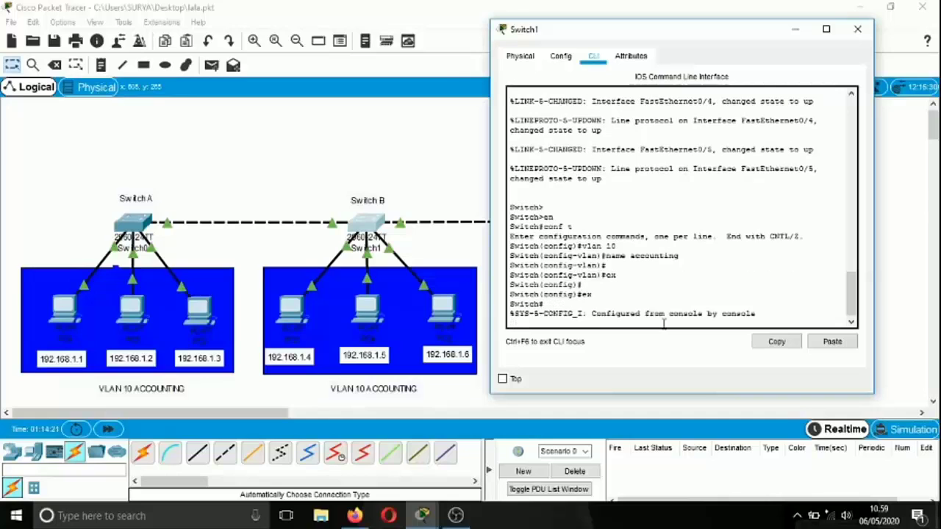
key("Return")
type("show")
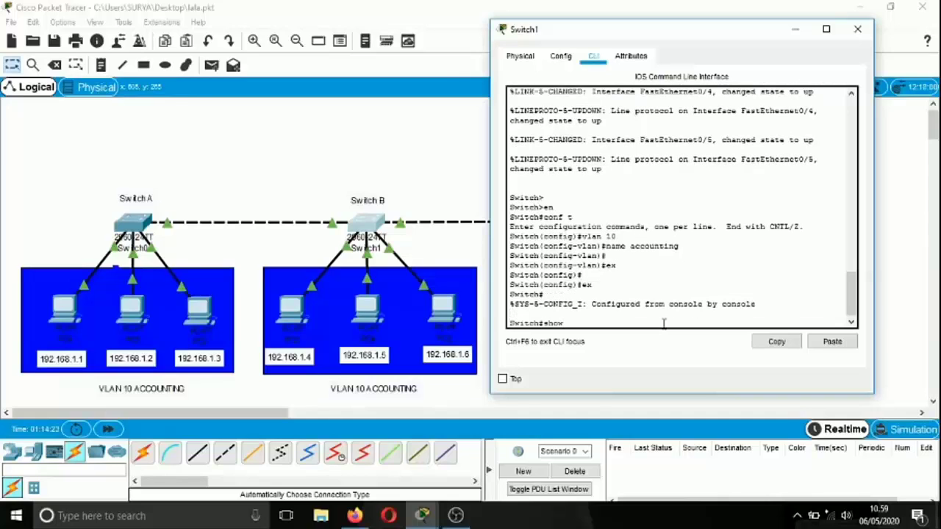
type(" vlan")
key("Return")
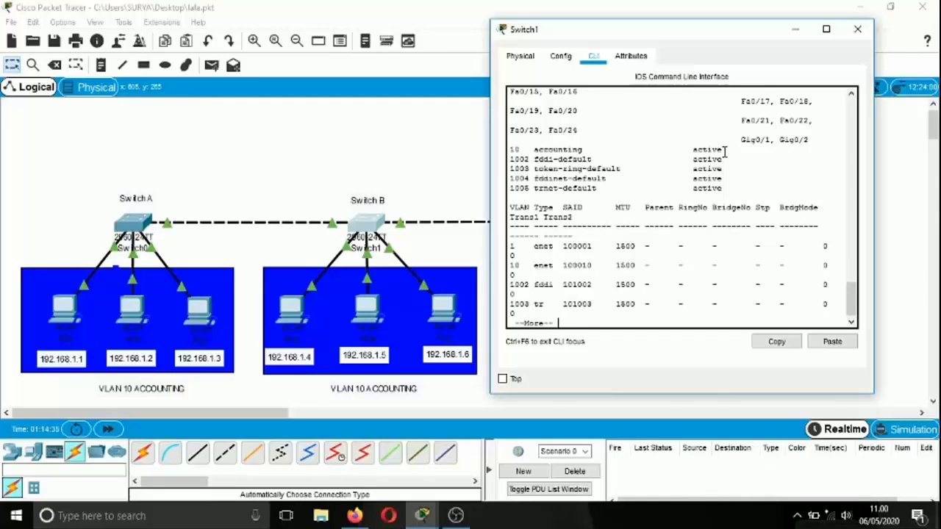
key("Return")
key("Return")
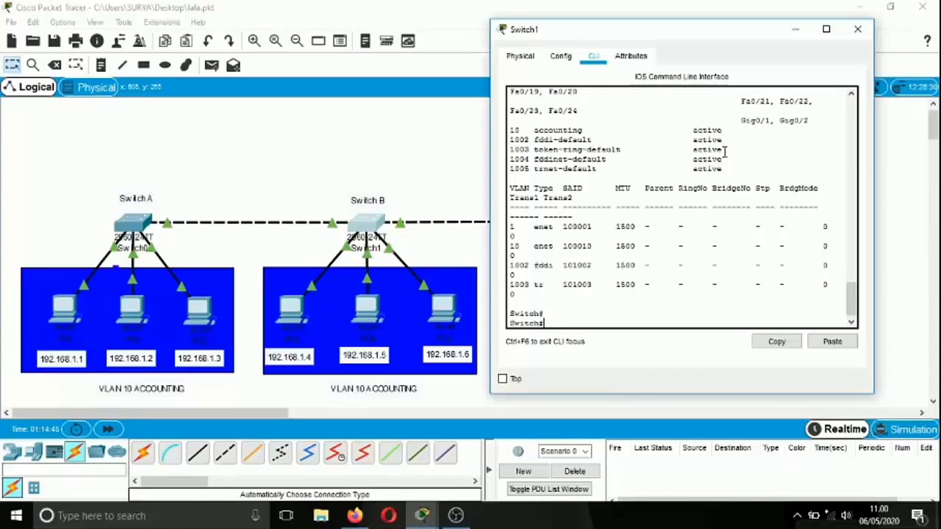
From global configuration mode, set Switch B's interface fa0/1 to access mode, assign it to VLAN 10, and exit the interface
type("conf t")
key("Return")
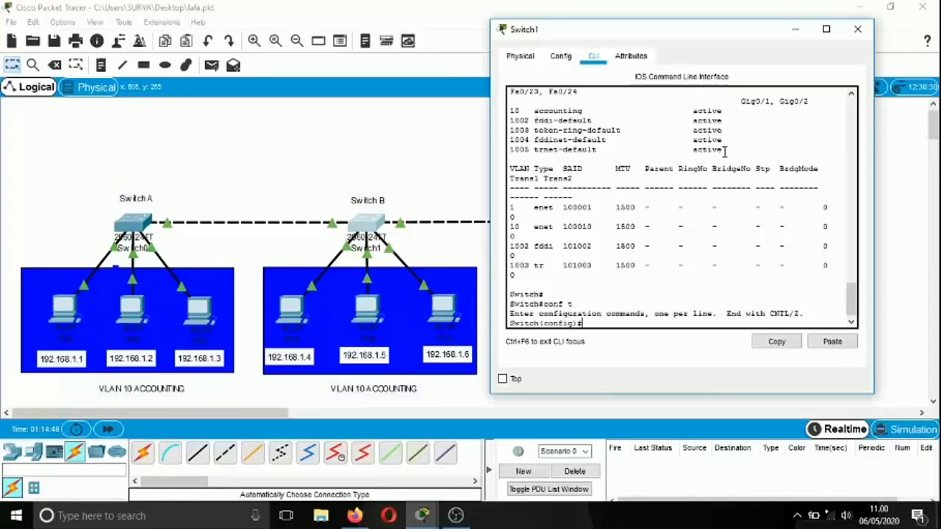
type("interface fa0/1")
key("Return")
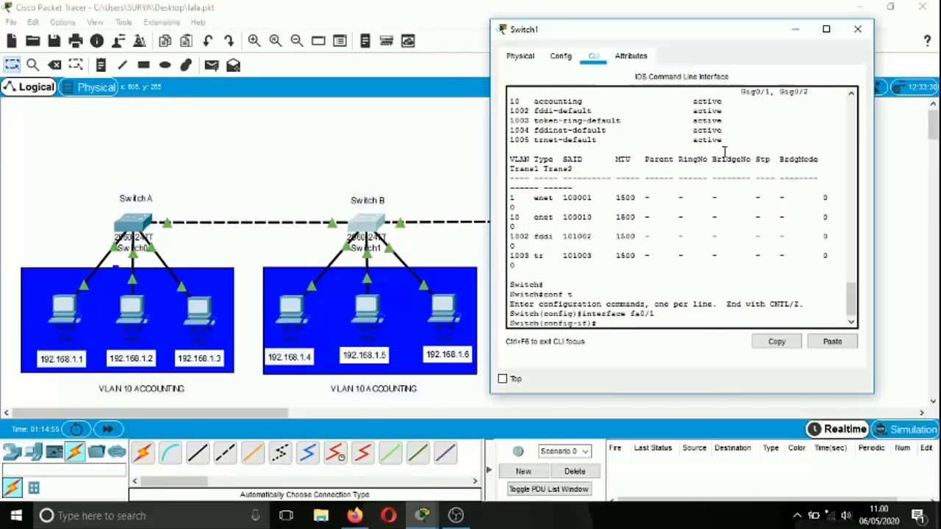
type("switchport mode")
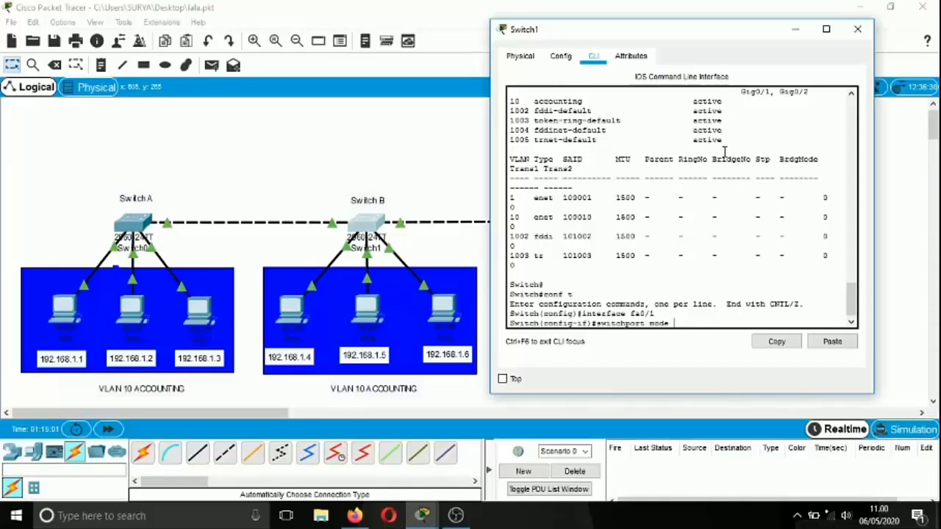
type(" access")
key("Return")
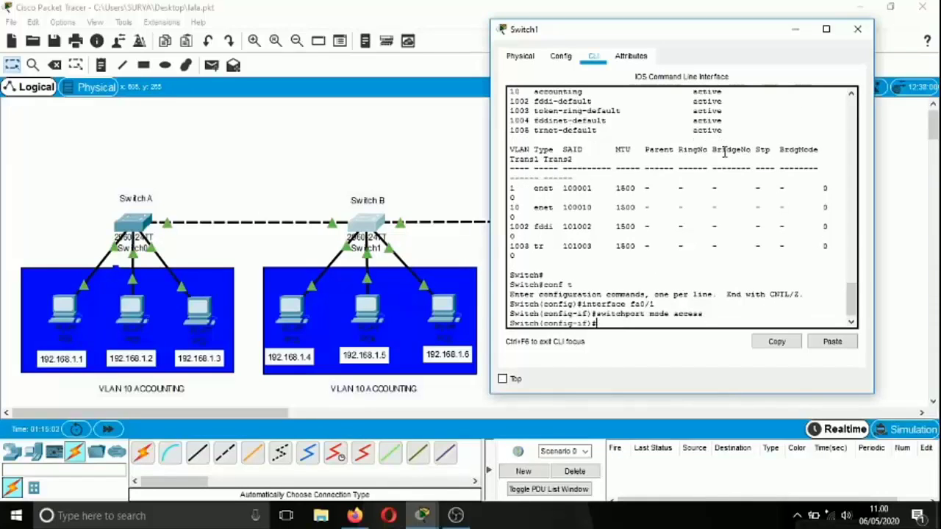
type("switchport access vlan 10")
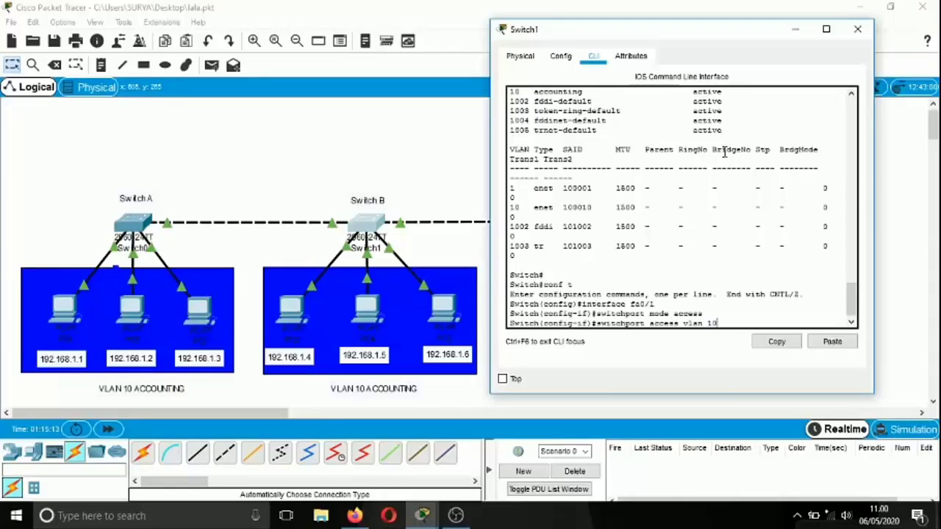
key("Return")
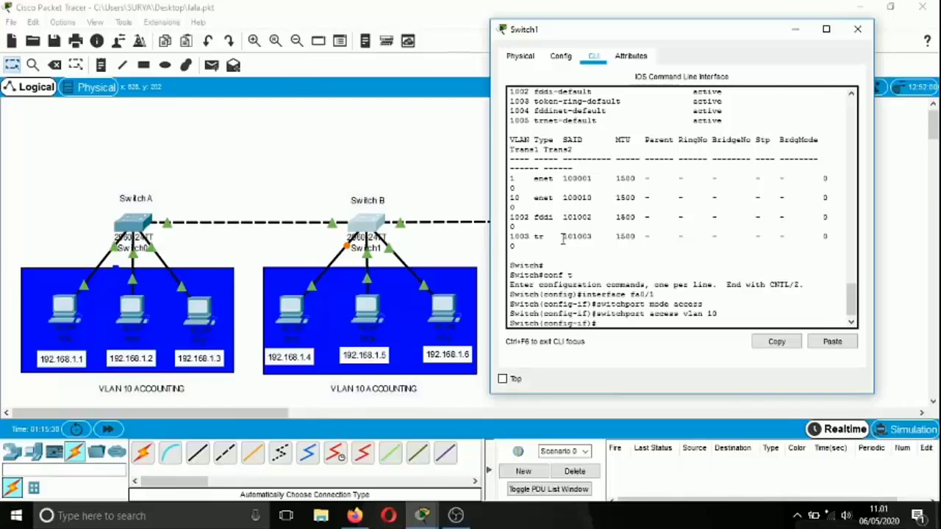
type("ex")
key("Return")
key("Return")
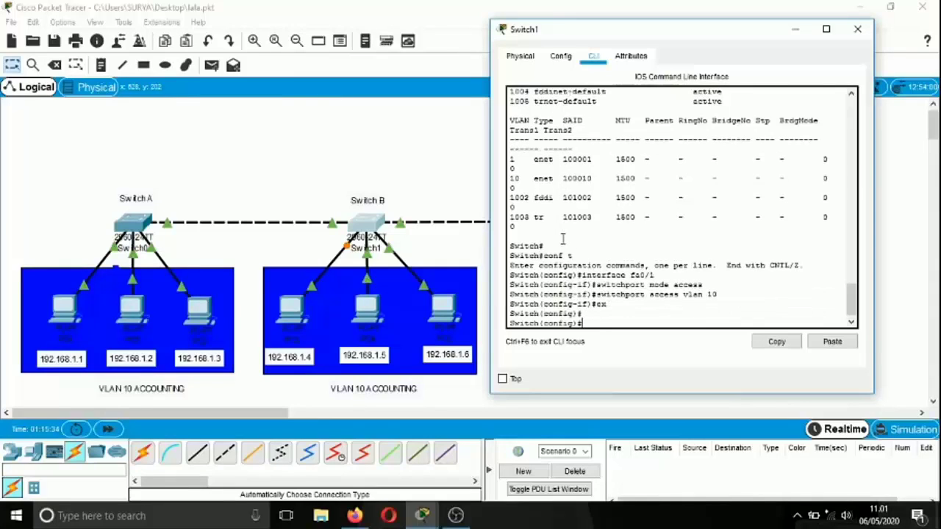
Set Switch B's interface fa0/2 to access mode, assign it to VLAN 10, and exit the interface configuration
type("interface fa0/2")
key("Return")
type("switch")
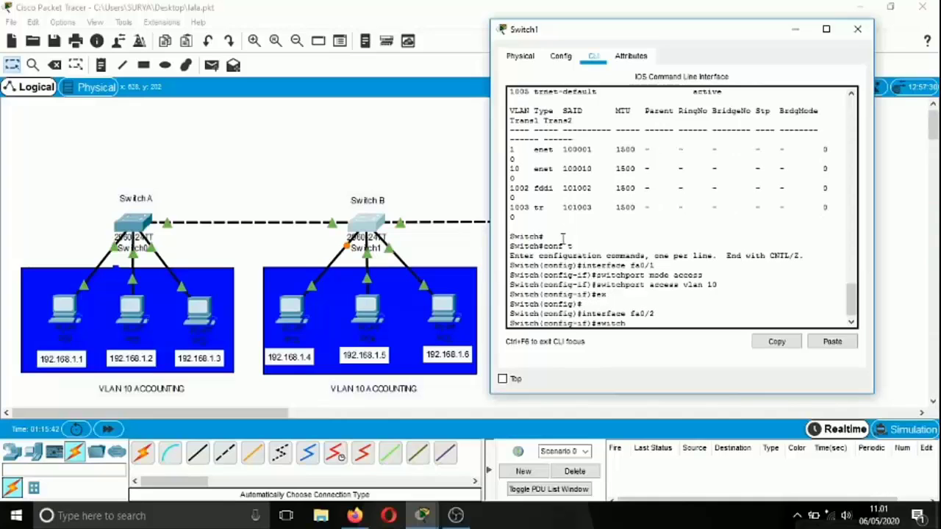
type("port mode access")
key("Return")
type("switch")
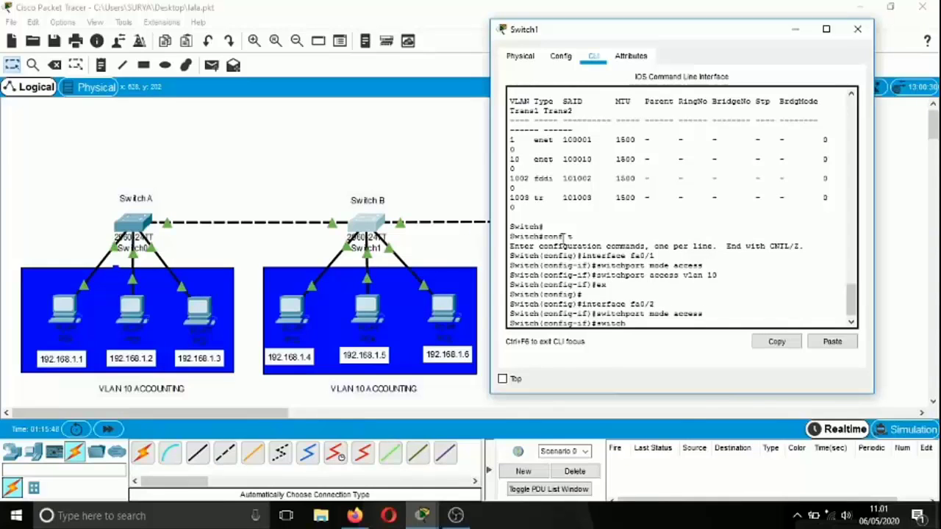
type("port access vlan 10")
key("Return")
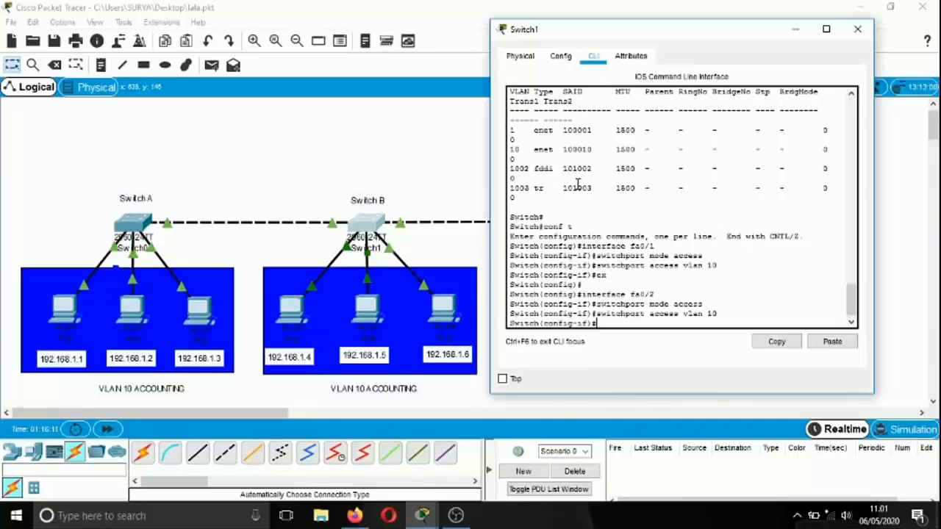
type("ex")
key("Return")
key("Return")
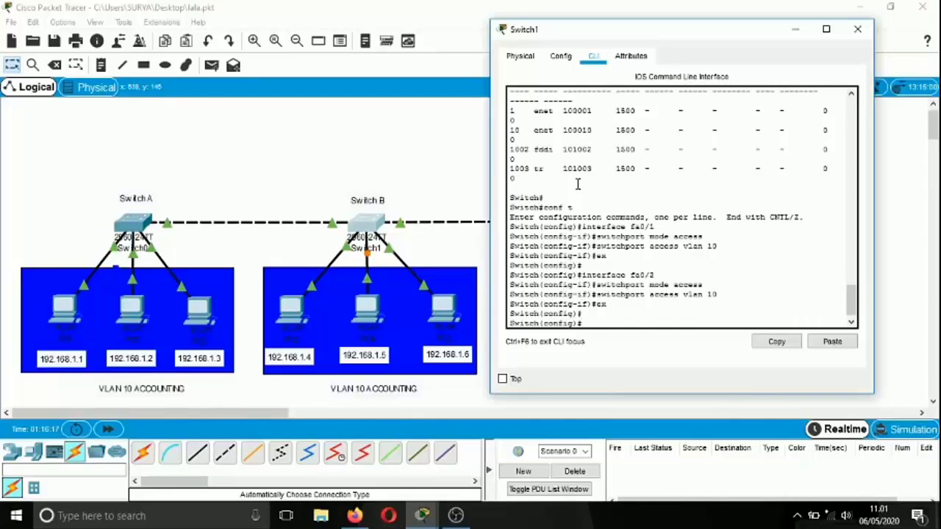
Set Switch B's interface fa0/3 to access mode and assign it to VLAN 10 with switchport access vlan 10
type("inetrface")
key("BackSpace")
key("BackSpace")
key("BackSpace")
key("BackSpace")
key("BackSpace")
key("BackSpace")
type("terface fa0/3")
key("Return")
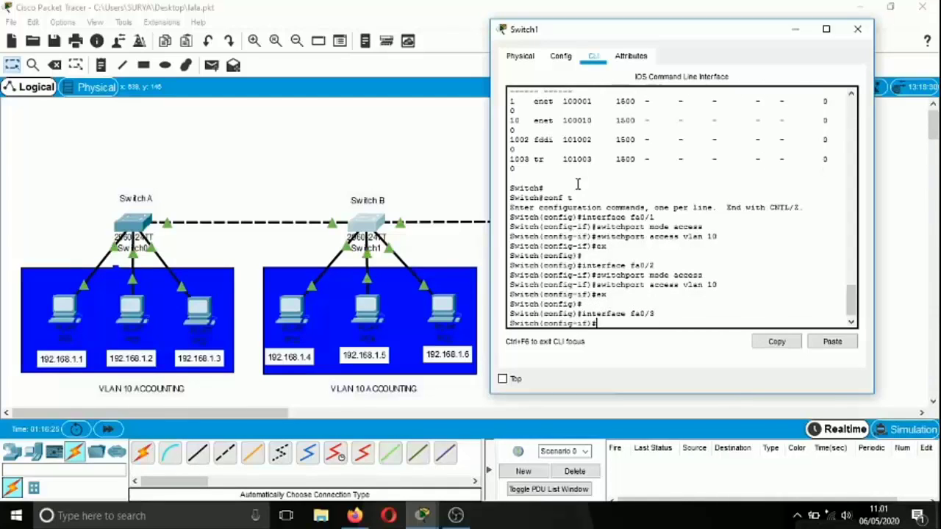
type("switchport mode access")
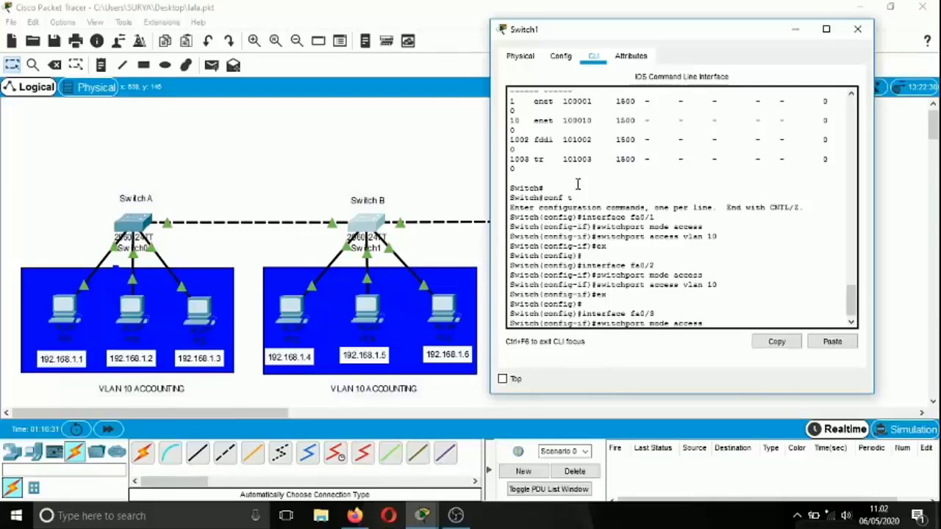
key("Return")
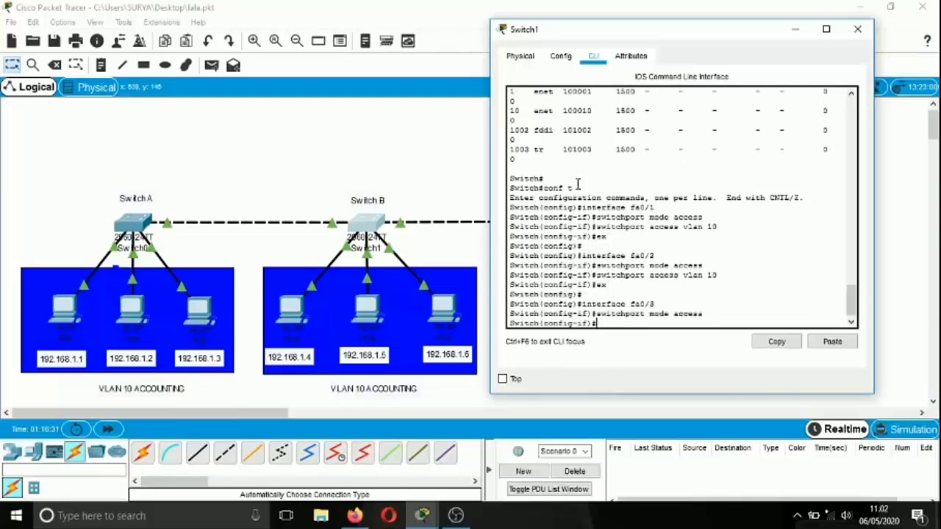
type("switchport access vlan 10")
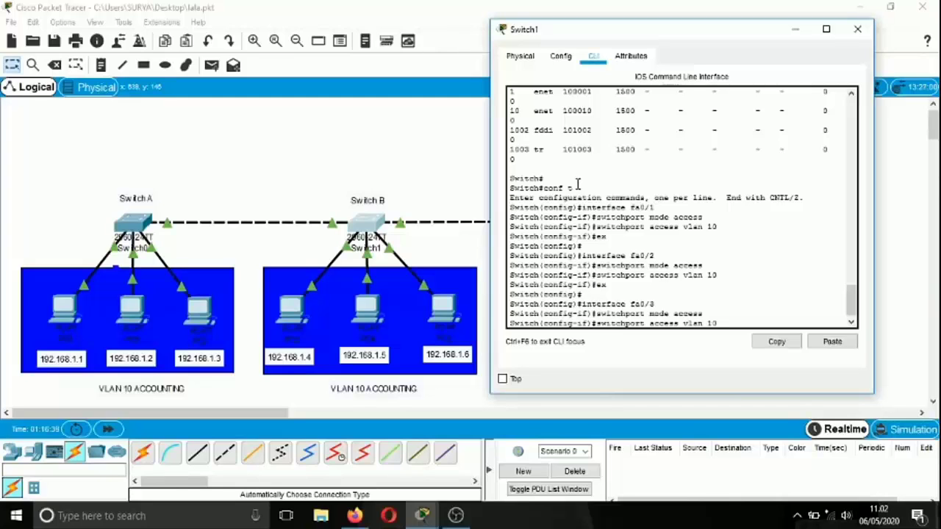
key("Return")
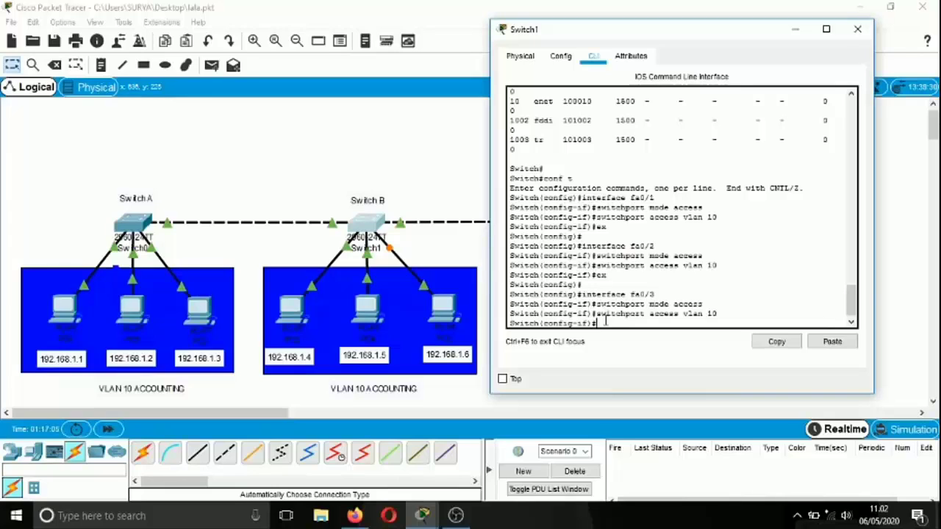
key("Return")
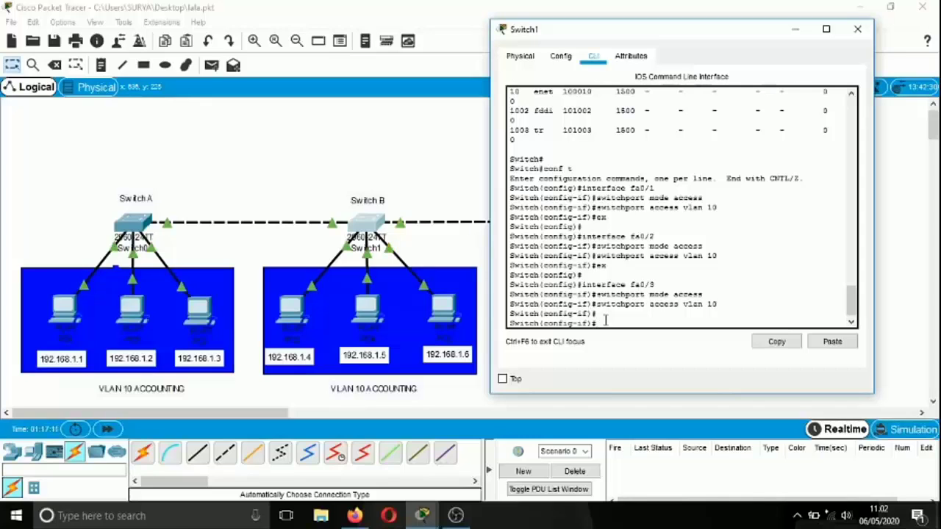
Exit Switch B's configuration modes, check the VLAN 10 port assignments with show vlan, and close the switch window
type("ex")
key("Return")
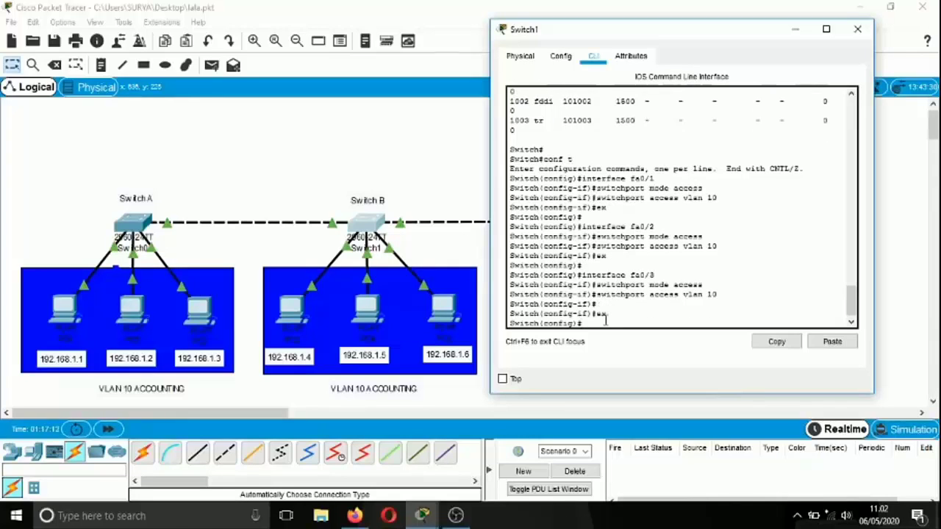
type("ex")
key("Return")
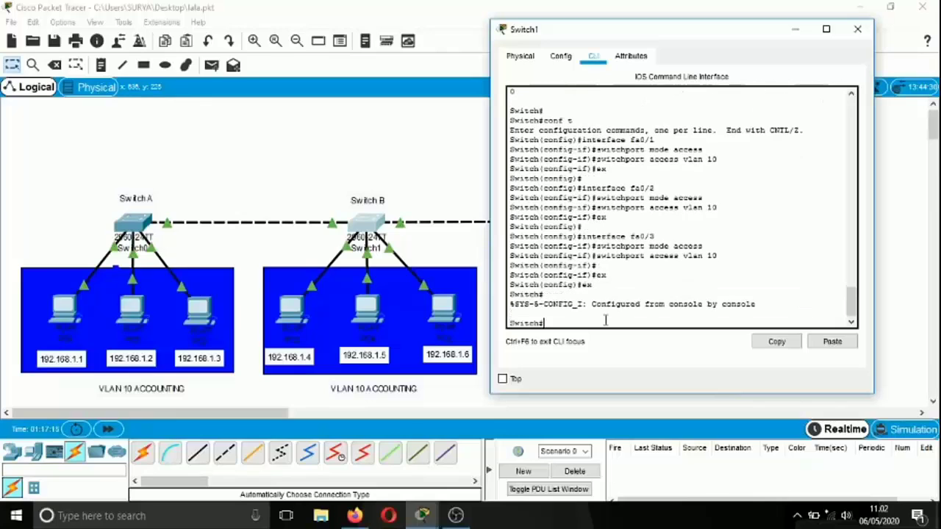
type("show vlan")
key("Return")
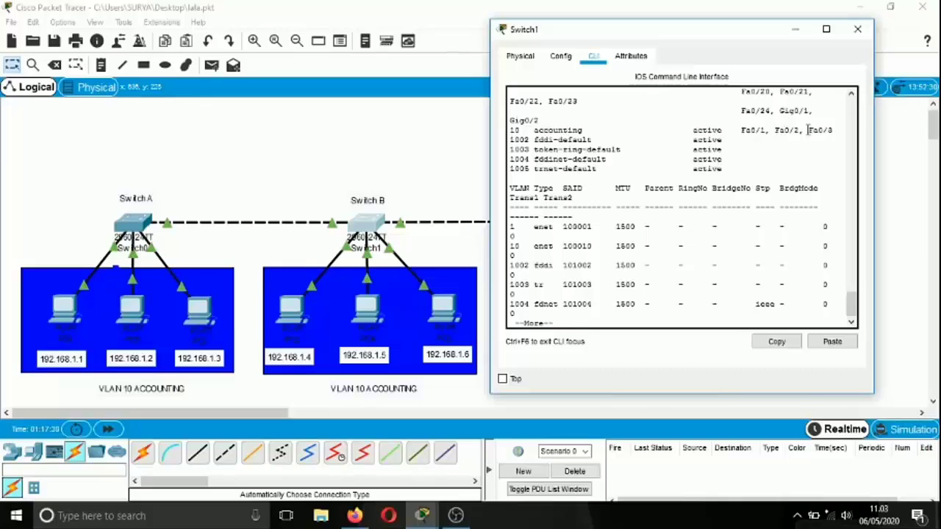
left_click(860, 29)
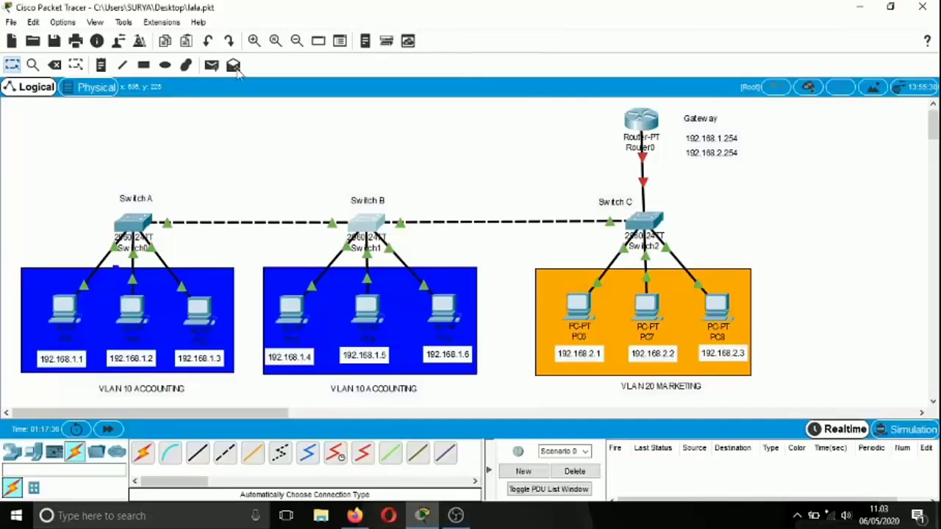
Test connectivity with a simple PDU from PC 192.168.1.1 to PC 192.168.1.2, and delete the test scenario
left_click(211, 66)
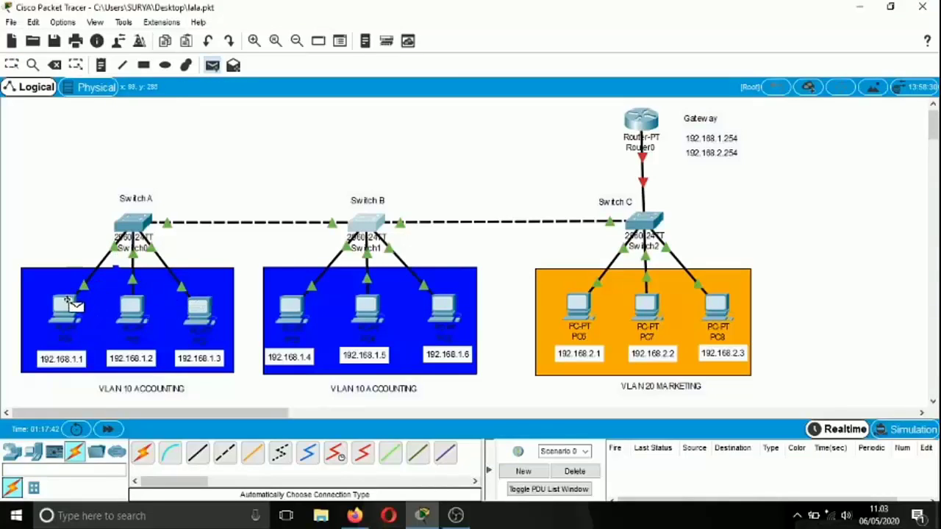
left_click(68, 304)
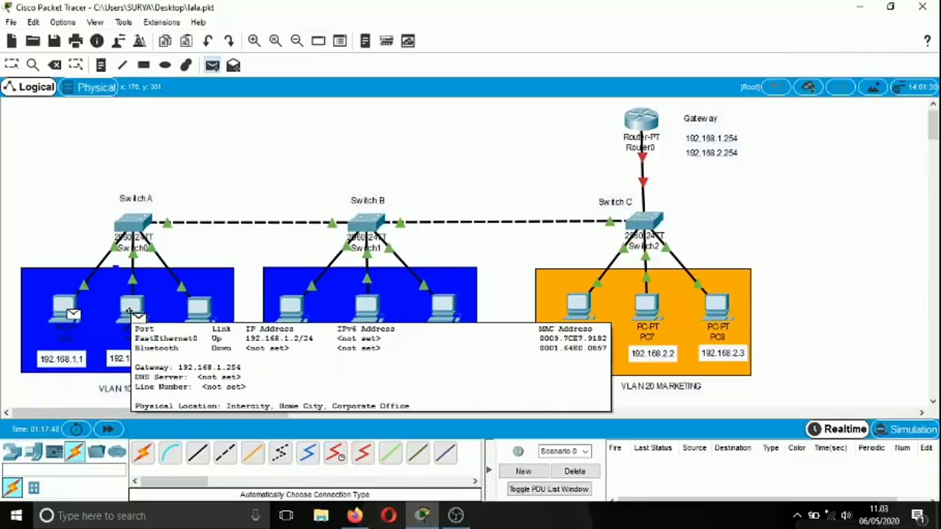
left_click(137, 316)
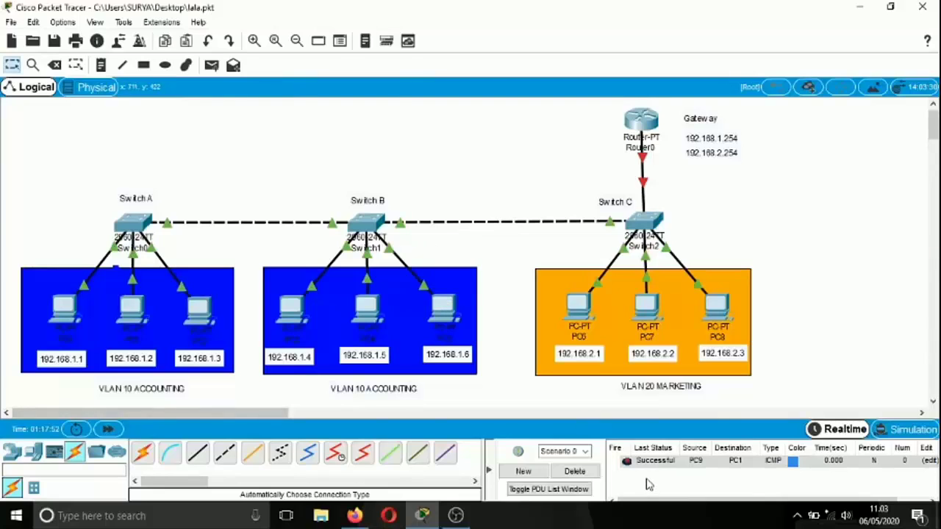
left_click(574, 472)
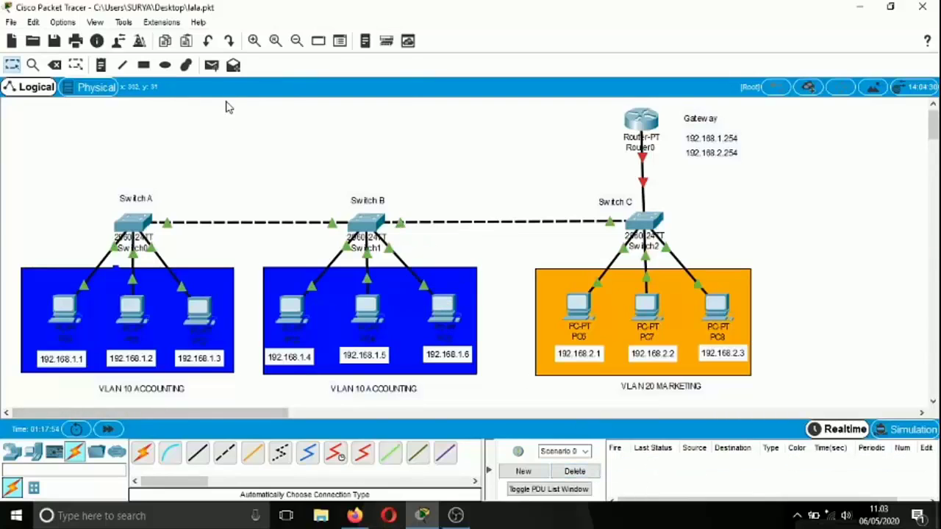
Test connectivity with a simple PDU from PC 192.168.1.4 to PC 192.168.1.5, and delete the test scenario
left_click(212, 65)
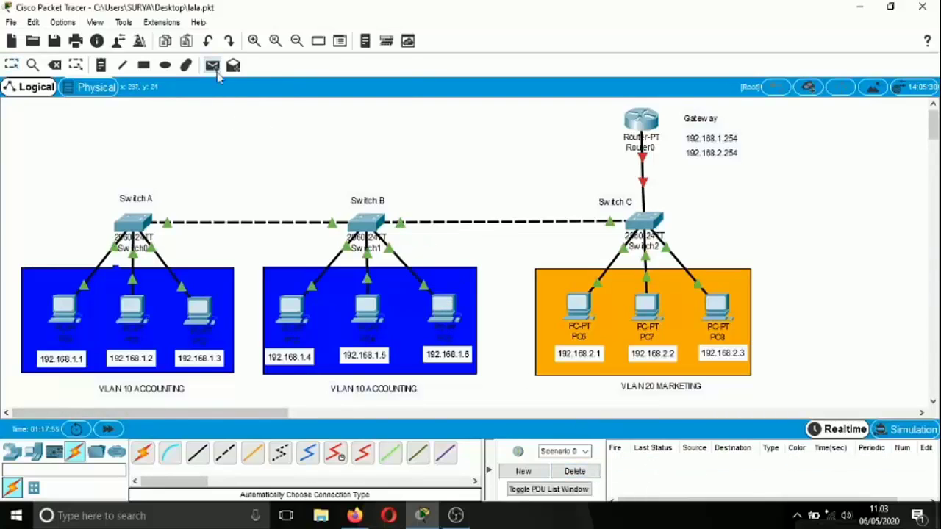
left_click(294, 313)
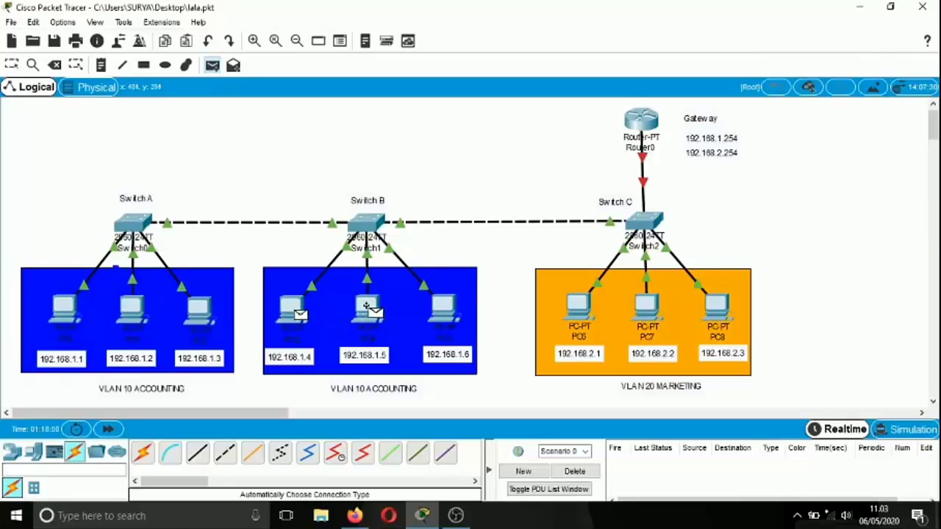
left_click(367, 313)
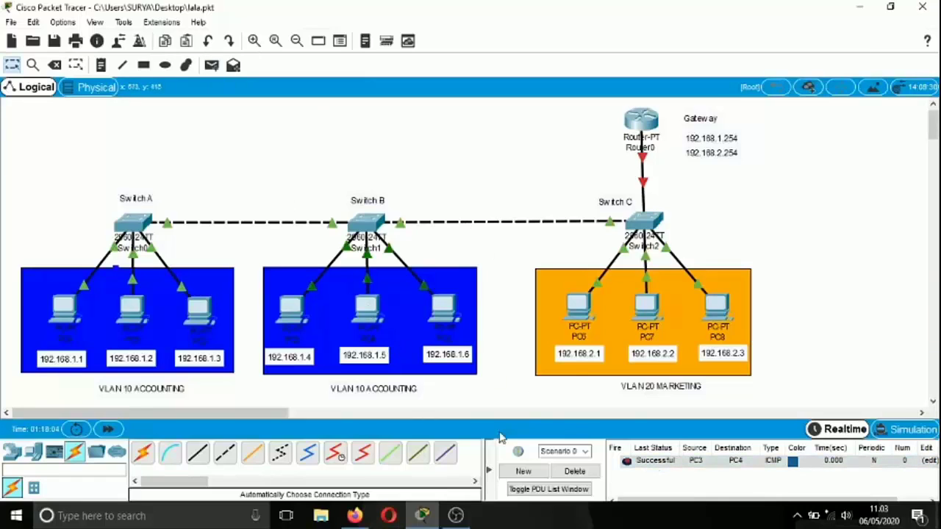
left_click(575, 471)
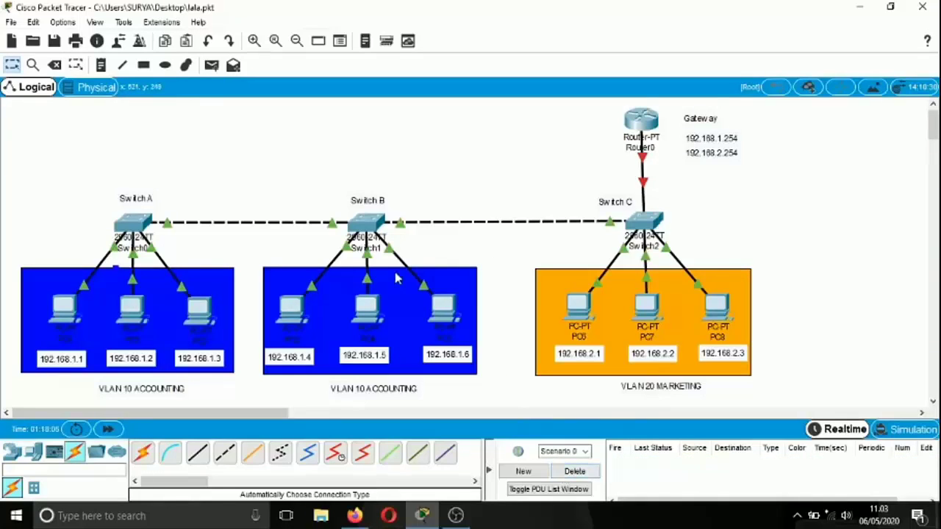
Test connectivity between Switch A and Switch B with a simple PDU from PC 192.168.1.1 to PC 192.168.1.4, and delete the test scenario
left_click(212, 65)
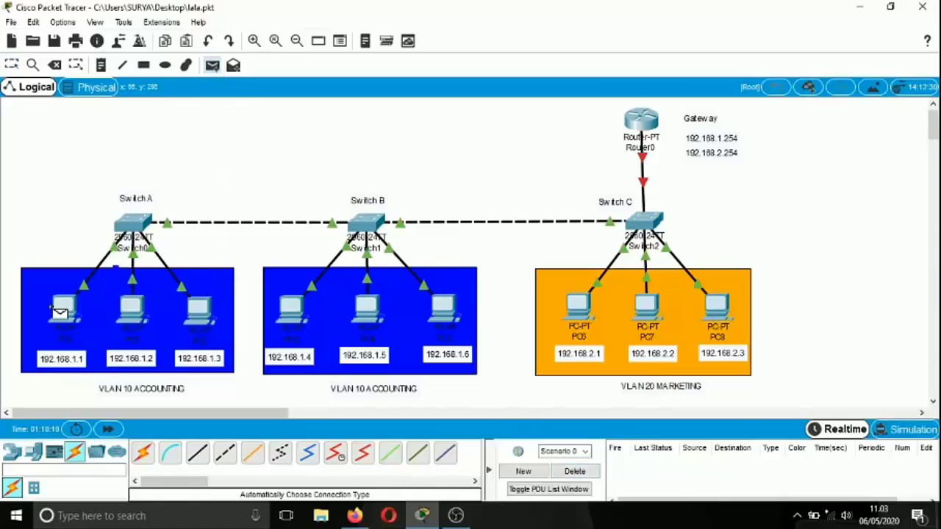
left_click(60, 311)
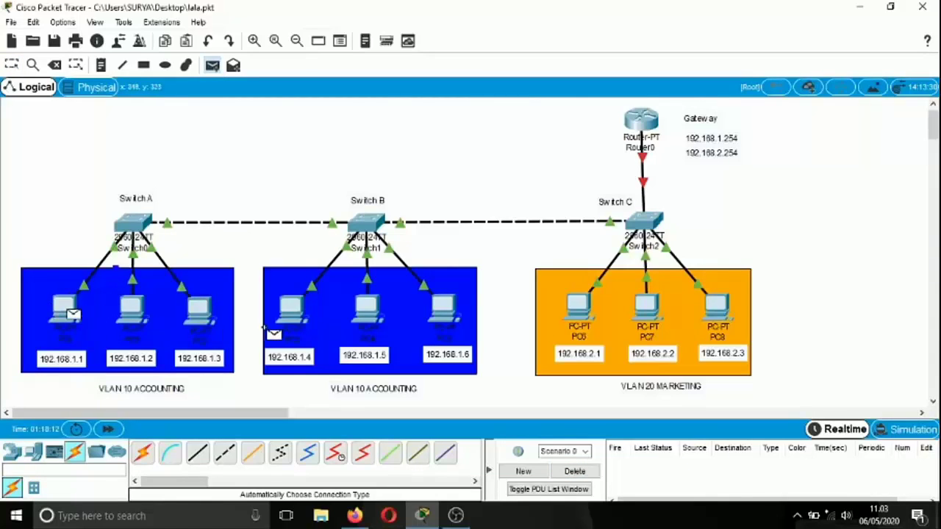
left_click(301, 315)
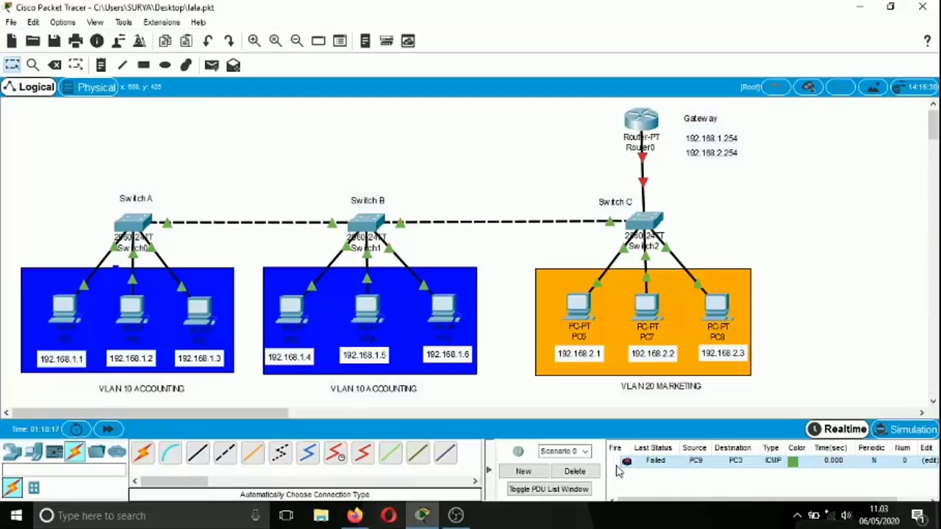
left_click(592, 471)
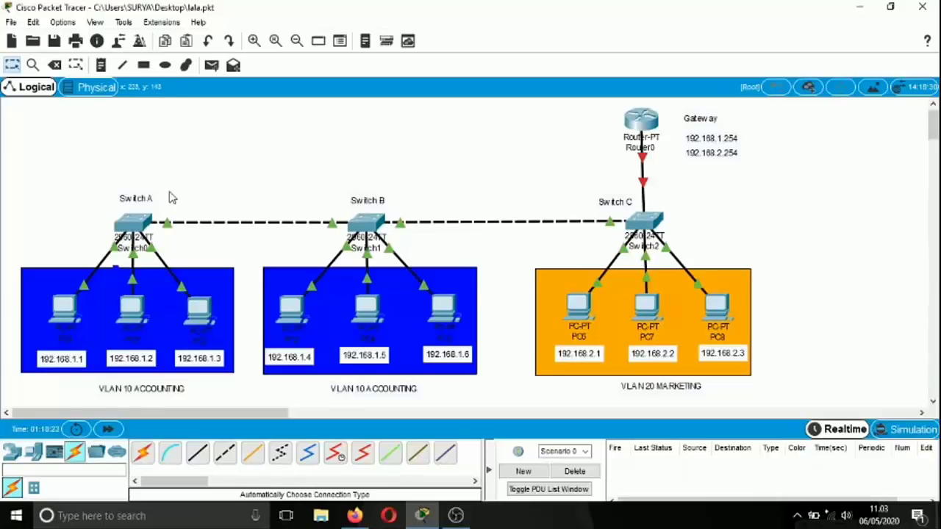
Open Switch A's command line, finish paging through the VLAN listing, and enter global configuration mode with conf t
left_click(144, 225)
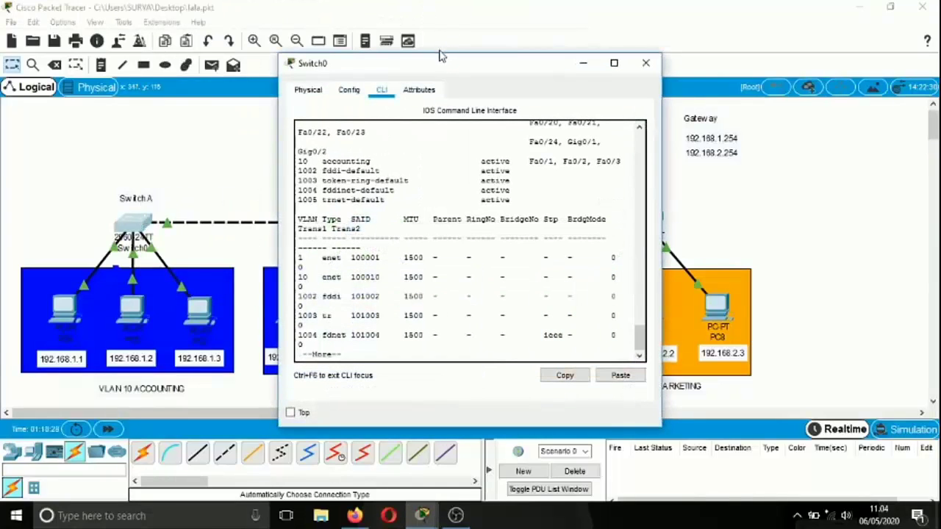
left_click_drag(431, 69, 569, 61)
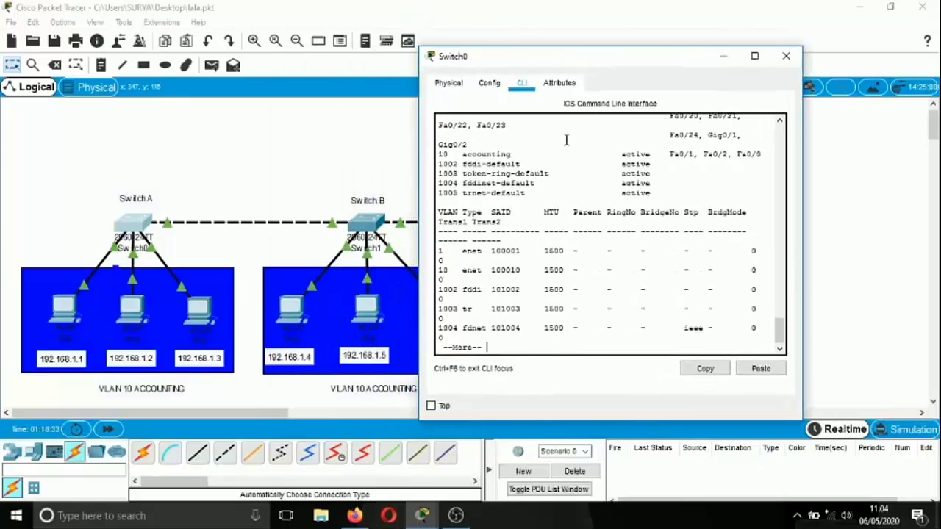
key("Return")
key("Return")
key("Return")
key("Return")
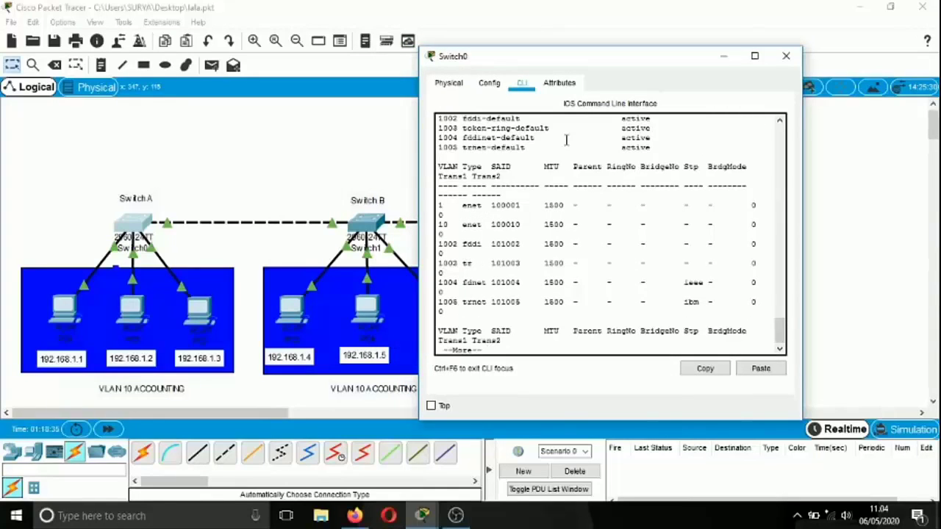
key("Return")
key("Return")
key("Return")
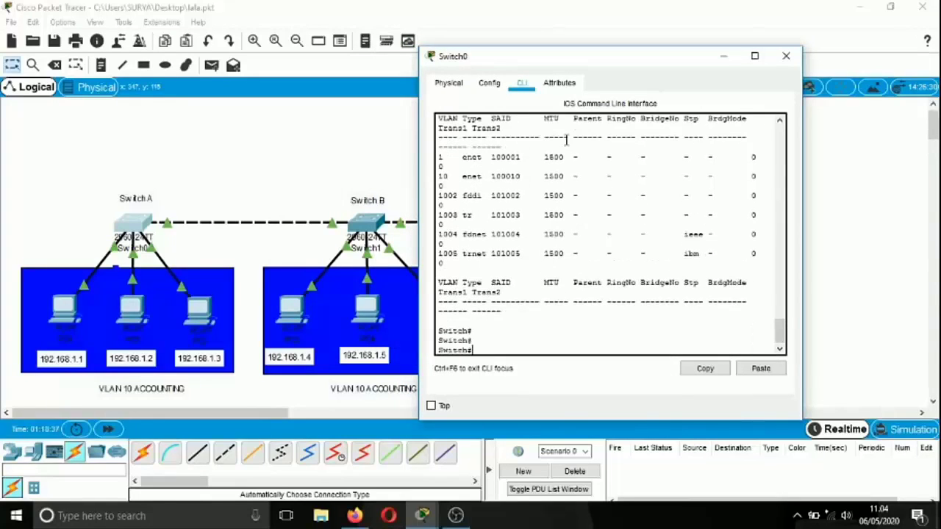
type("conf t")
key("Return")
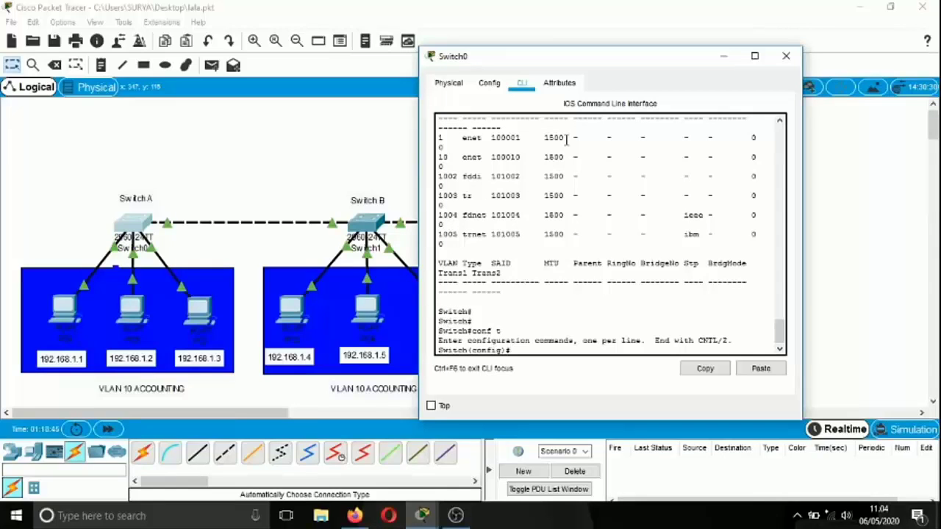
Pick red as the fill color but keep No Fill, and draw a black-outlined ellipse around the link between Switch A and Switch B
left_click(261, 166)
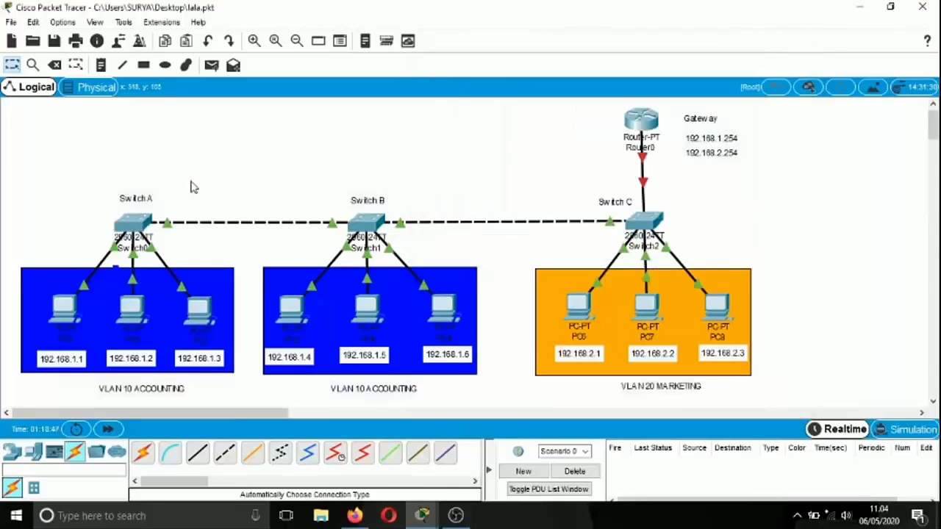
left_click(166, 65)
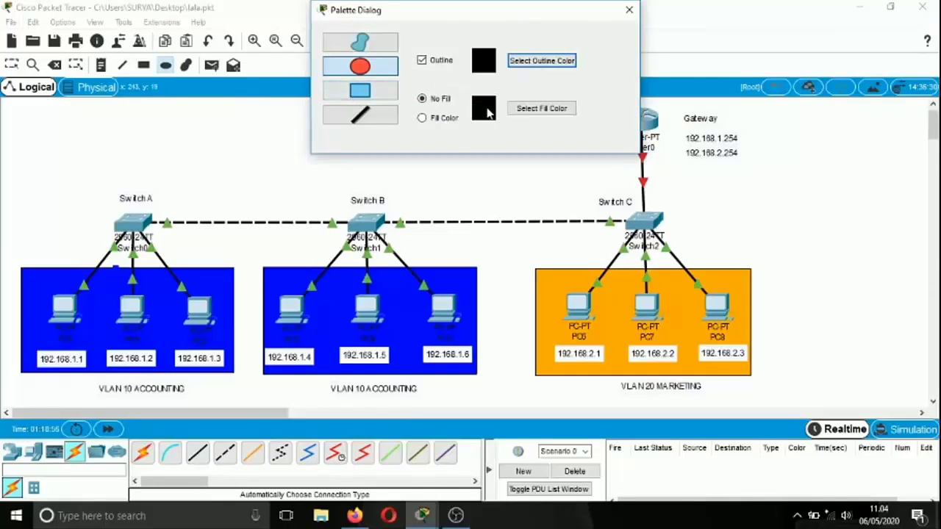
left_click(524, 112)
left_click(326, 193)
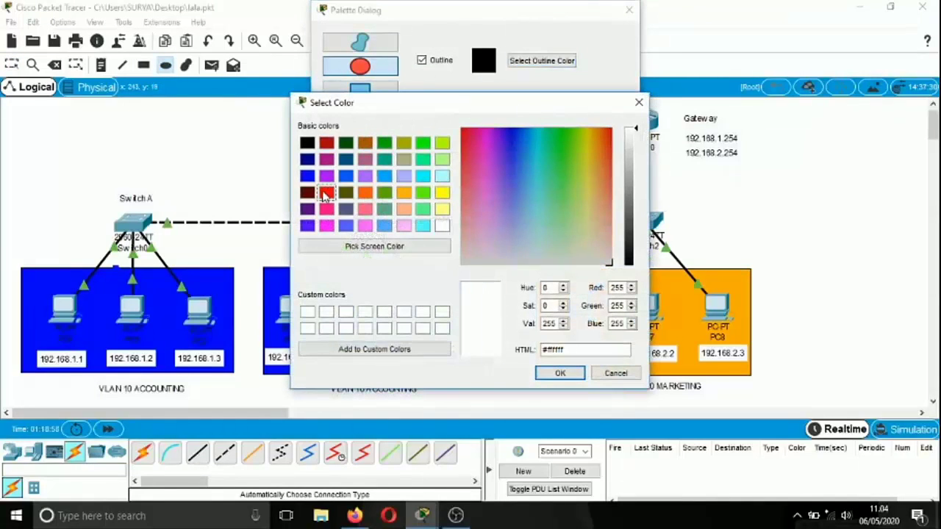
left_click(558, 373)
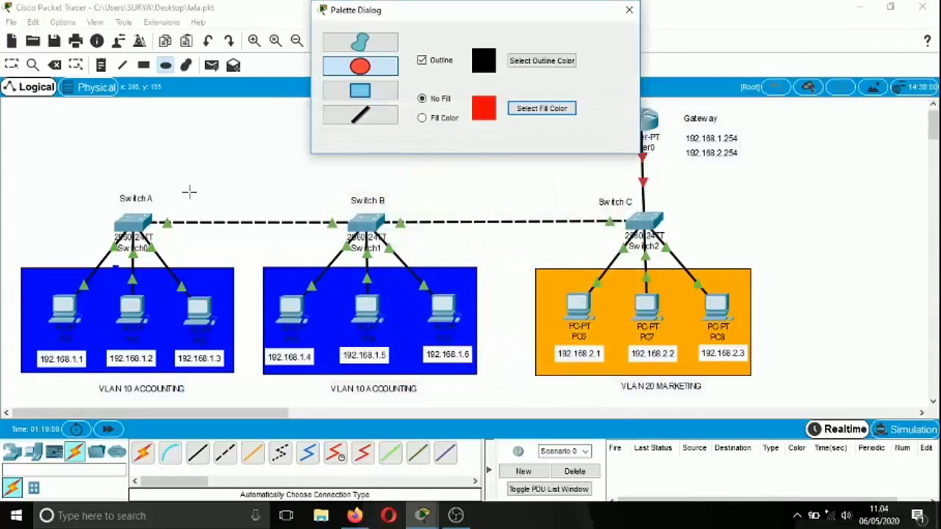
left_click_drag(162, 189, 349, 253)
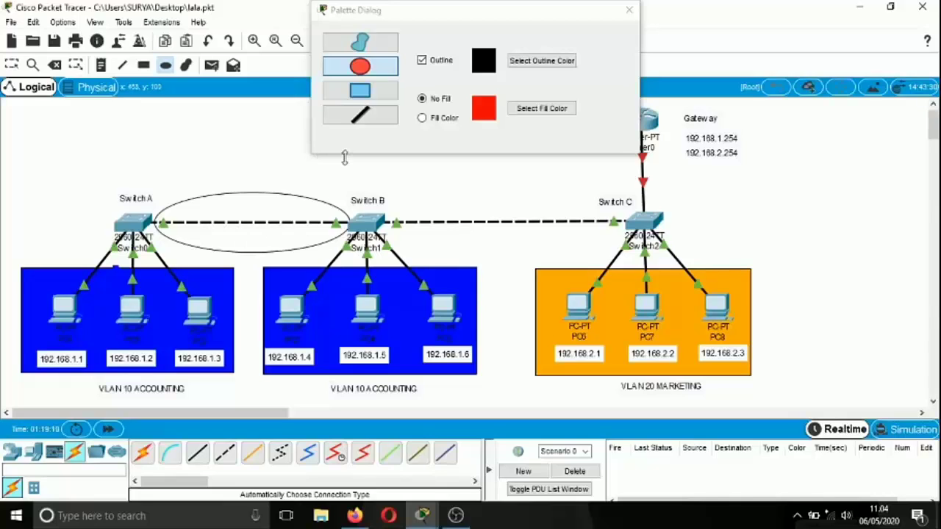
left_click(631, 11)
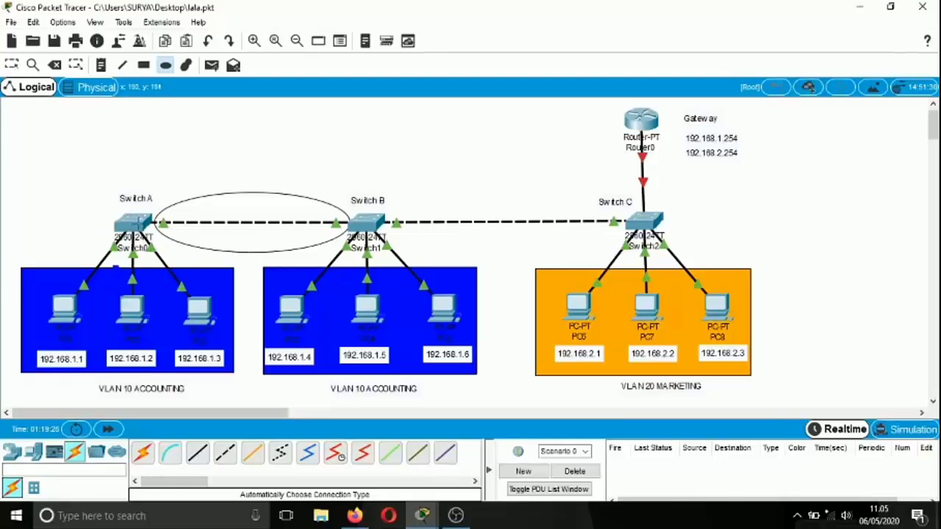
left_click(12, 65)
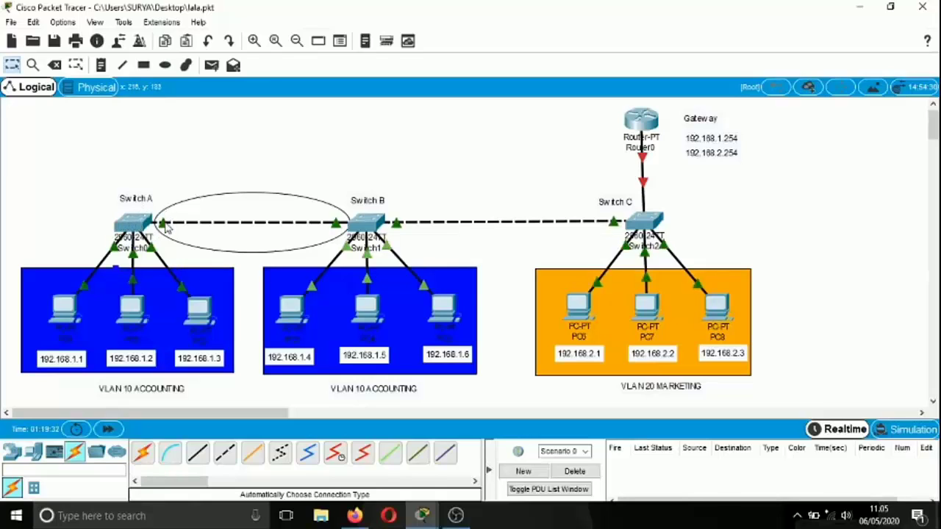
Set Switch A's interface fa0/4, which links to Switch B, to trunk mode with switchport mode trunk
mouse_move(167, 228)
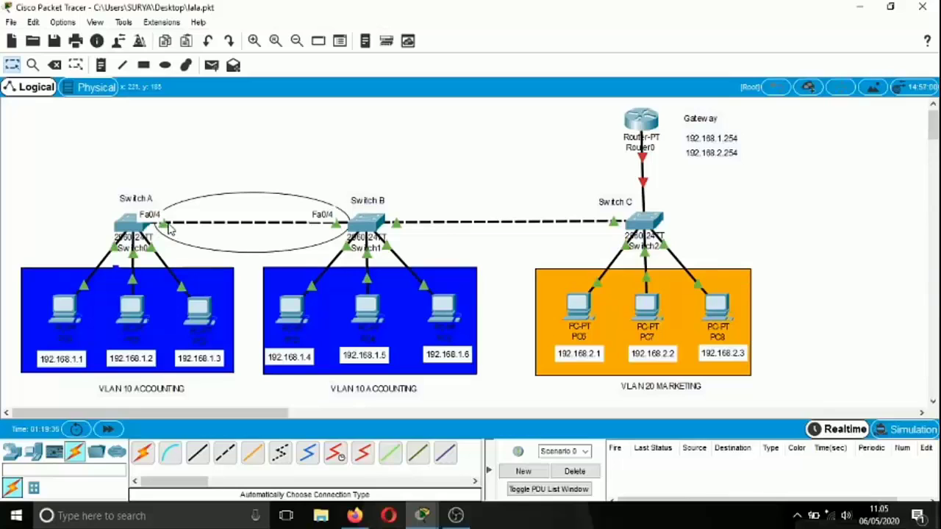
left_click(128, 228)
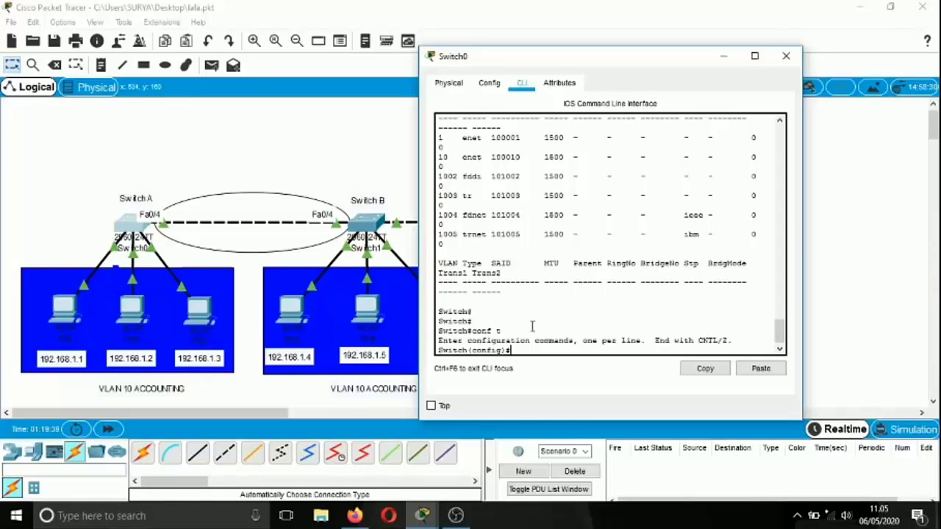
type("interface fa0/4")
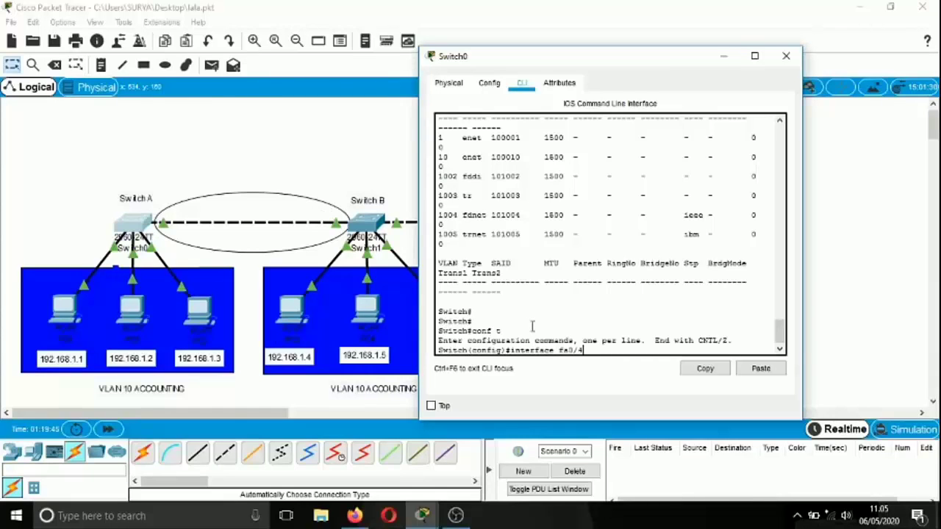
key("Return")
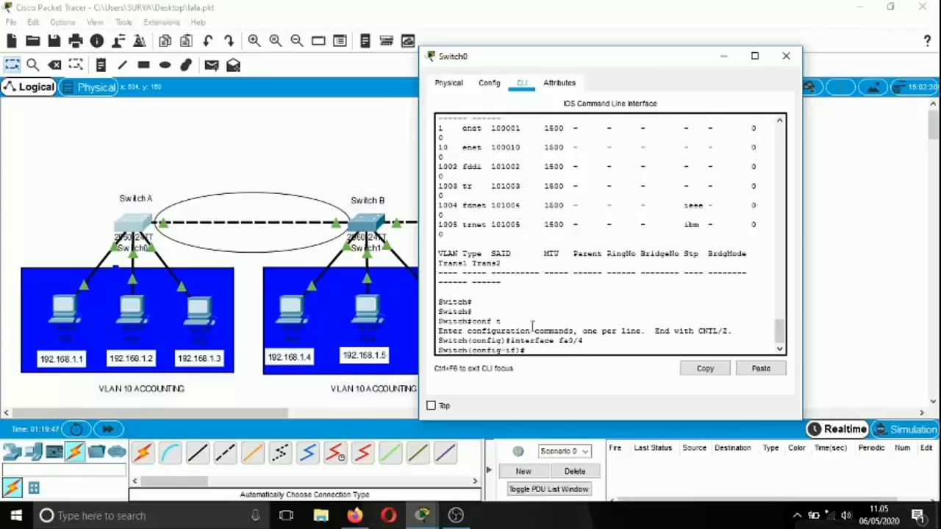
type("switchport mode trunk")
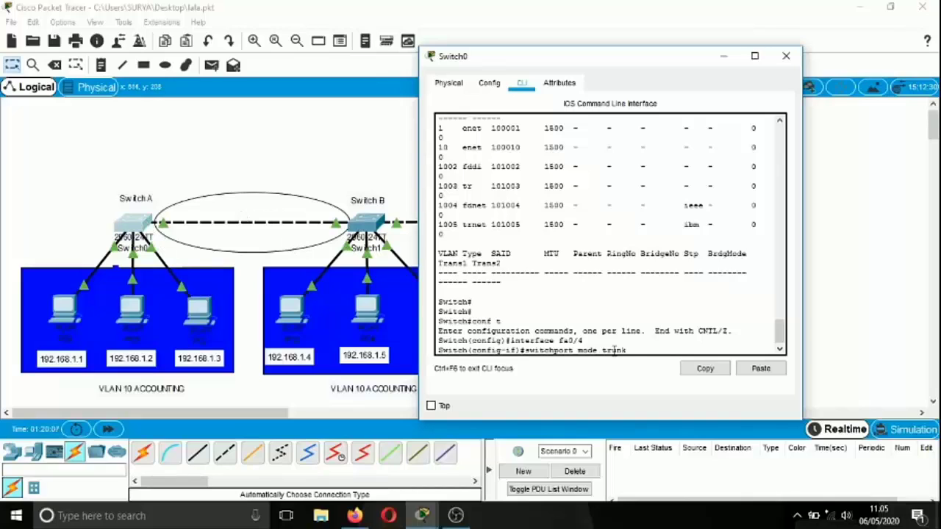
key("Return")
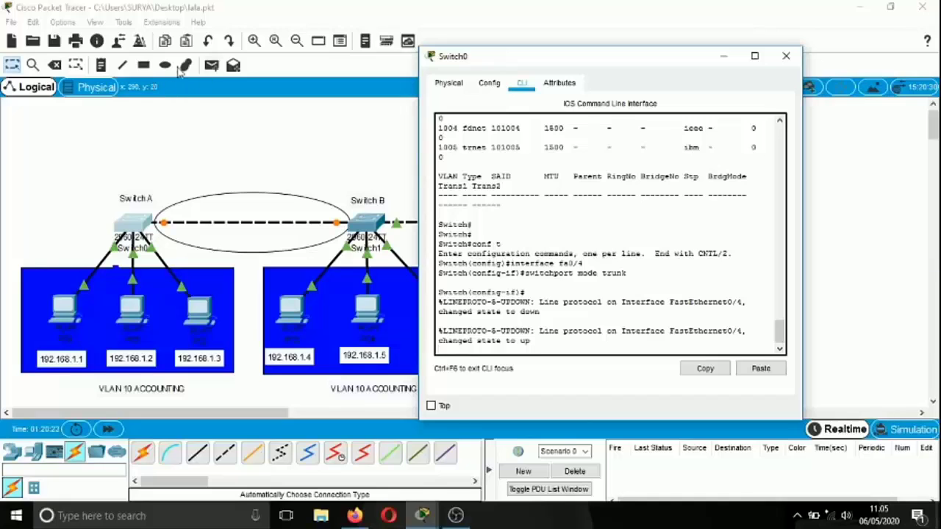
Add the note "MODE TRUNK" inside the ellipse and center it above the link between Switch A and Switch B
left_click(101, 66)
left_click(101, 66)
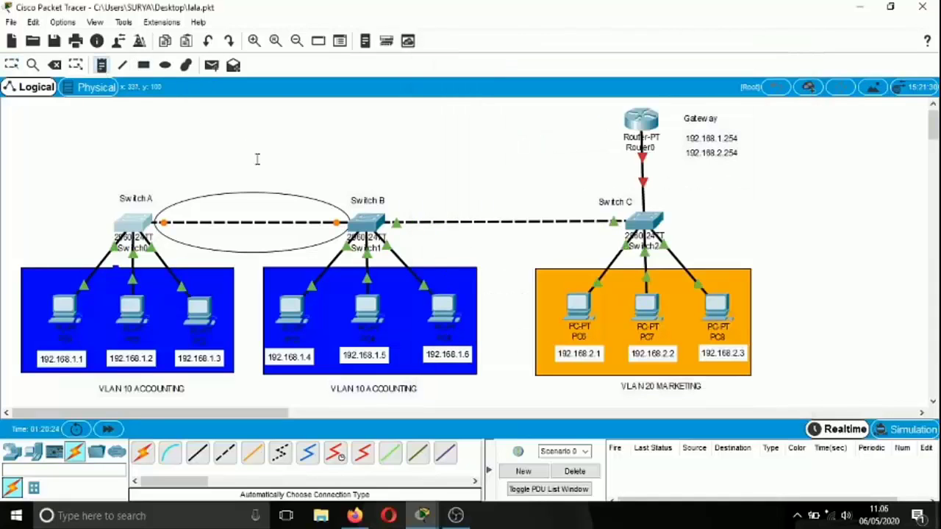
left_click(243, 204)
type("40")
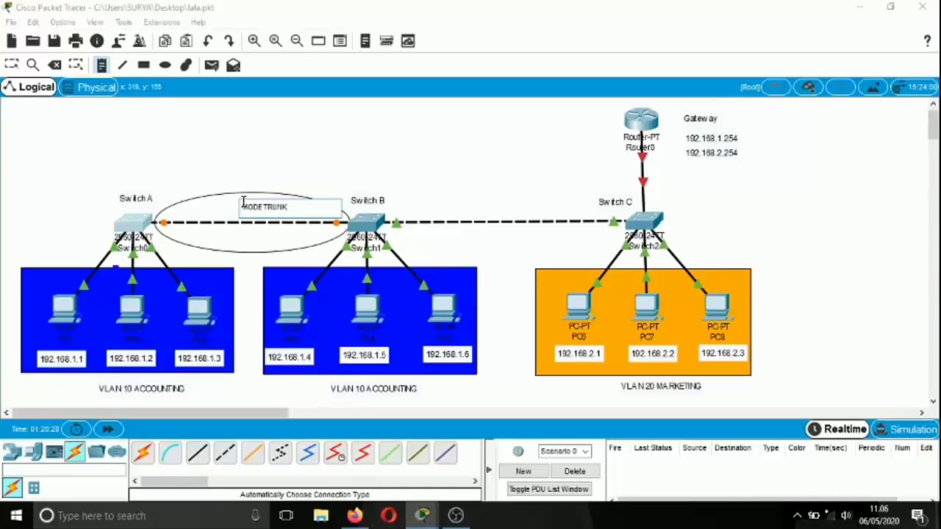
left_click(13, 65)
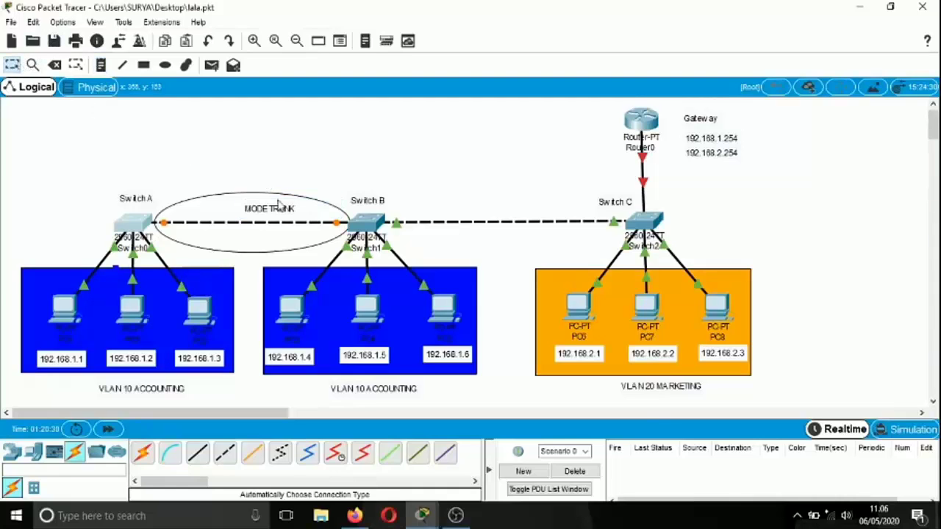
left_click_drag(272, 208, 252, 212)
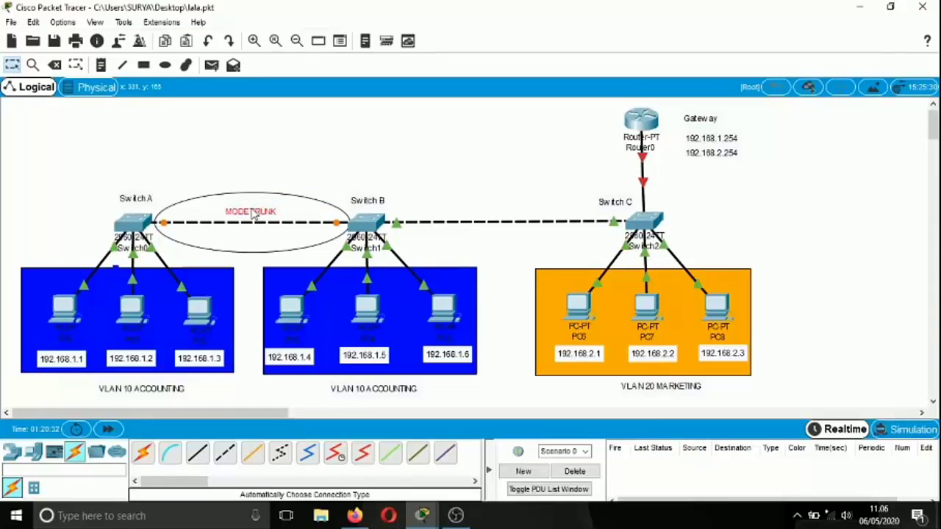
left_click(262, 177)
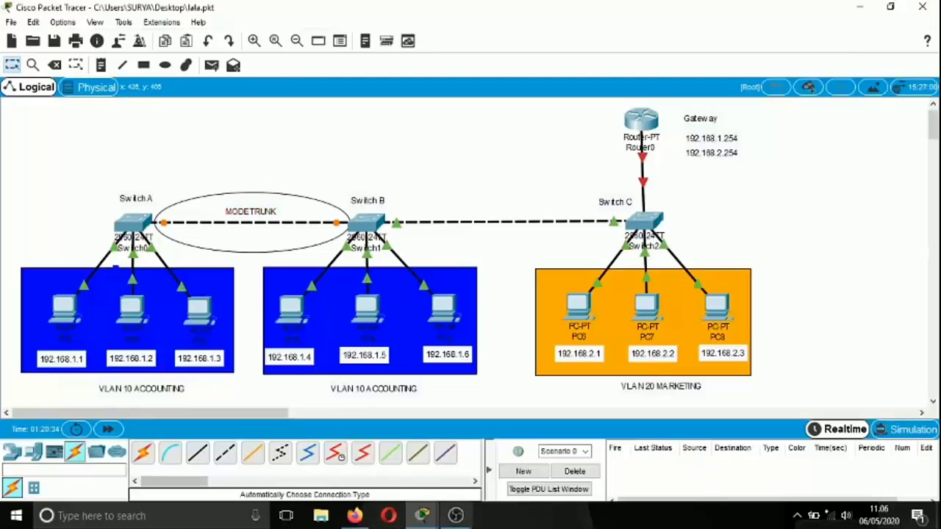
Return to Switch A's command line to review the fa0/4 trunk configuration, bring back the prompt, and minimize the switch window
left_click(427, 516)
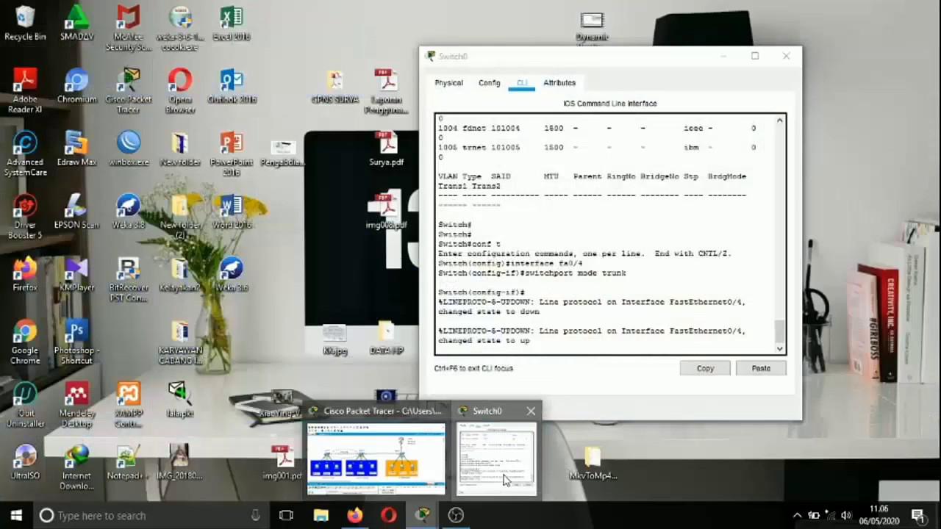
left_click(504, 481)
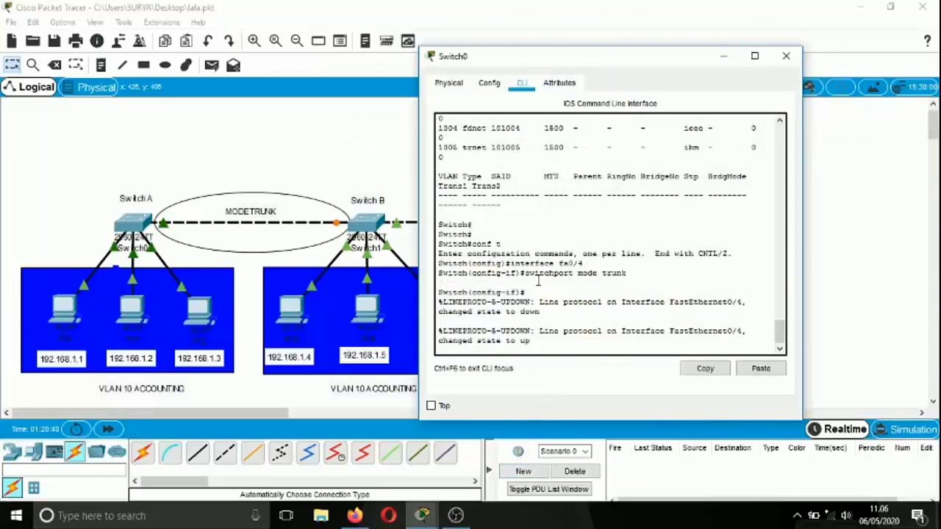
key("Return")
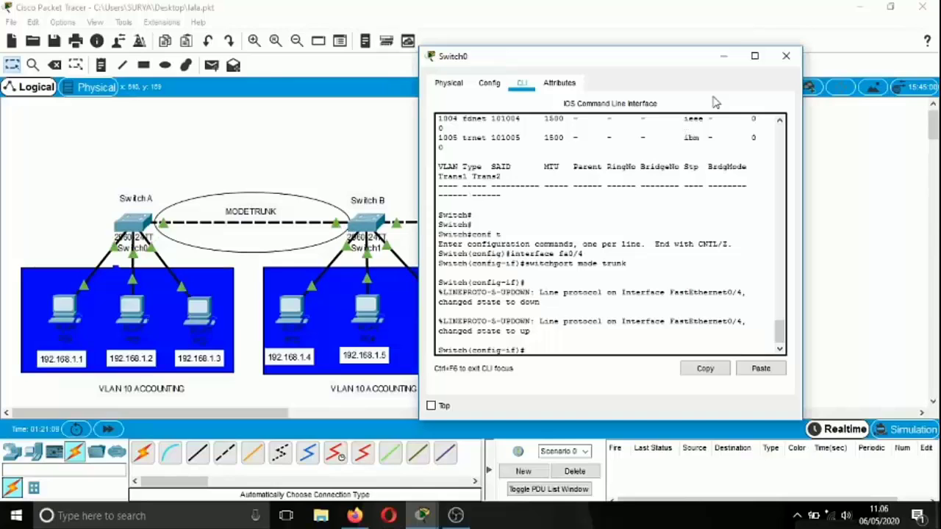
left_click(723, 56)
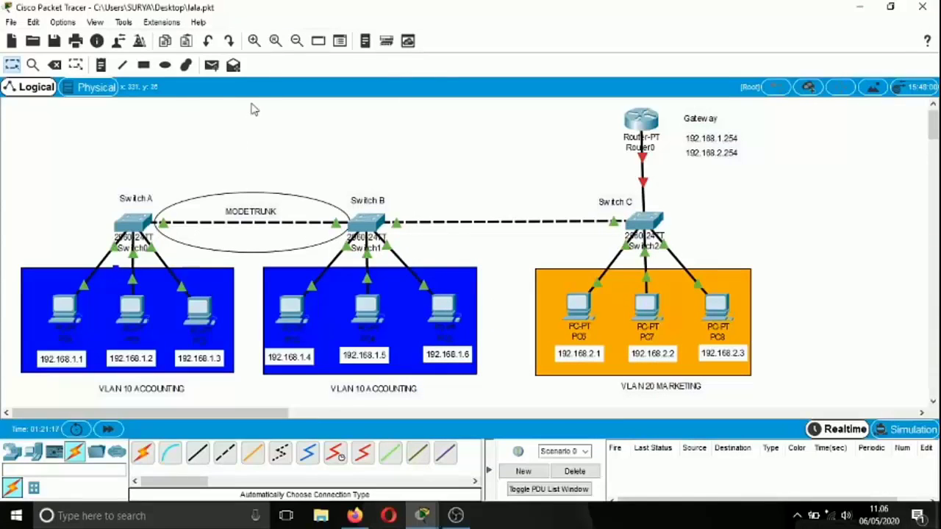
Test connectivity with a simple PDU from PC 192.168.1.1 to PC 192.168.1.4 and delete the test scenario
left_click(211, 65)
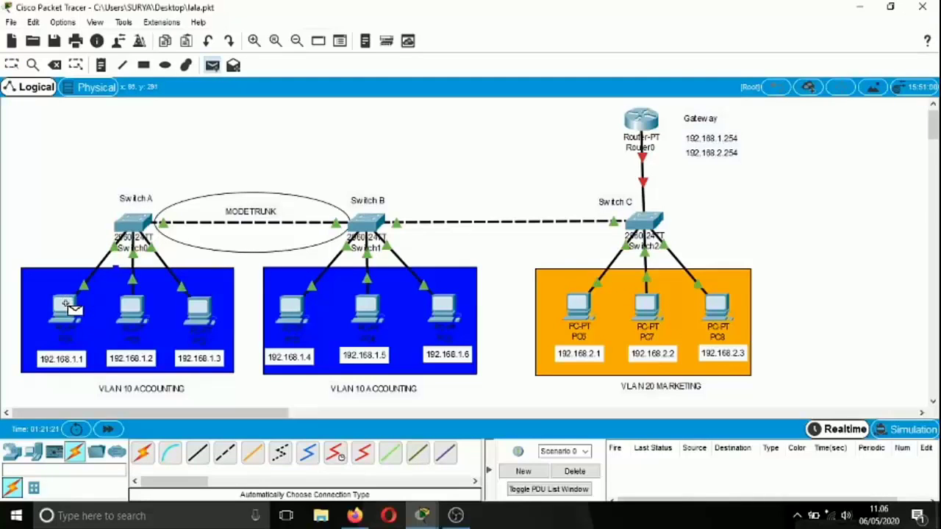
left_click(65, 304)
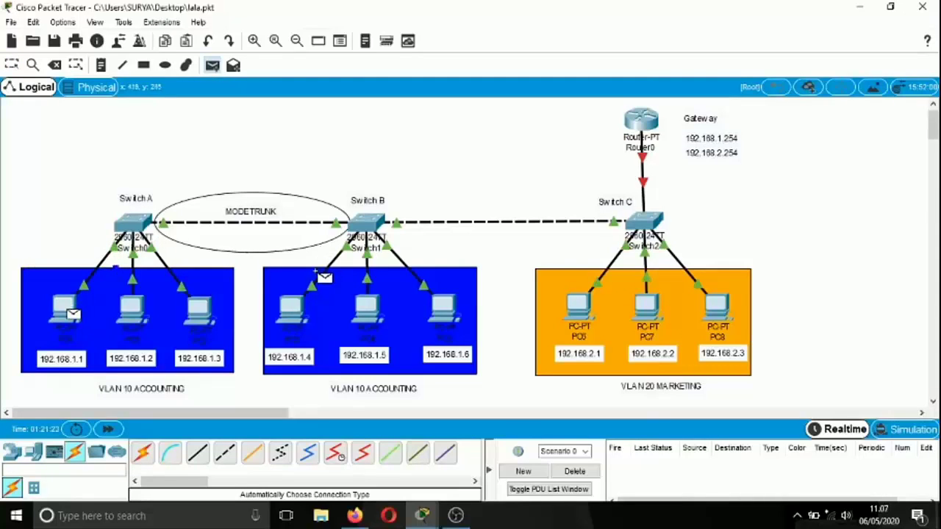
left_click(297, 304)
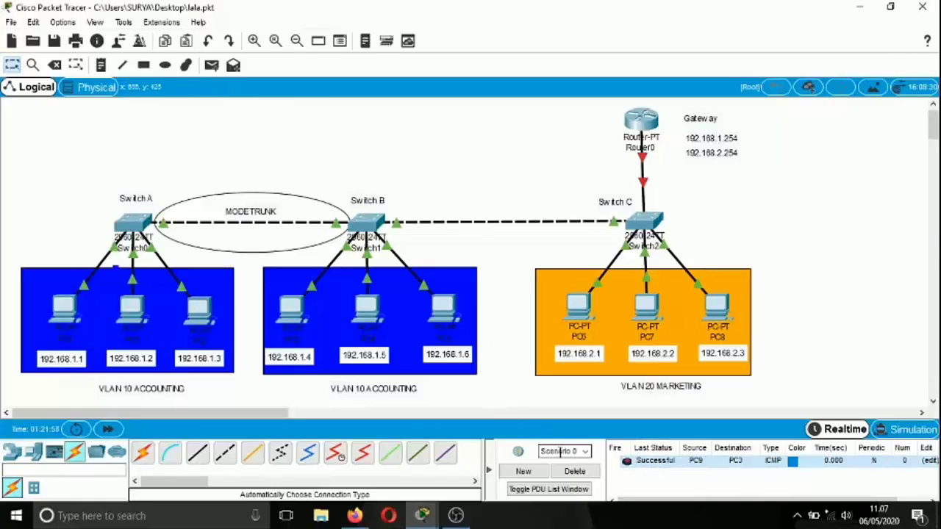
left_click(575, 471)
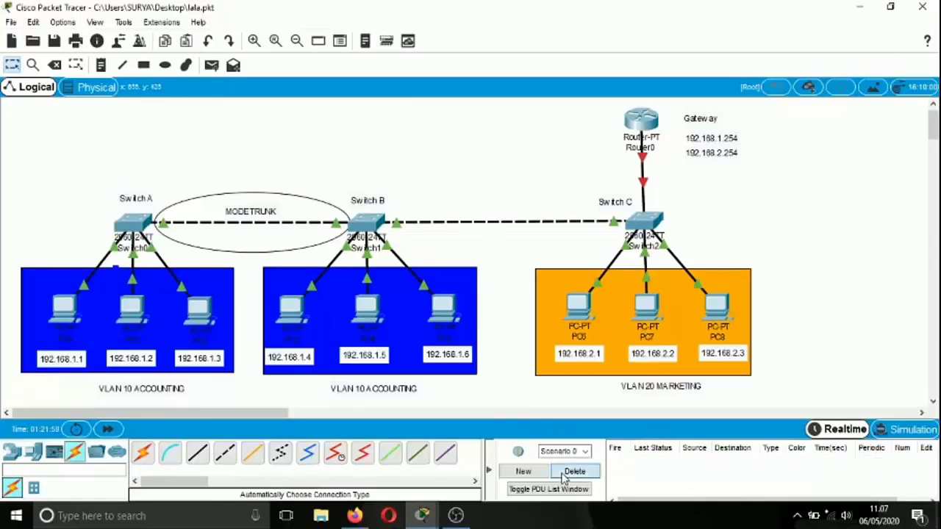
Send a simple PDU from PC 192.168.1.2 to PC 192.168.1.5 and clear the test scenario
left_click(211, 64)
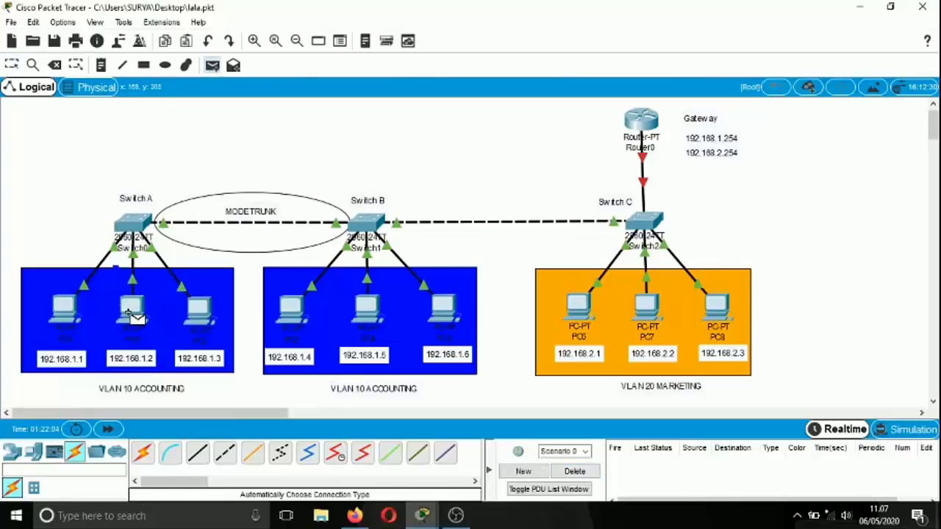
left_click(136, 314)
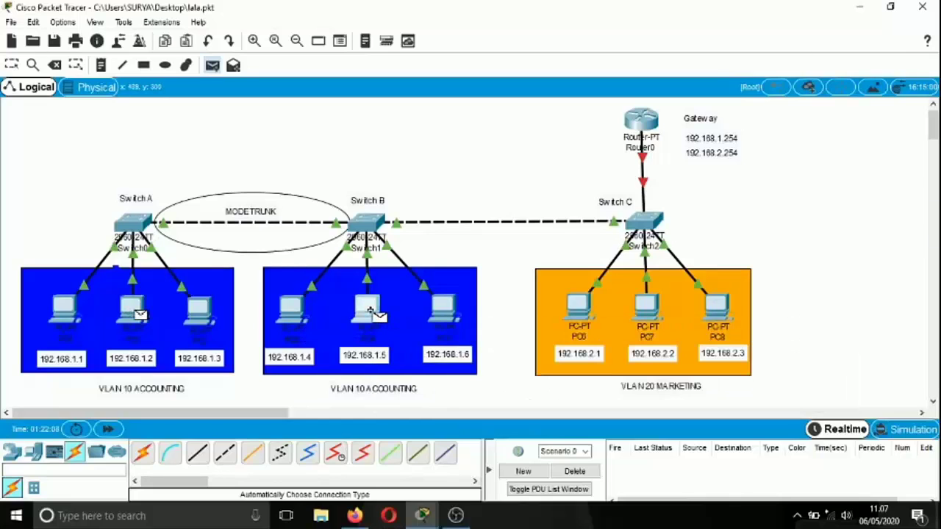
left_click(370, 312)
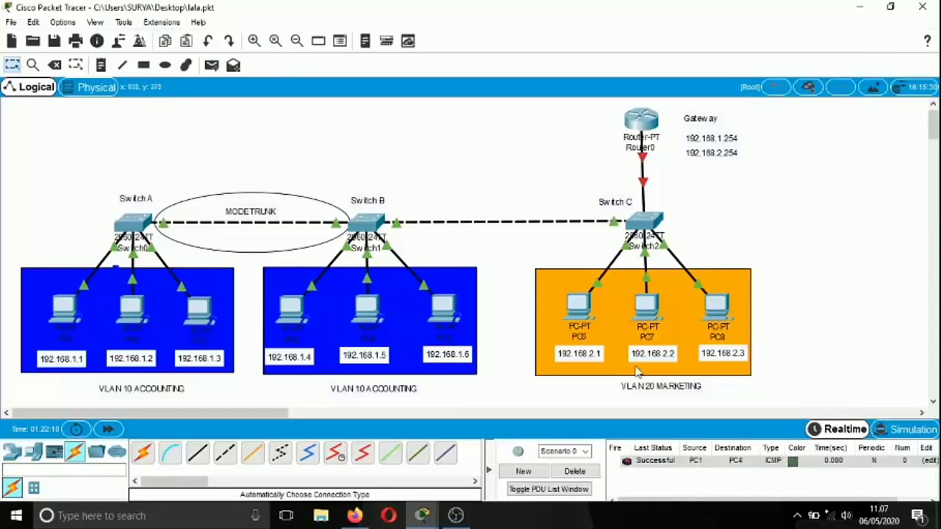
left_click(575, 472)
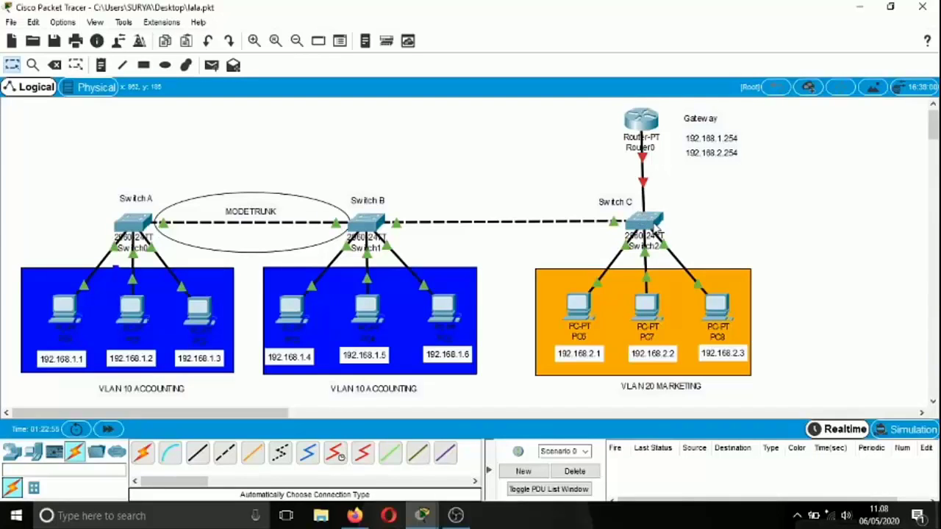
Open Switch C's command line and enter global configuration mode with en and conf t
left_click(655, 228)
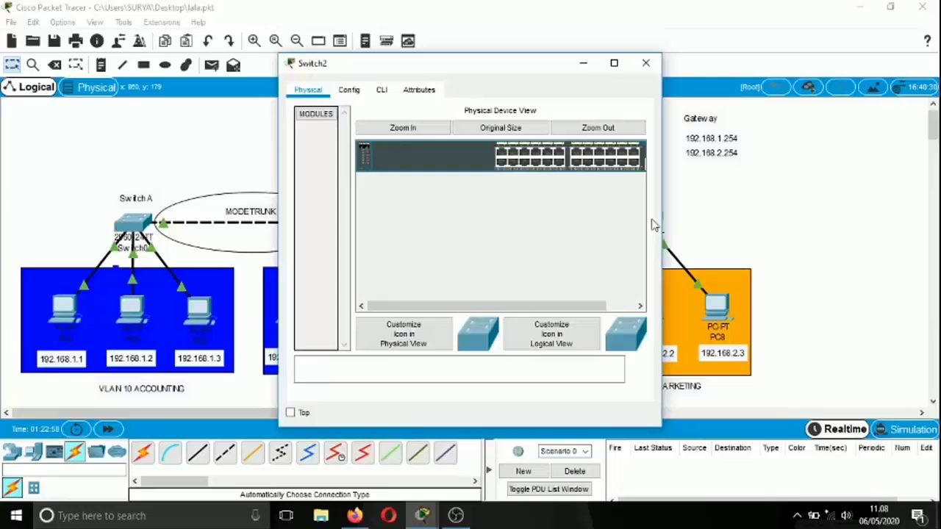
left_click(382, 89)
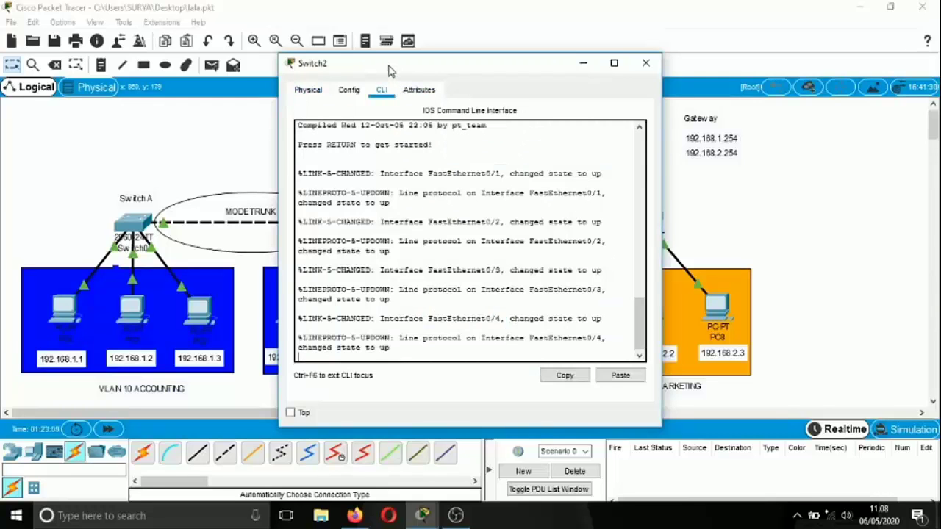
left_click_drag(390, 69, 250, 73)
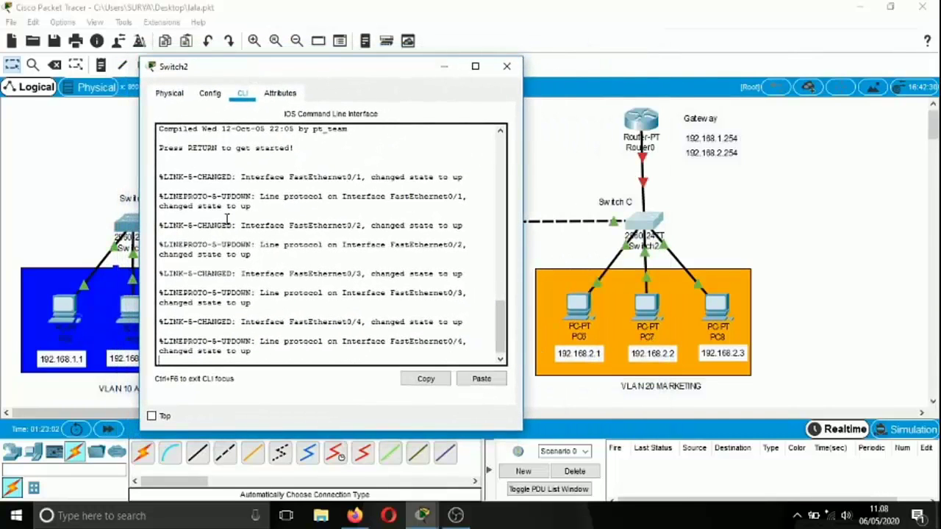
key("Return")
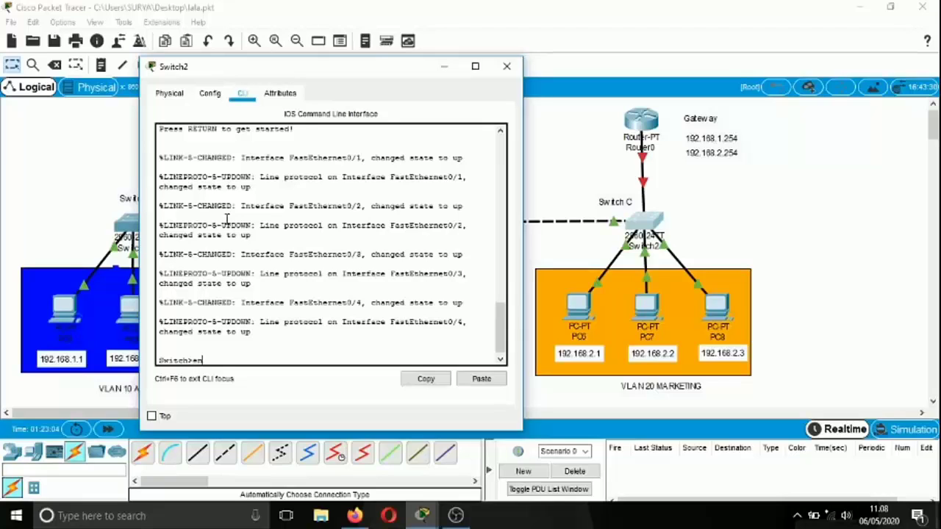
type("en")
key("Return")
type("conf")
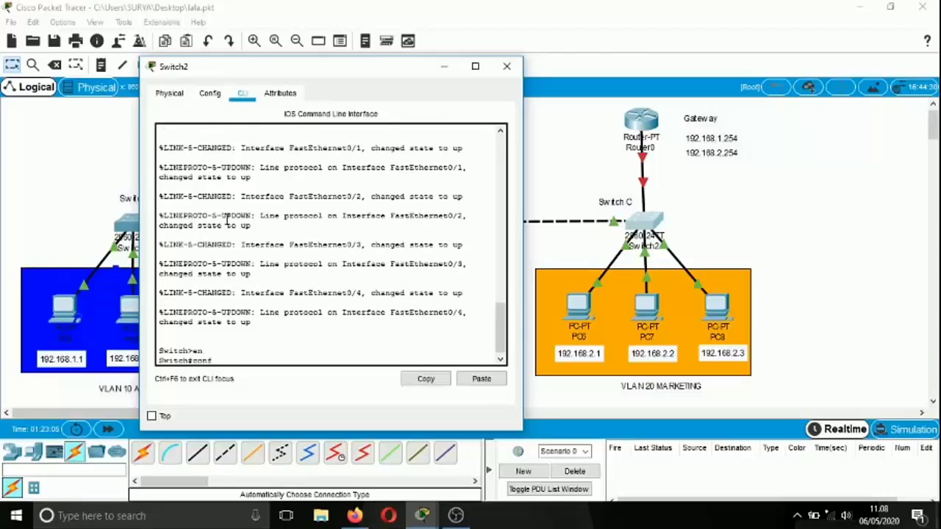
type(" t")
key("Return")
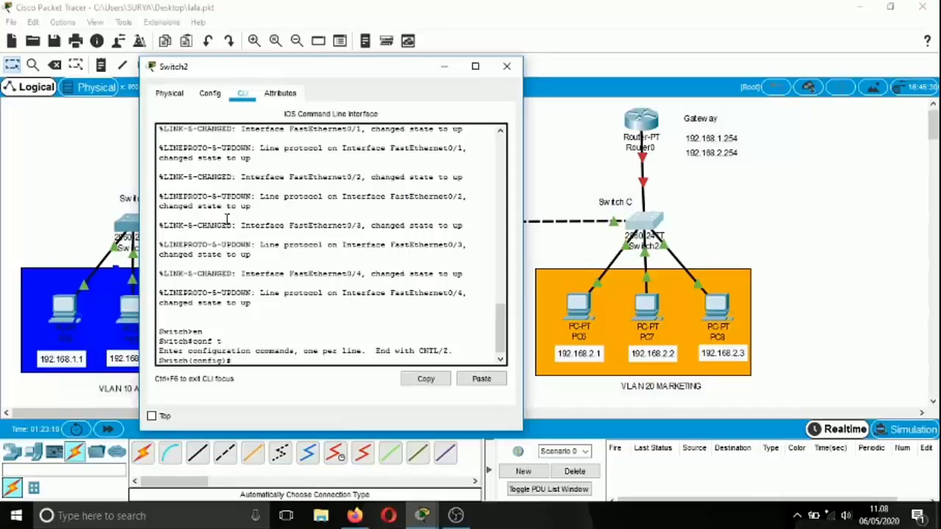
type("interfa")
type("ce fa0/1")
key("Return")
type("switch")
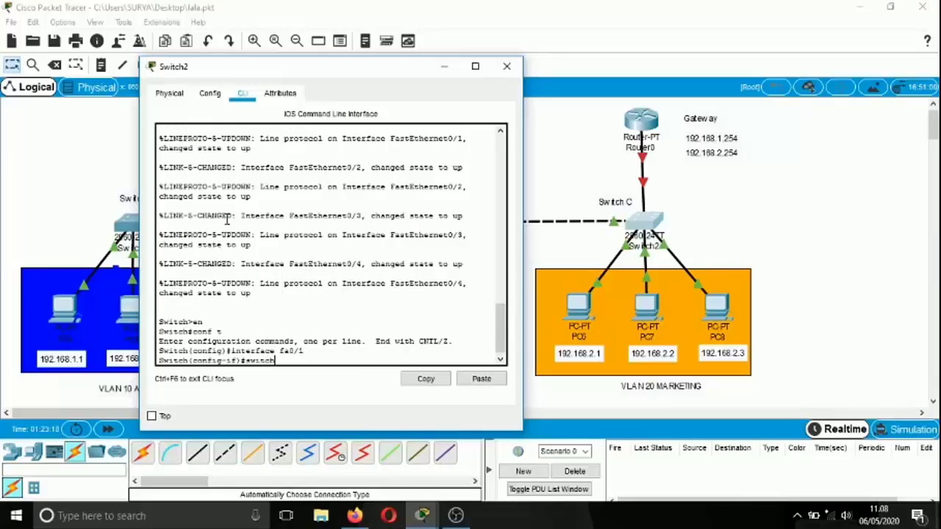
key("BackSpace")
key("BackSpace")
key("BackSpace")
key("BackSpace")
key("Return")
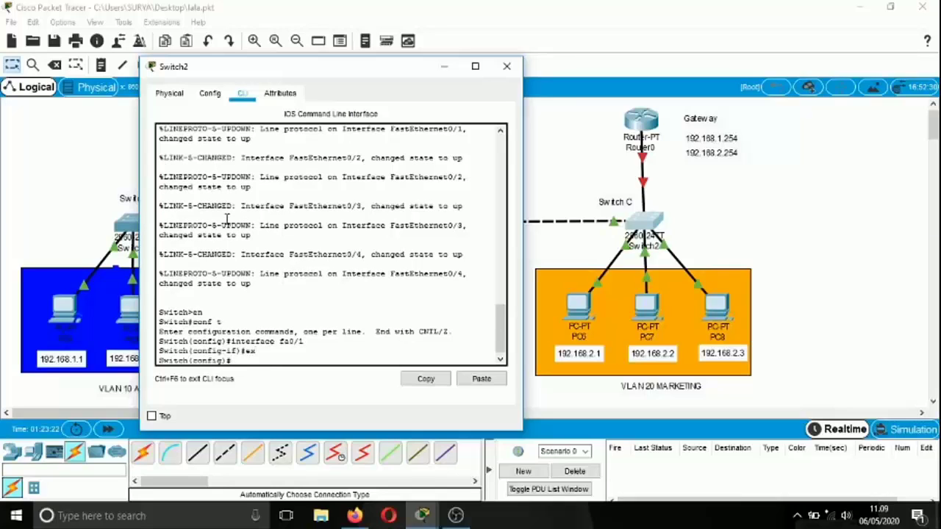
type("ex")
key("Return")
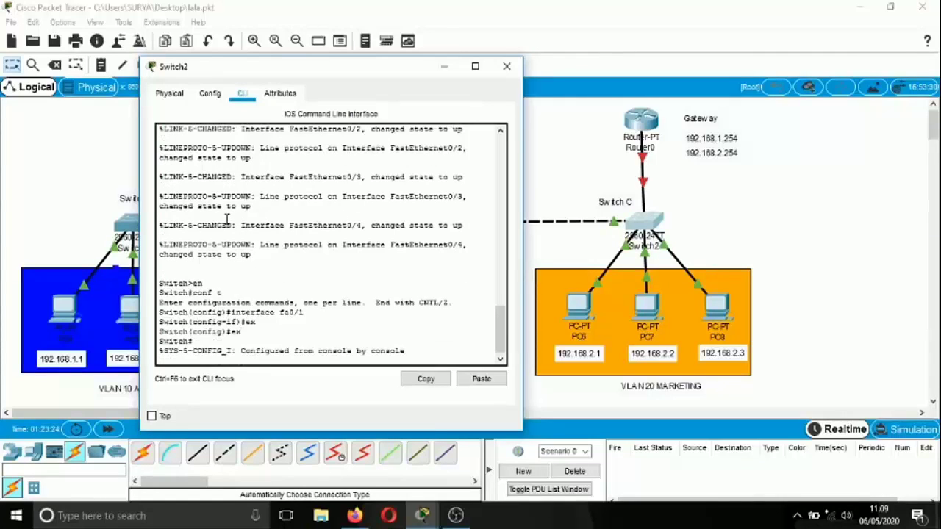
key("Return")
key("Return")
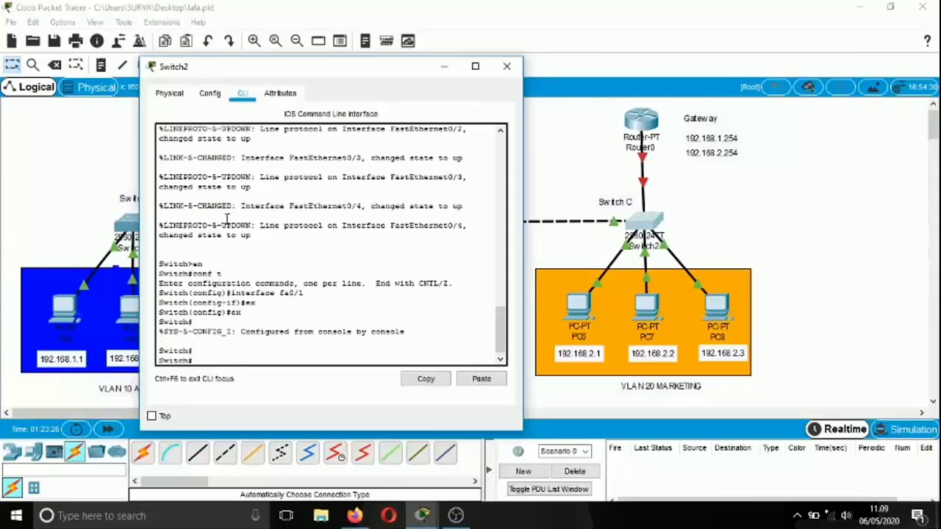
Create VLAN 20 named marketing on Switch C and exit back to privileged mode
type("conf t")
key("Return")
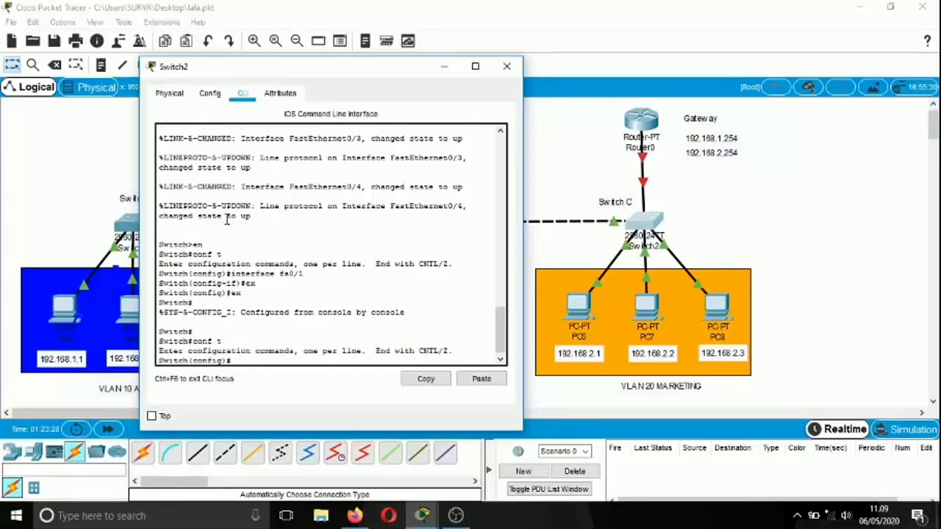
type("vlan 20")
key("Return")
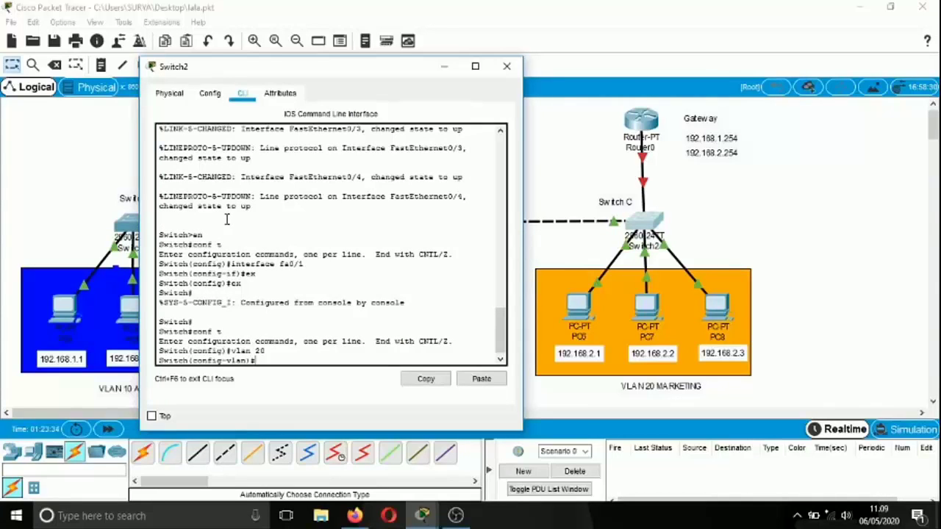
type("name marketing")
key("Return")
key("Return")
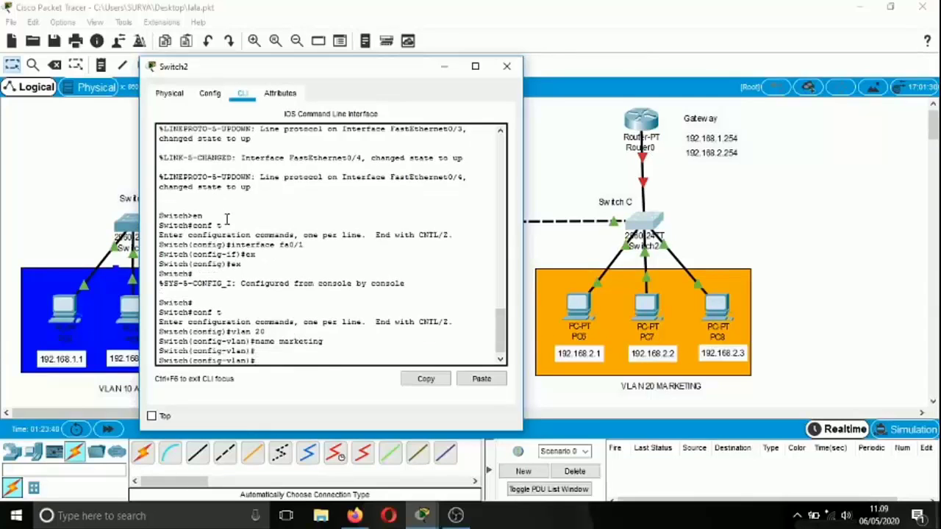
type("ex")
key("Return")
type("e")
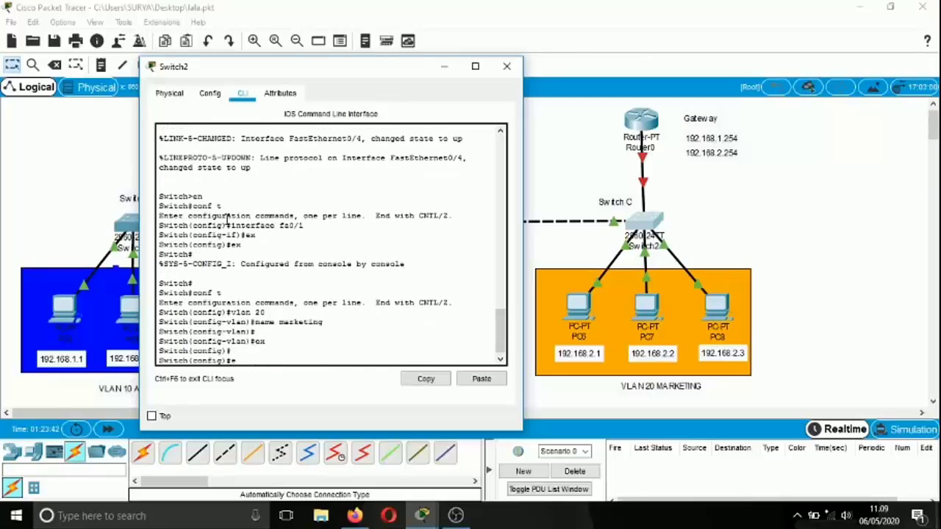
type("x")
key("Return")
key("Return")
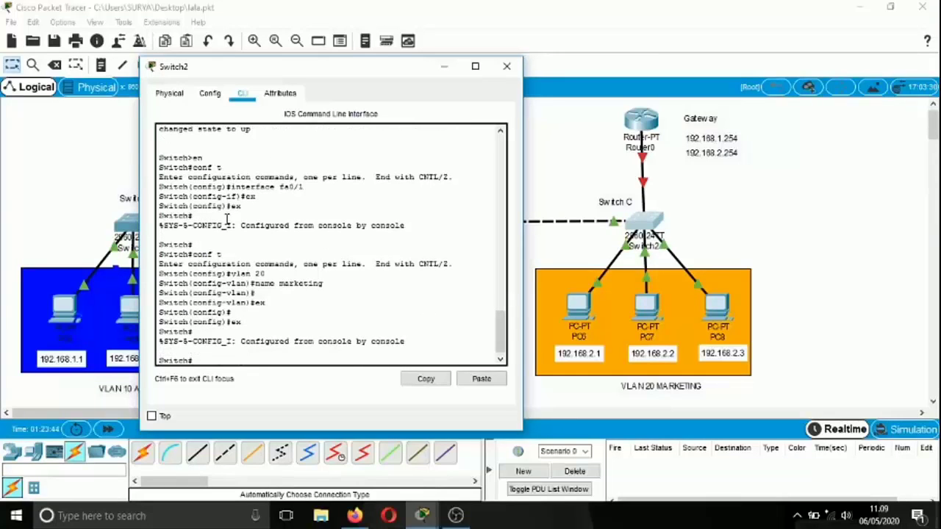
Display Switch C's VLAN table with show vlan to check the marketing VLAN, and quit the listing
type("show vlan")
key("Return")
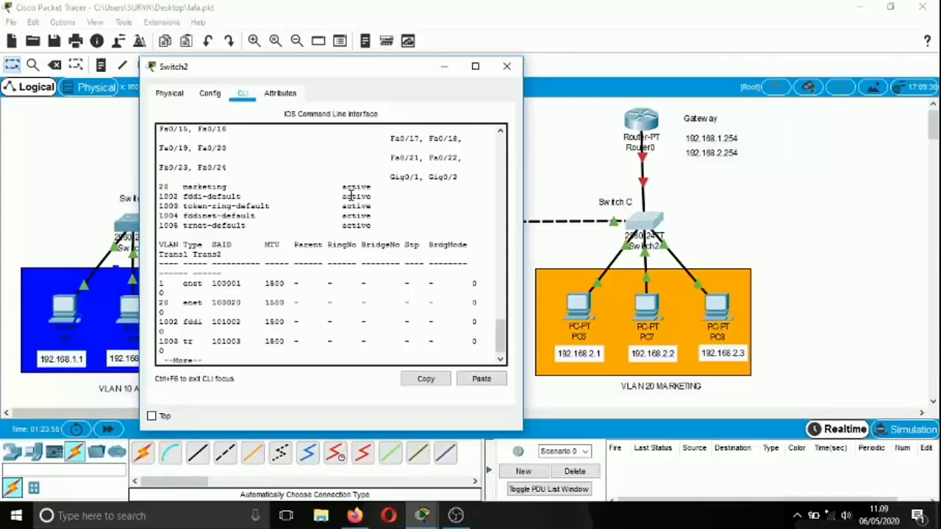
key("q")
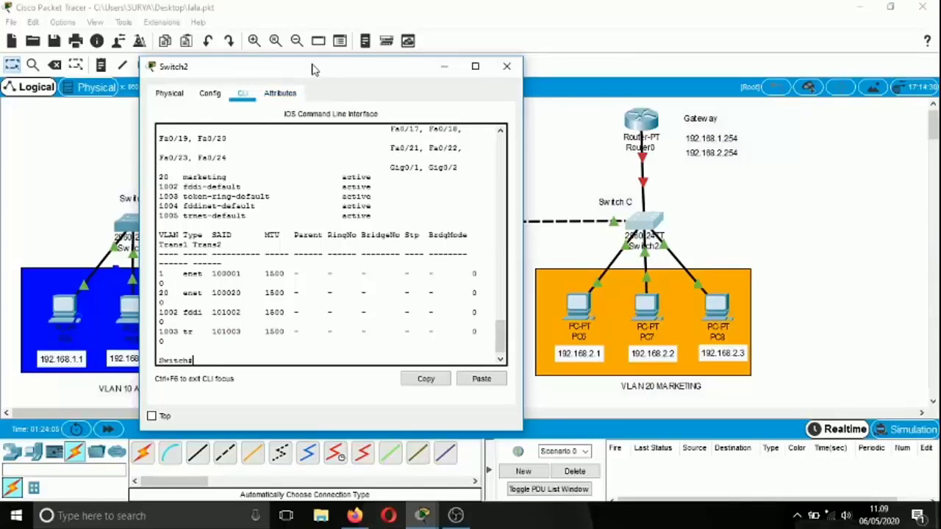
Set Switch C's interface fa0/1 to access mode with switchport mode access
type("conf t")
key("Return")
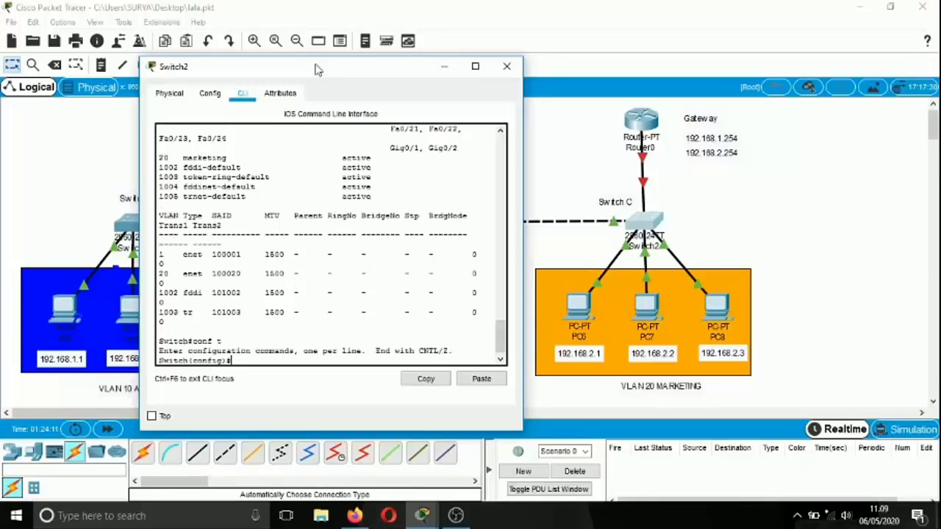
type("inter")
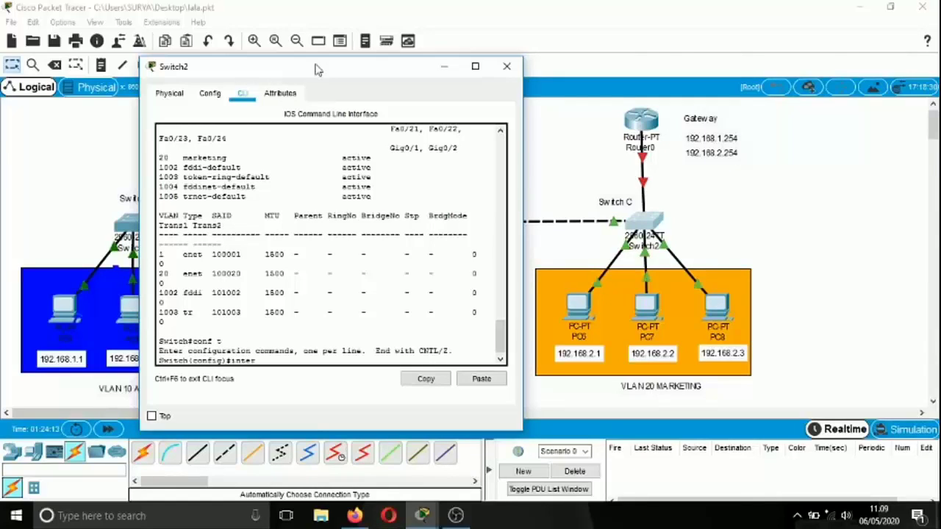
type("face fa0/1")
key("Return")
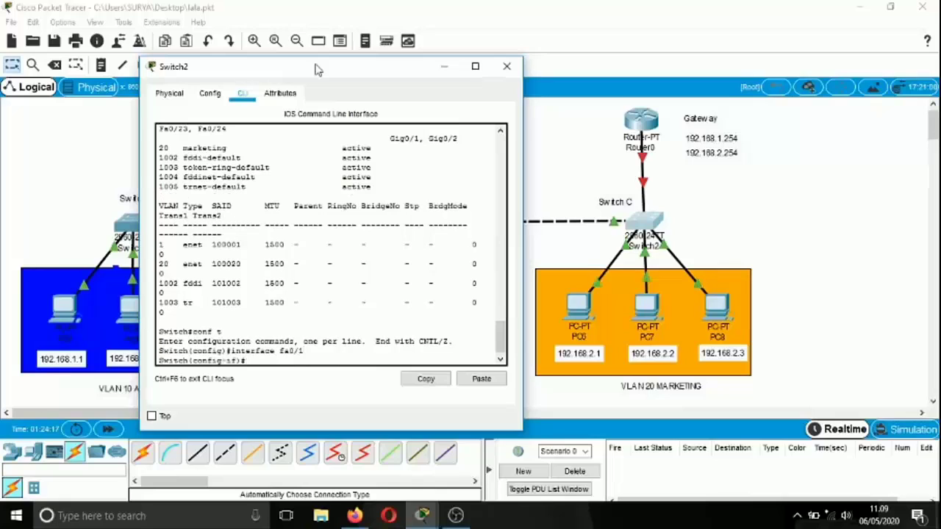
type("switchport mode a")
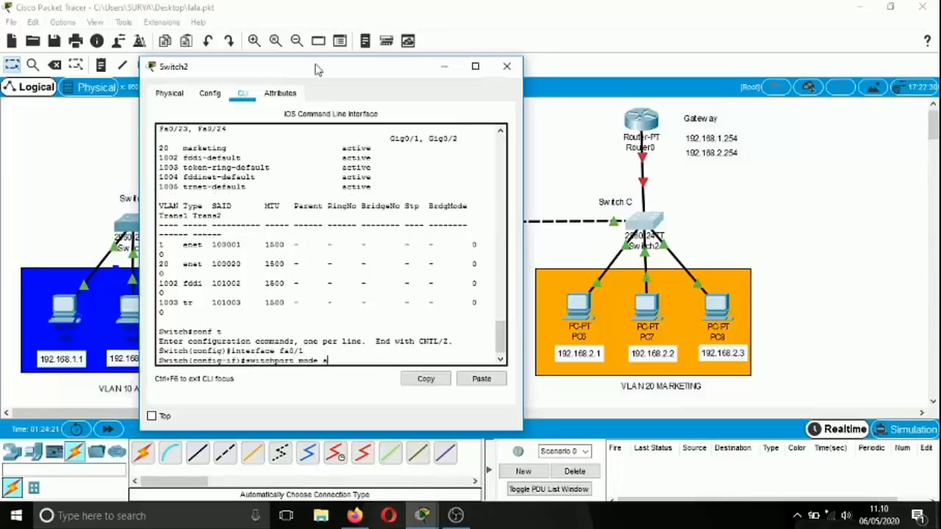
type("ccess vlan")
key("BackSpace")
key("BackSpace")
key("BackSpace")
key("BackSpace")
key("BackSpace")
key("Return")
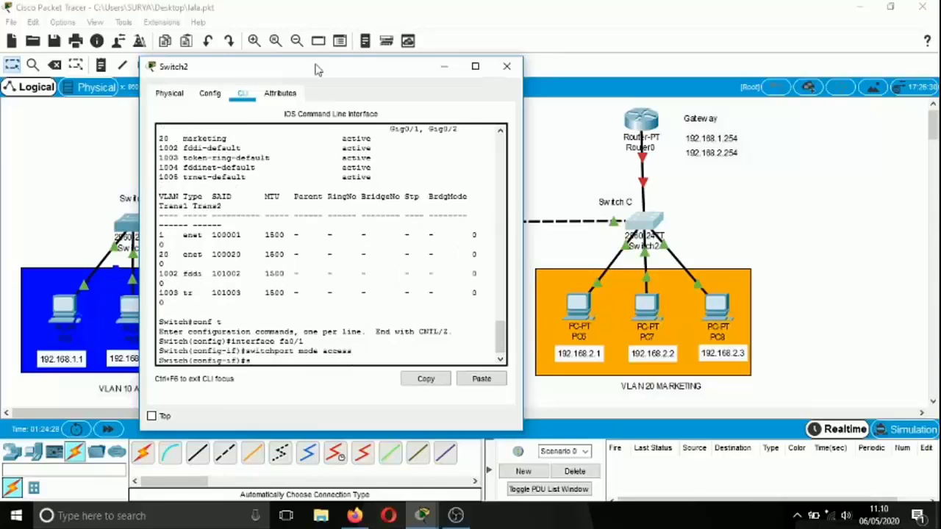
Assign Switch C's interface fa0/1 to VLAN 20 with switchport access vlan 20, correcting the misspelled command
type("switchport access vlan 20")
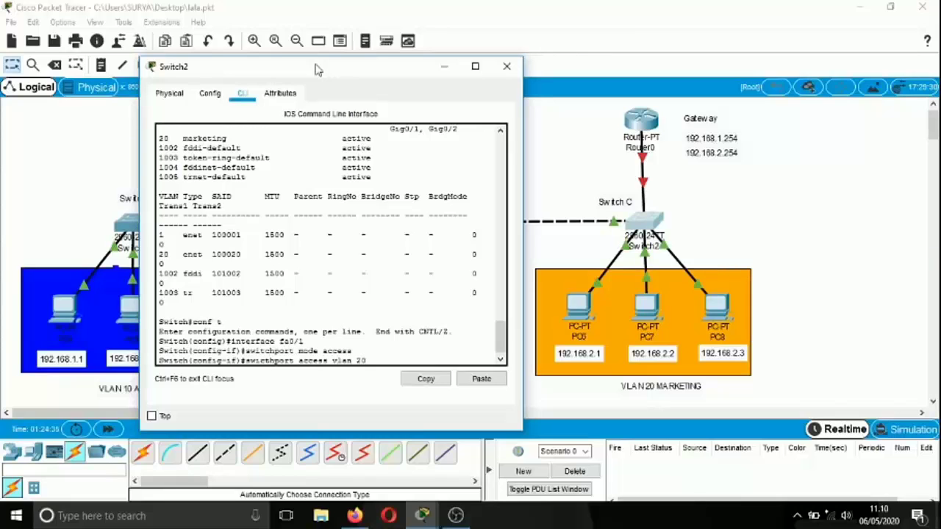
key("Return")
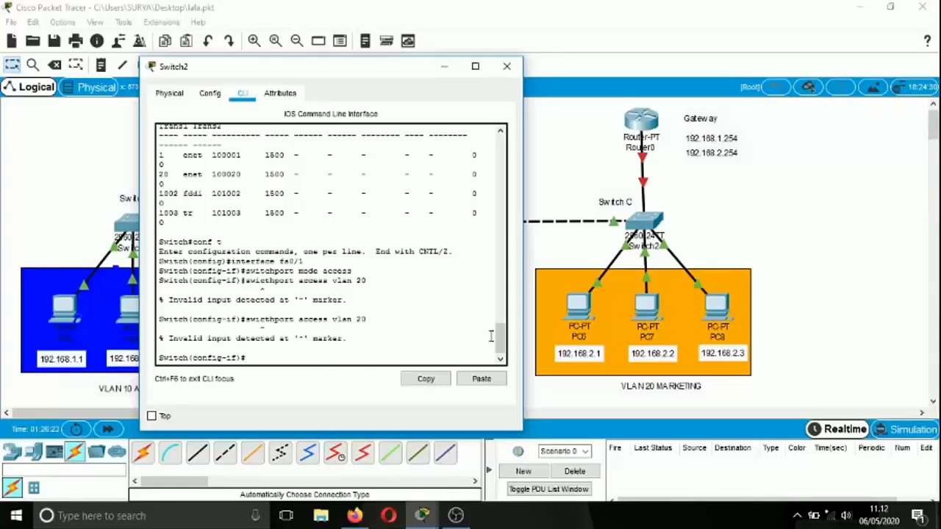
key("Up")
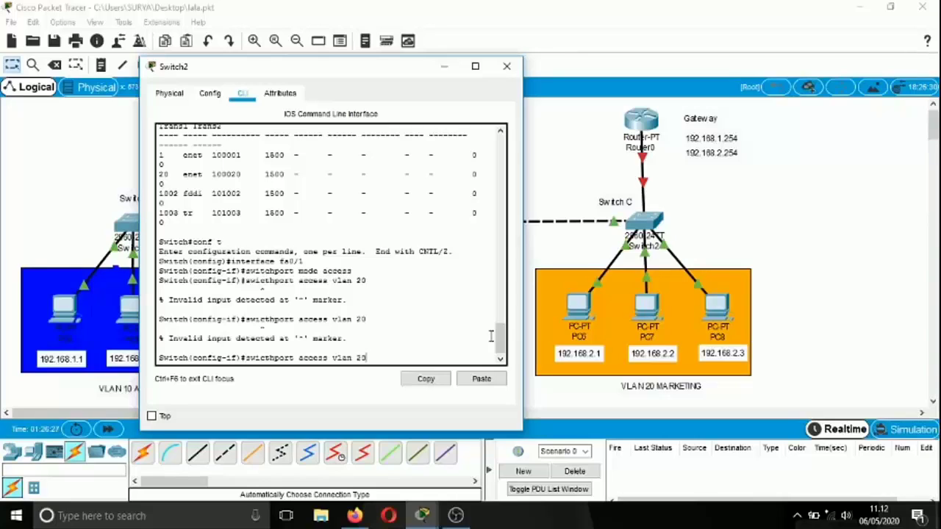
key("BackSpace")
key("BackSpace")
key("BackSpace")
key("BackSpace")
key("BackSpace")
key("BackSpace")
key("BackSpace")
key("BackSpace")
key("BackSpace")
key("BackSpace")
key("BackSpace")
key("BackSpace")
key("BackSpace")
key("BackSpace")
key("BackSpace")
key("BackSpace")
key("BackSpace")
key("BackSpace")
key("BackSpace")
key("BackSpace")
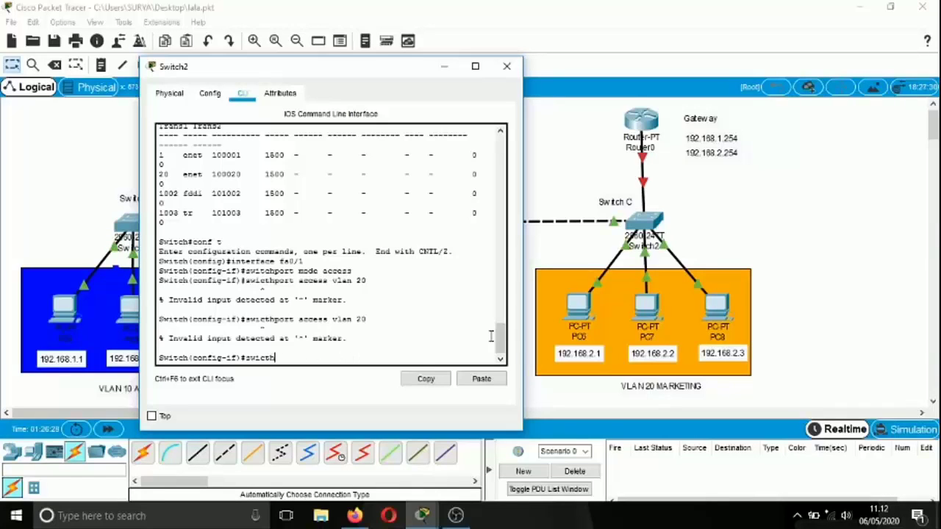
key("BackSpace")
type("tchport access vlan 20")
key("Return")
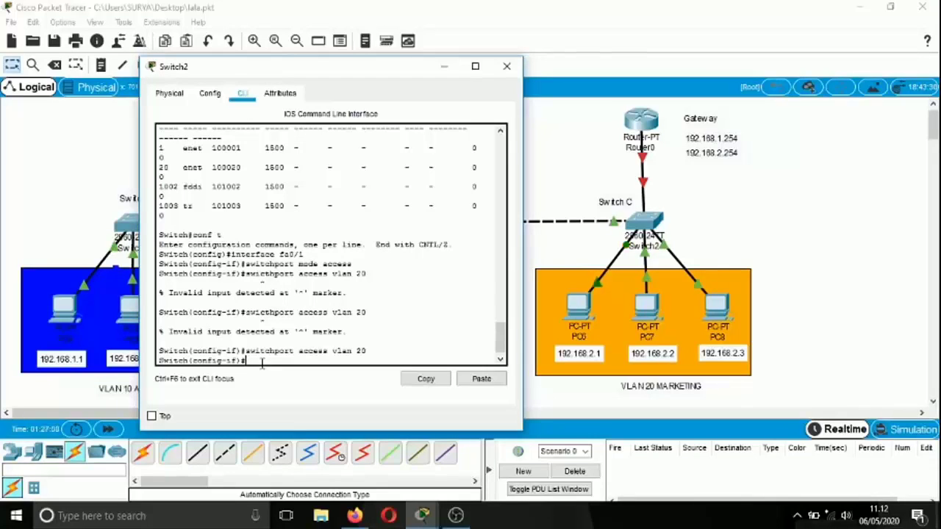
Leave the fa0/1 configuration and set Switch C's interface fa0/2 to access mode with switchport mode access
type("ex")
key("Return")
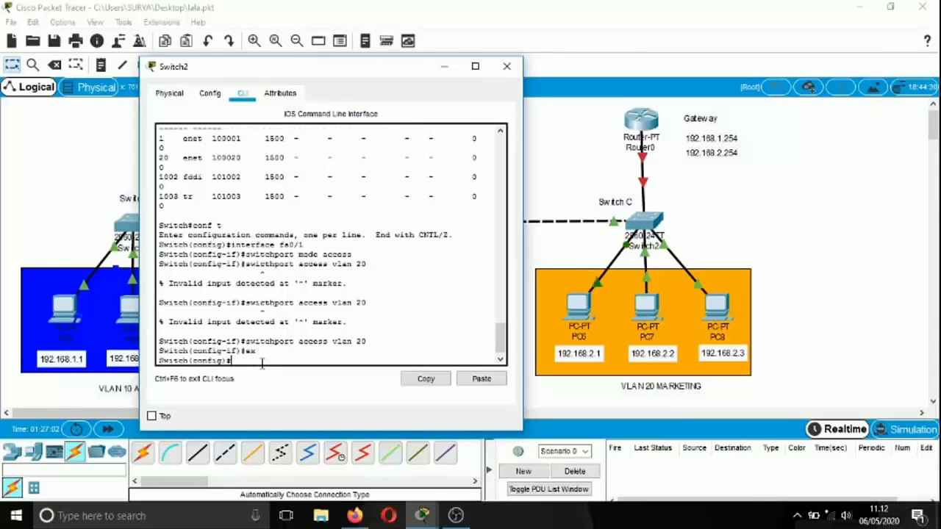
key("Return")
type("i")
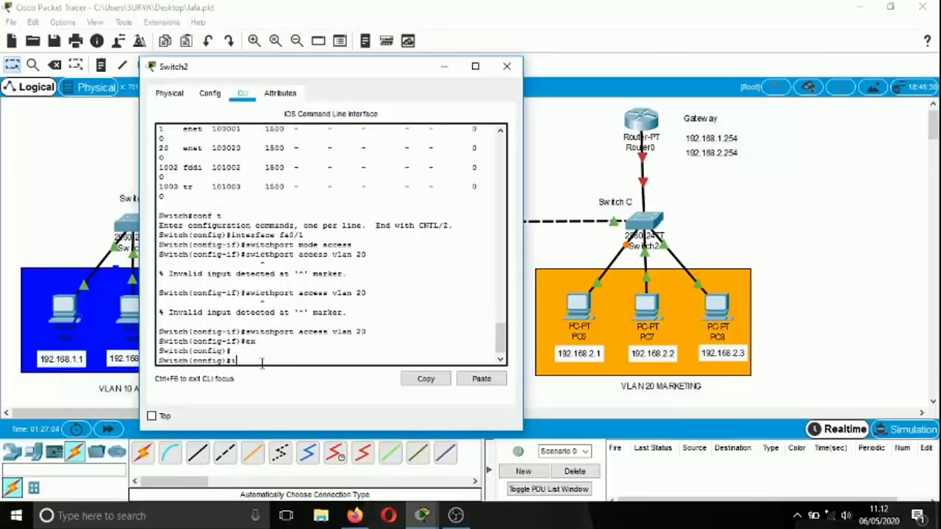
type("nterface fa0/2")
key("Return")
type("sw")
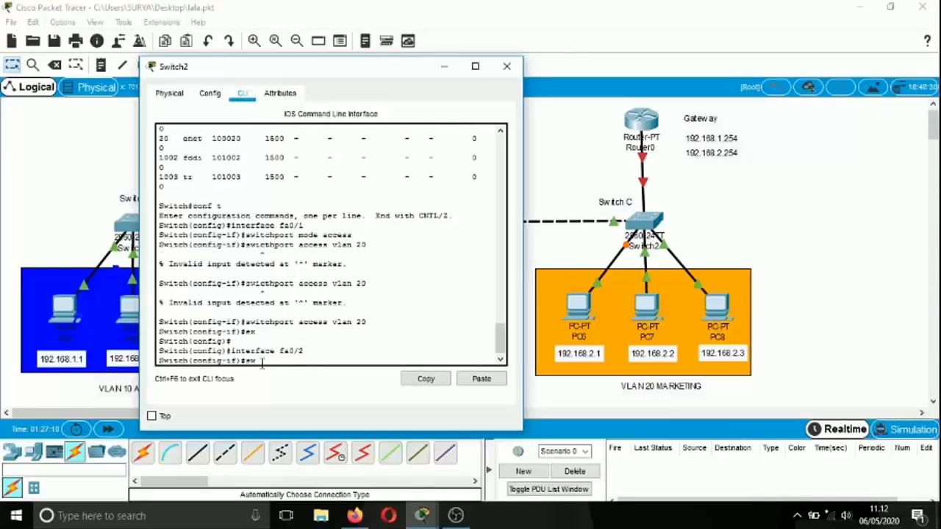
type("itchport mode access")
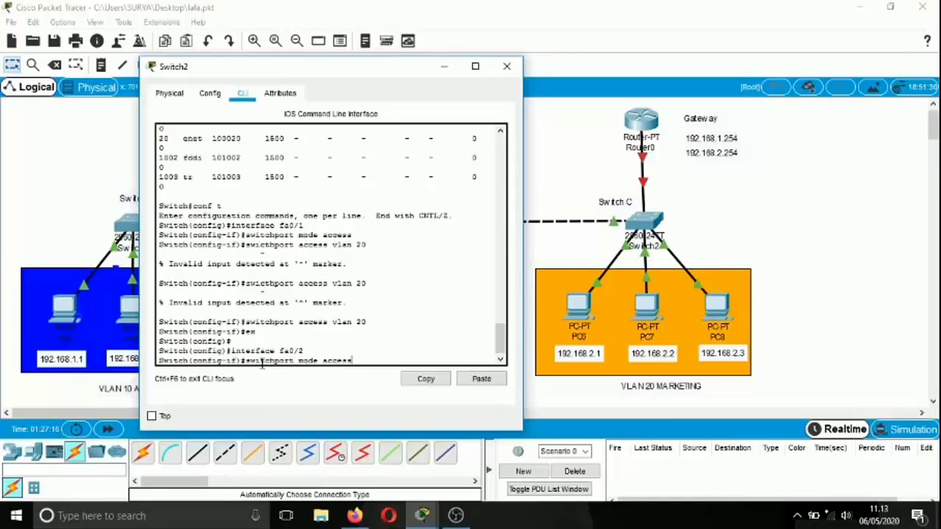
key("Return")
Assign Switch C's interface fa0/2 to VLAN 20 with switchport access vlan 20, and return to global configuration mode
type("swi")
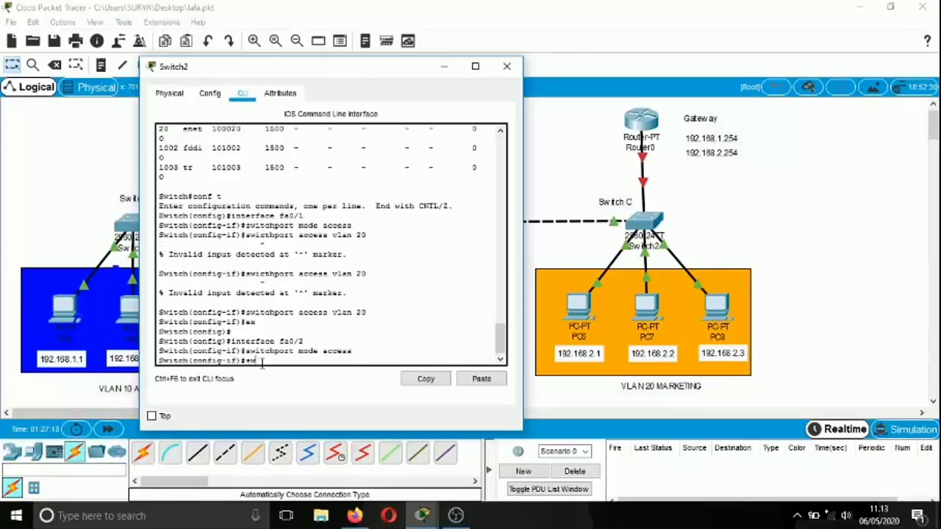
type("tchport access vlan 20")
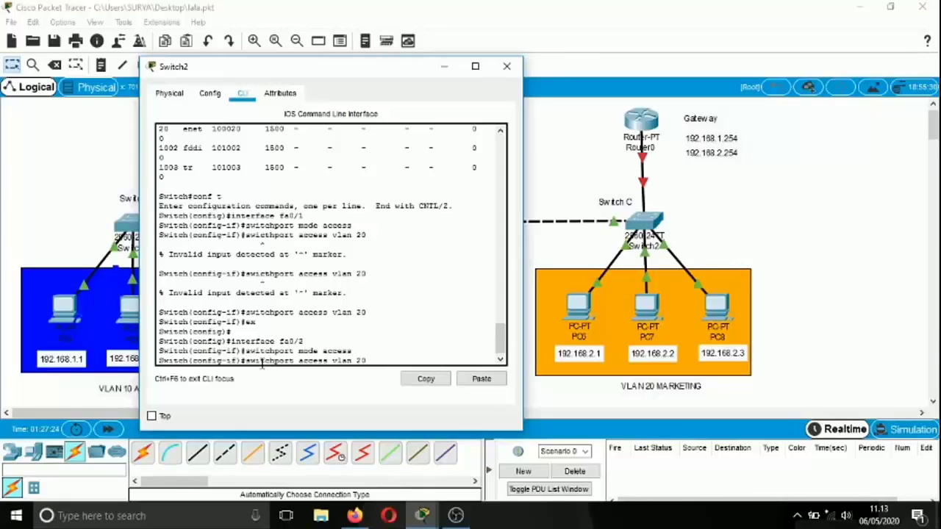
key("Return")
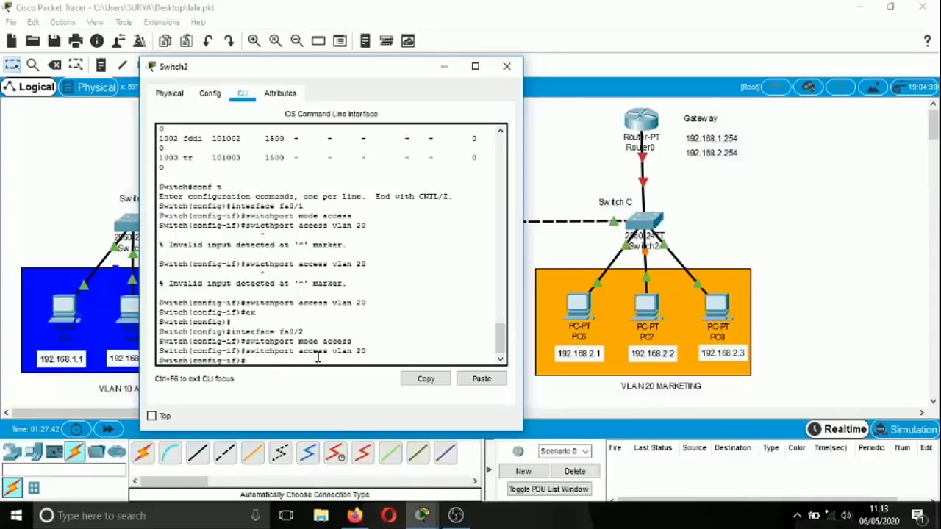
type("ex")
key("Return")
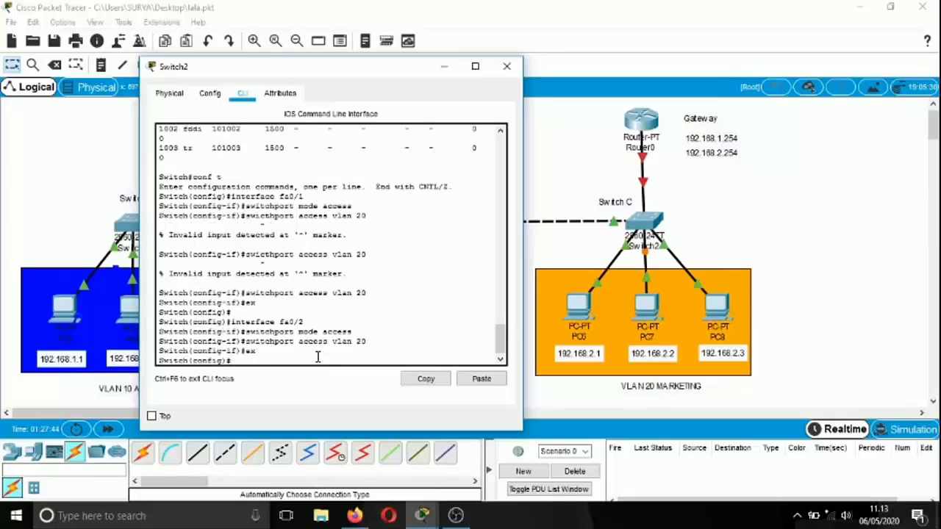
key("Return")
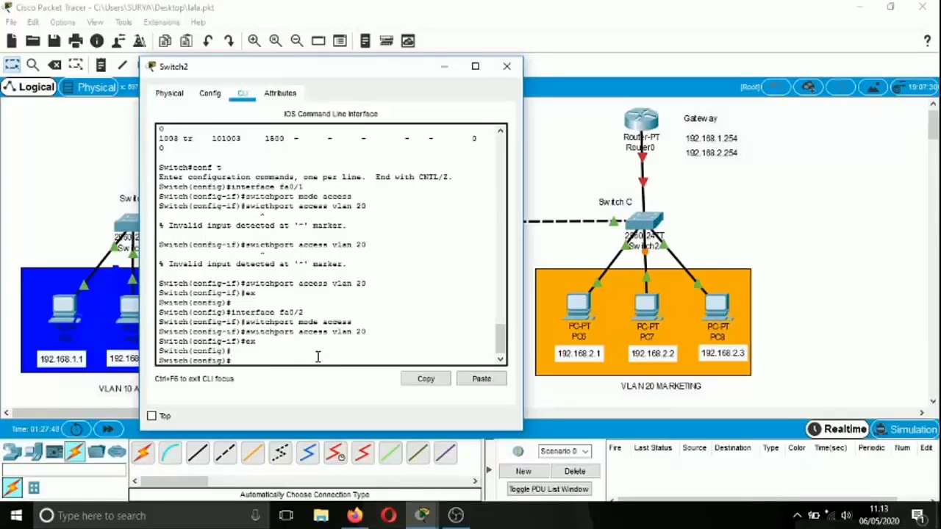
Configure Switch C's interface fa0/3 as an access port in VLAN 20 and close the switch's window
type("interface fa0/3")
key("Return")
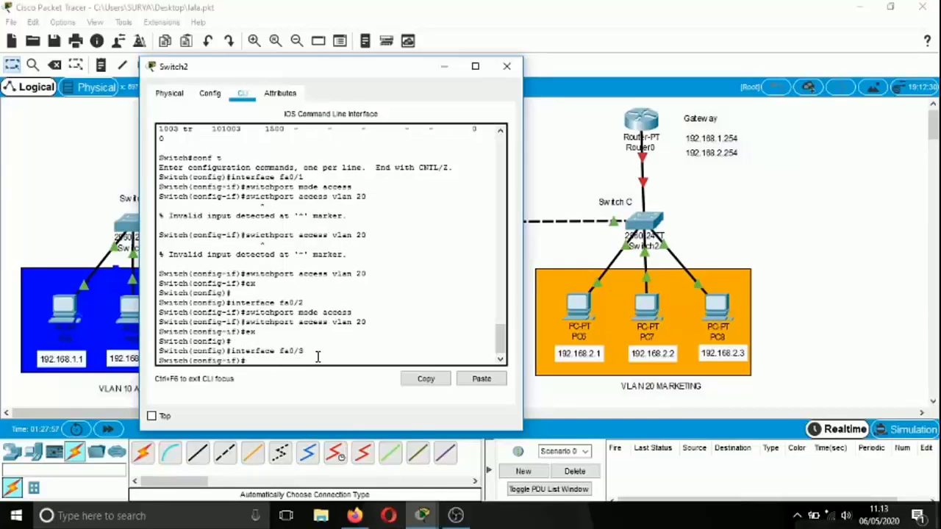
type("switchport mode access")
key("Return")
type("switch")
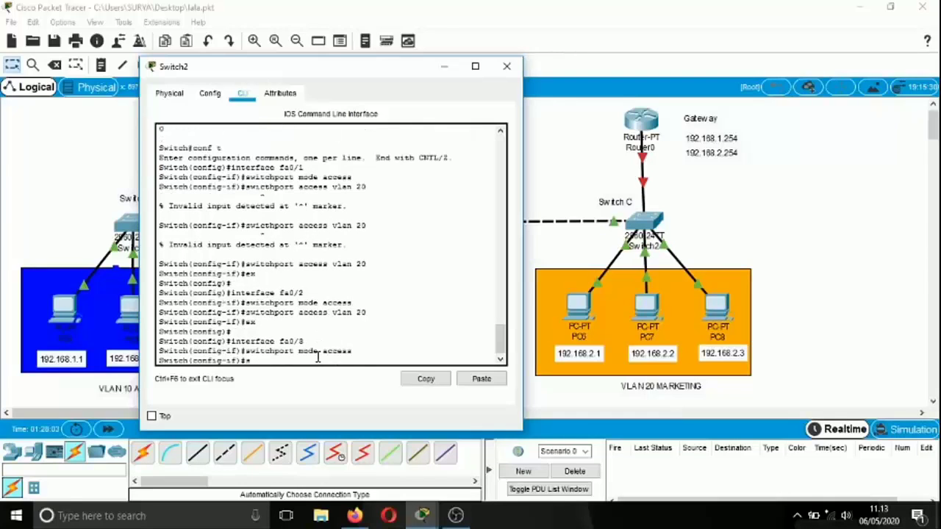
type("port access vlan 20")
key("Return")
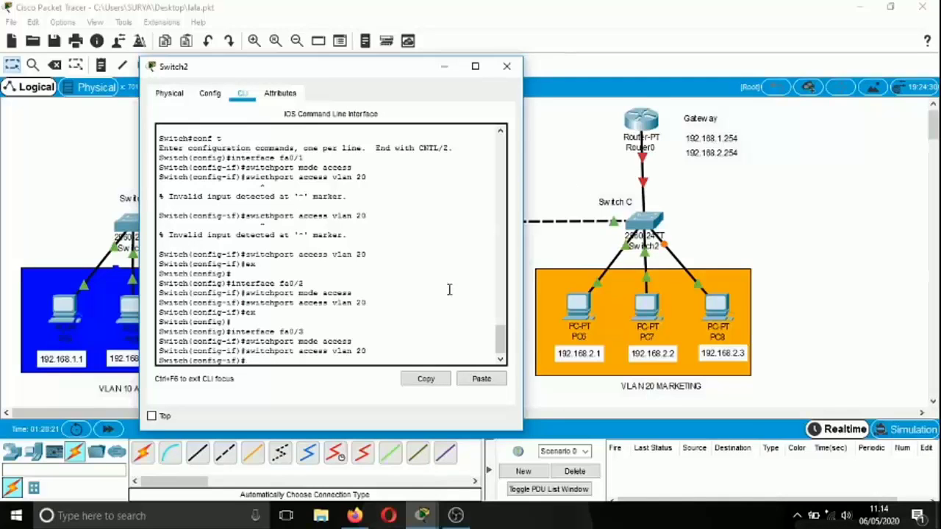
left_click(507, 66)
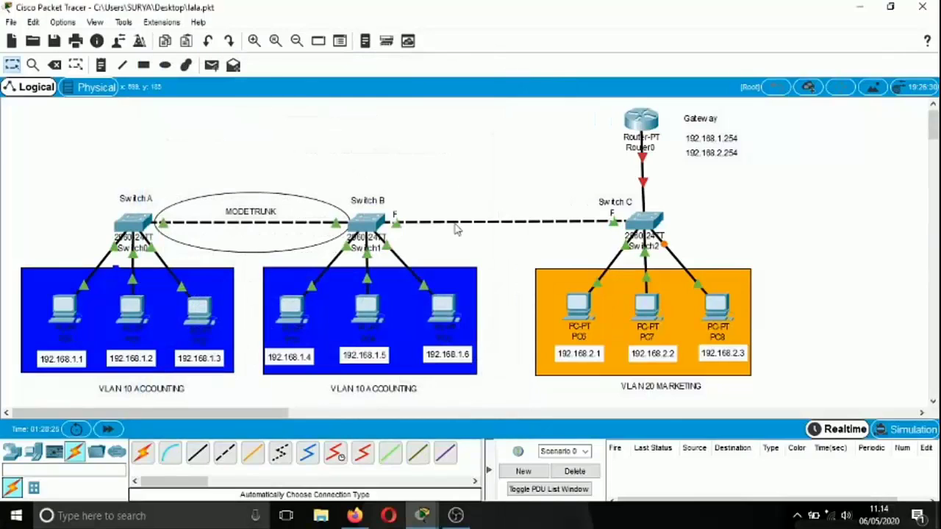
mouse_move(455, 230)
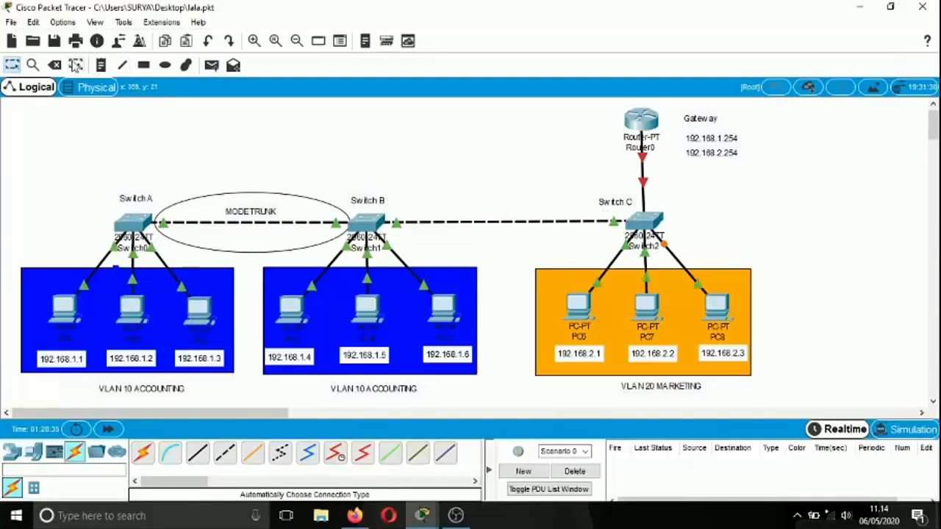
left_click(165, 66)
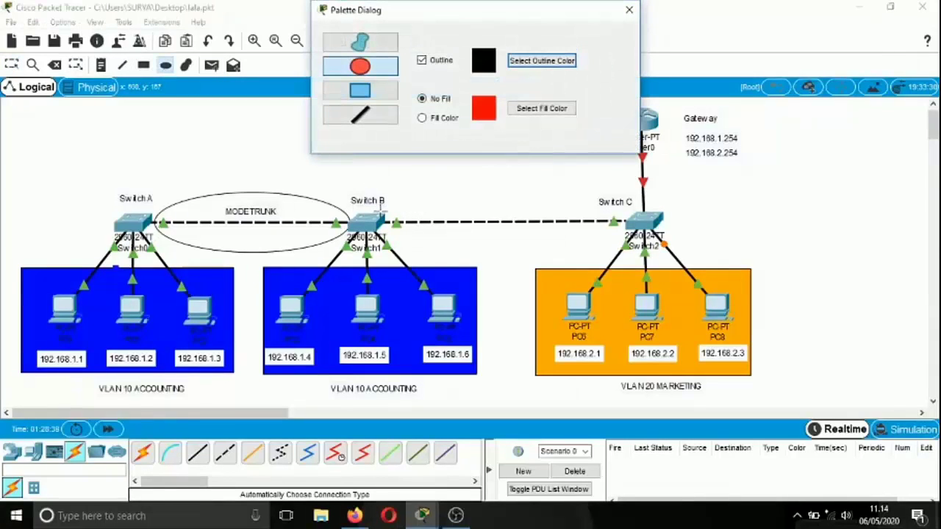
left_click_drag(380, 210, 625, 244)
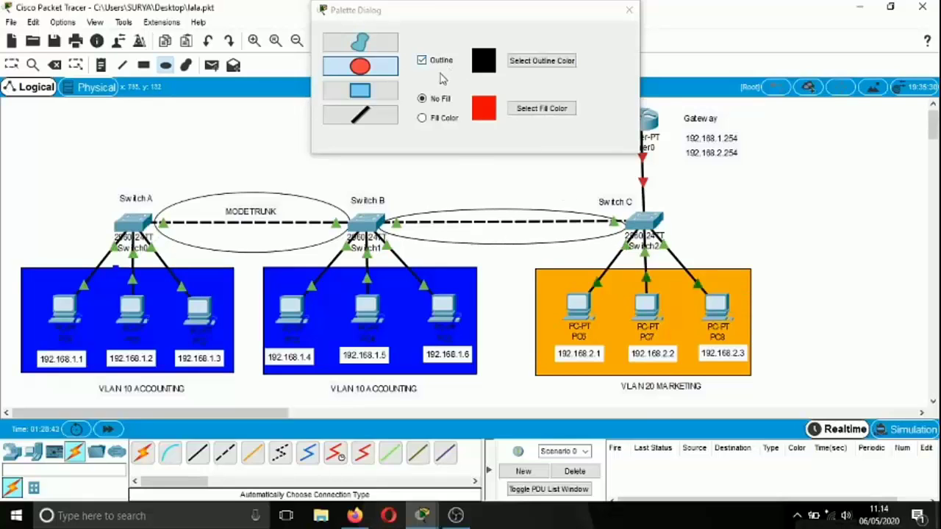
left_click(628, 9)
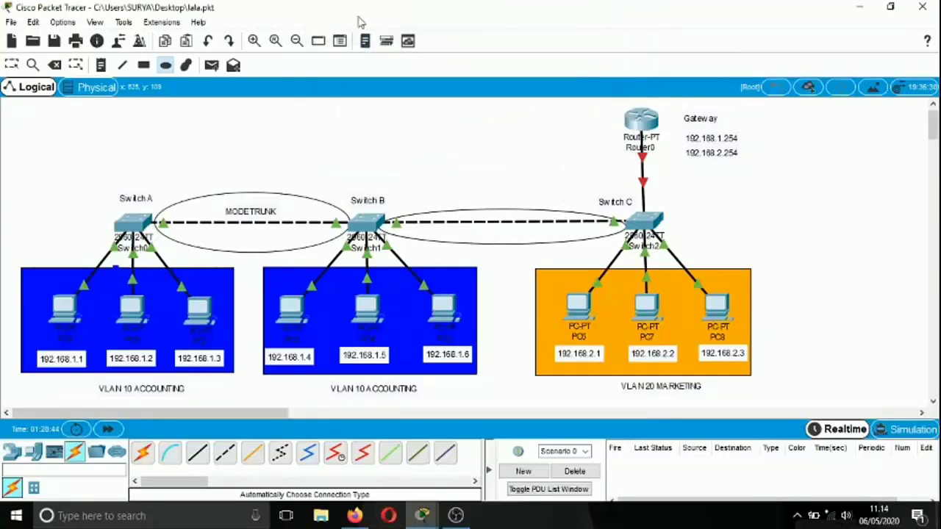
left_click(12, 65)
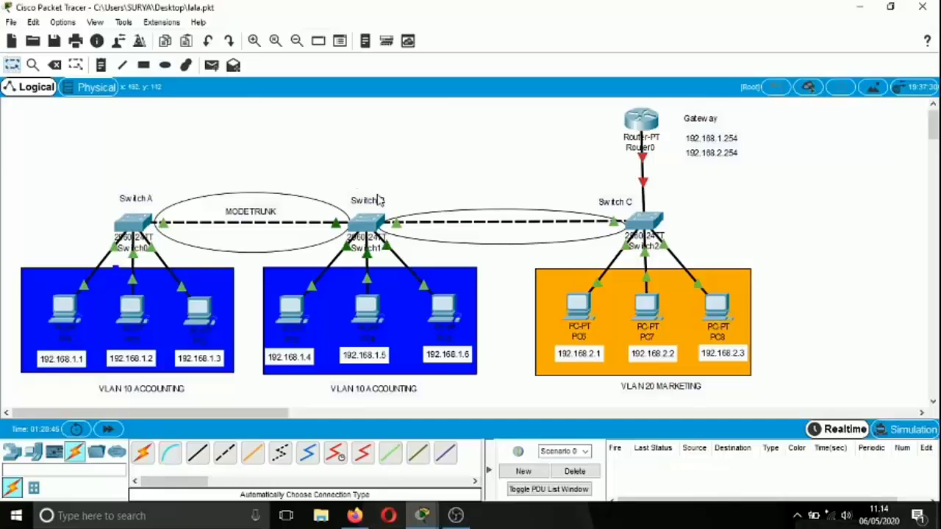
double_click(504, 215)
left_click(502, 211)
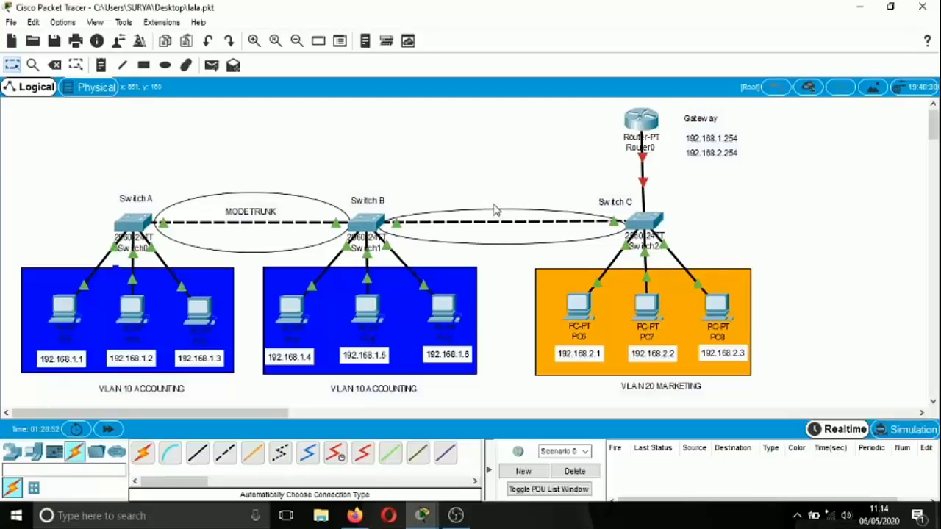
key("Delete")
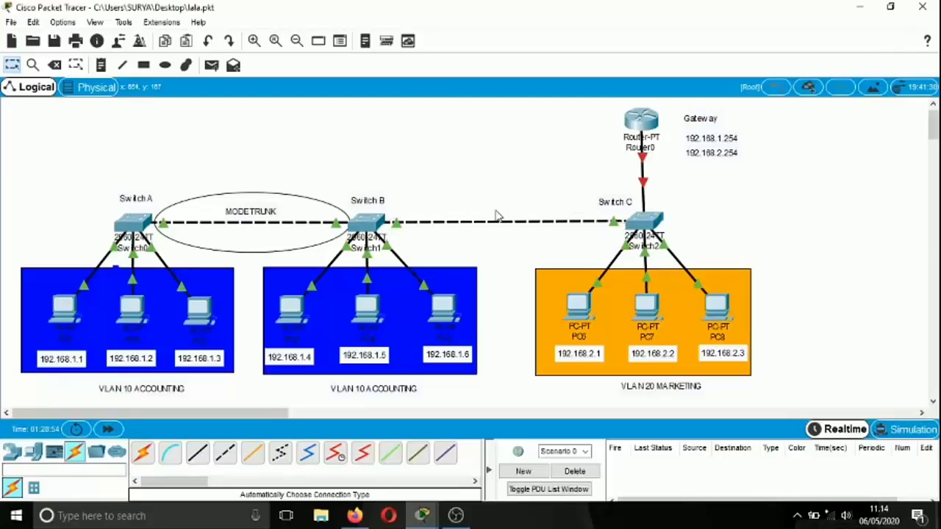
Draw an unfilled ellipse with a black outline around the link between Switch B and Switch C
left_click(165, 65)
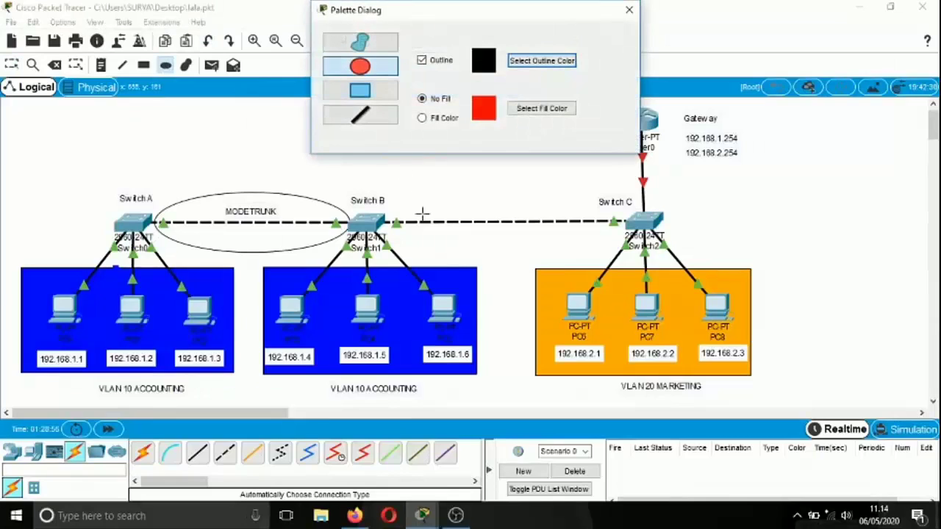
mouse_move(388, 203)
left_mouse_down()
mouse_move(491, 262)
mouse_move(626, 250)
left_mouse_up()
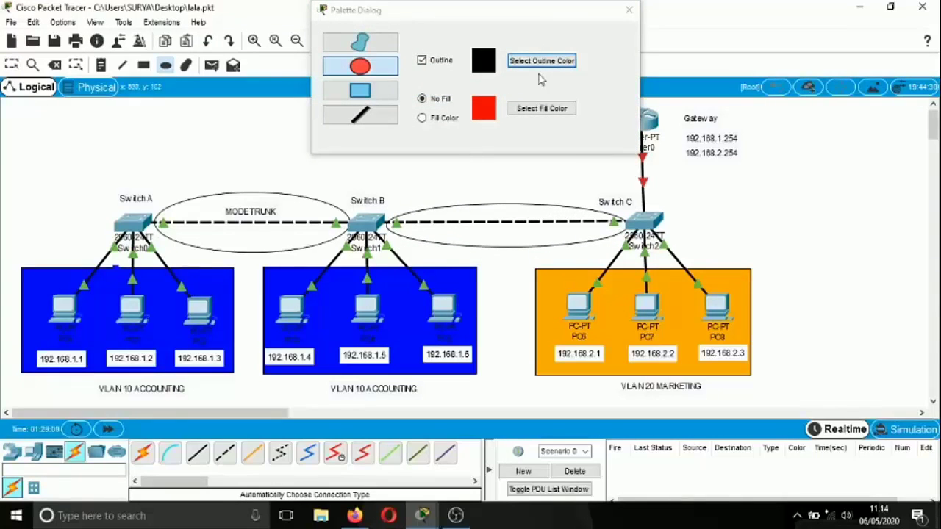
left_click(629, 10)
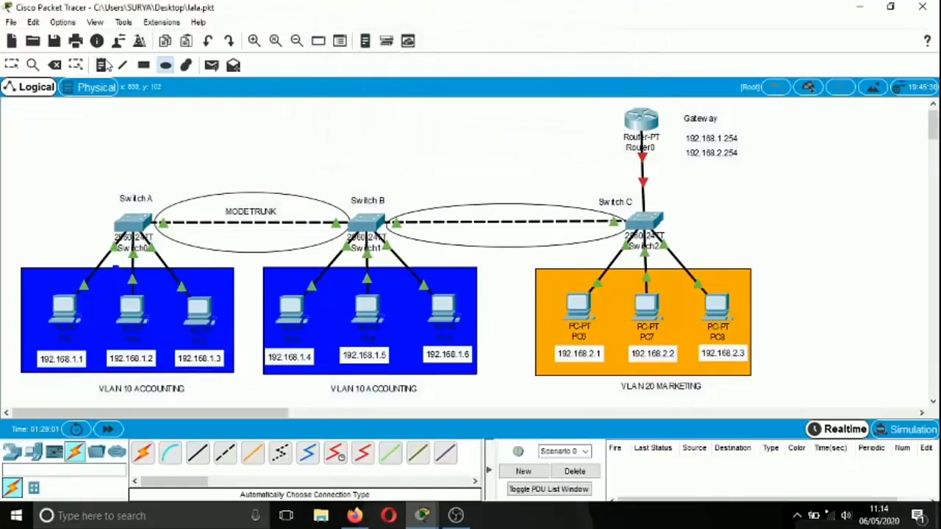
left_click(11, 64)
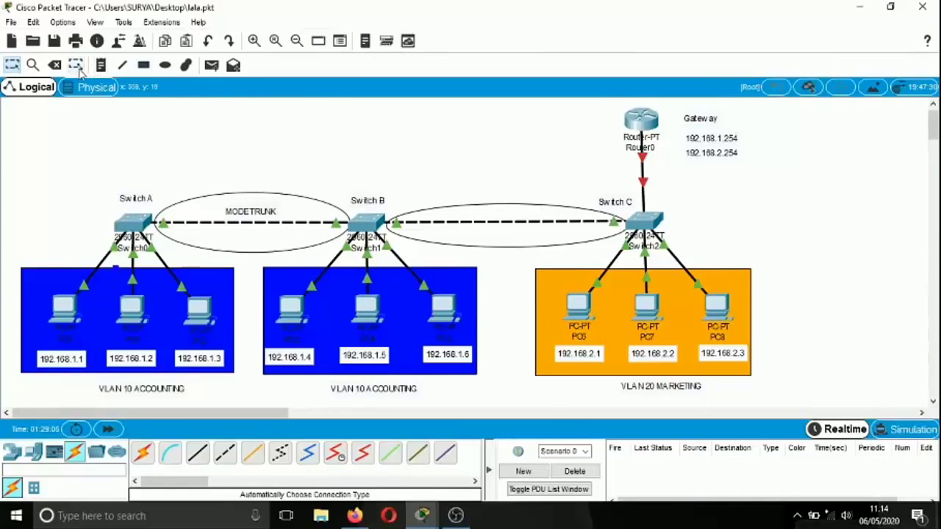
Add the note MODE TRUNK inside the ellipse between Switch B and Switch C, placed just above the link
left_click(102, 65)
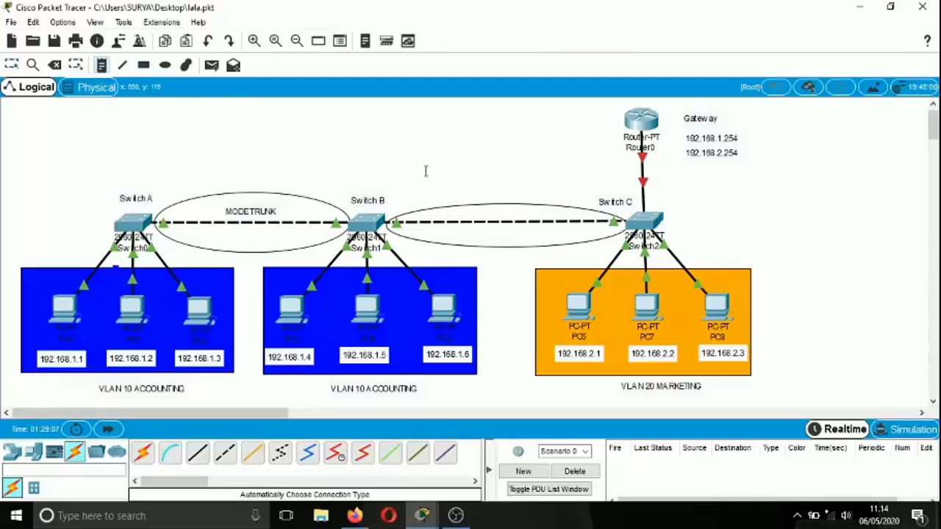
left_click(511, 212)
type("MODE")
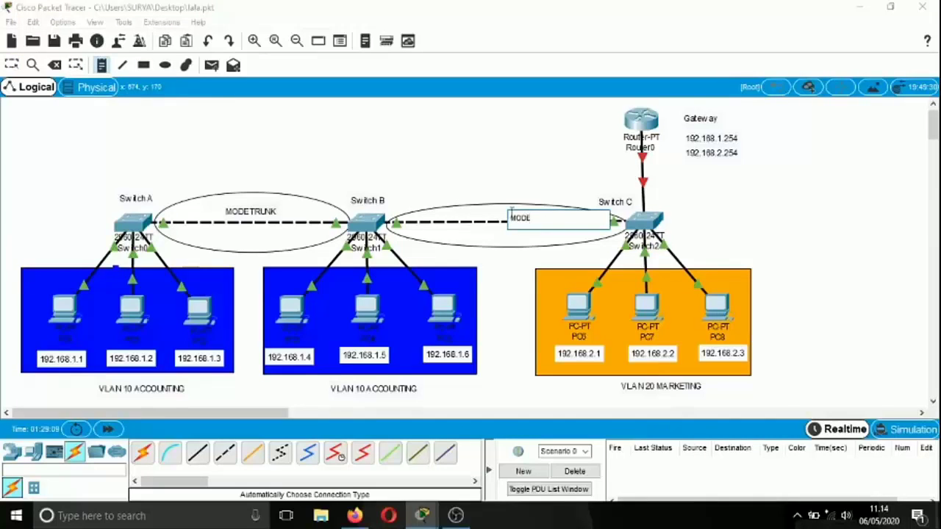
type(" TRUNK")
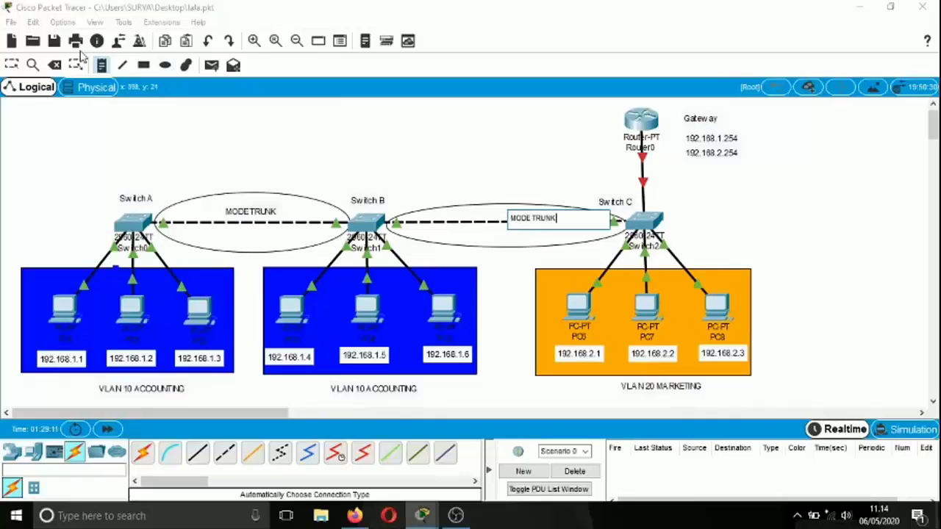
left_click(11, 65)
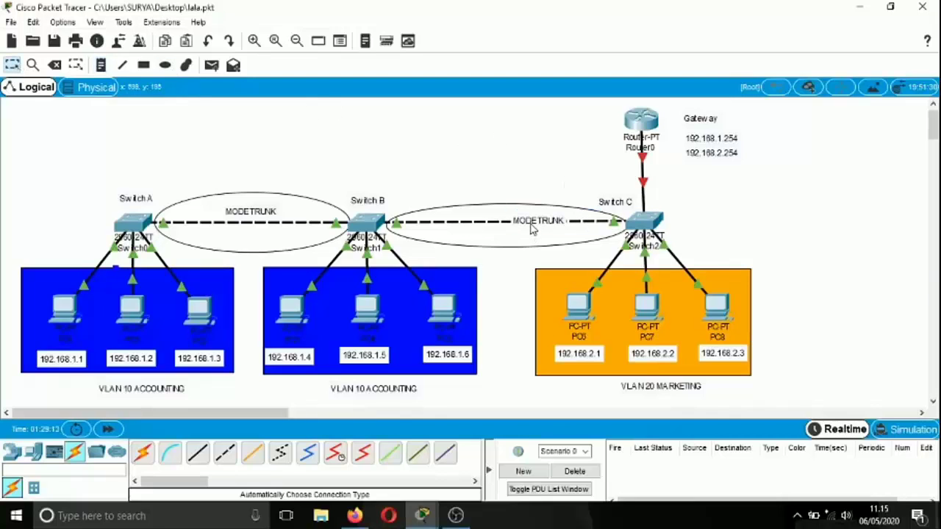
left_click_drag(528, 223, 499, 217)
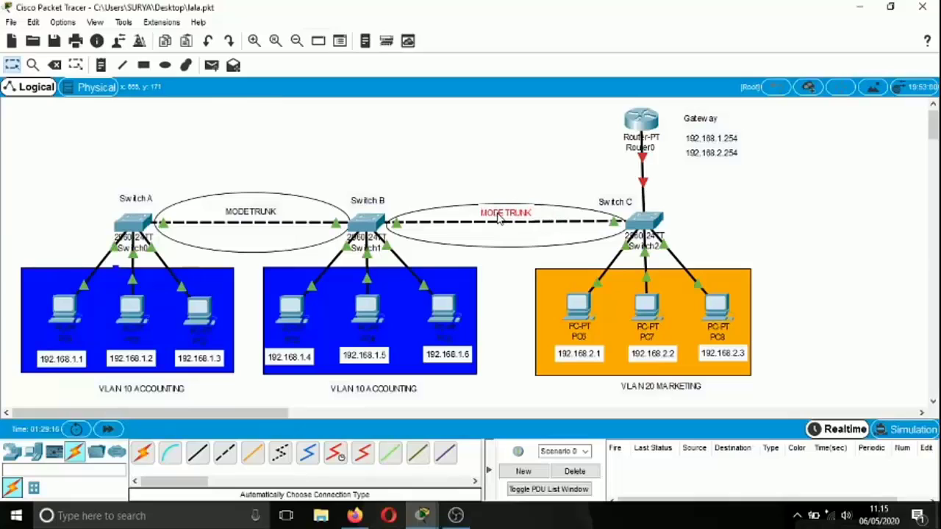
left_click(447, 182)
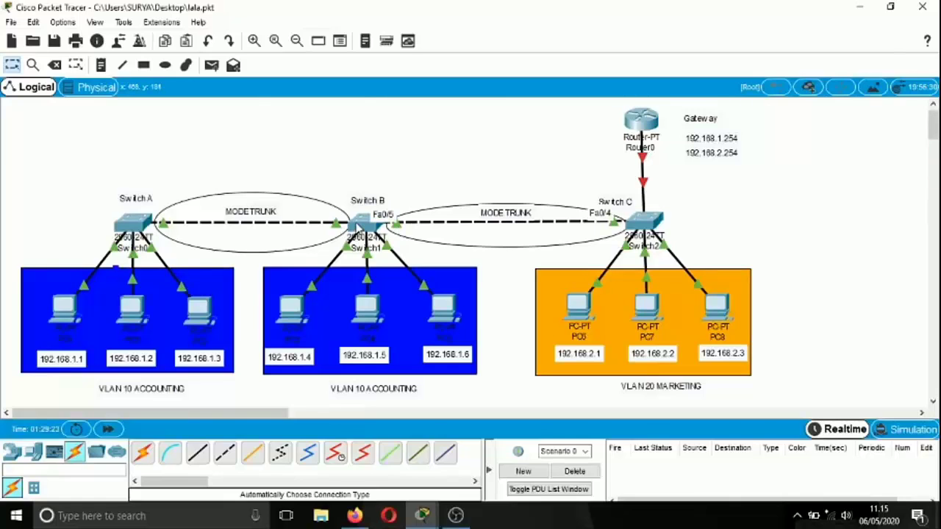
Open Switch B's command line, enter global configuration mode with en and conf t, and move its window clear of the switch
left_click(361, 223)
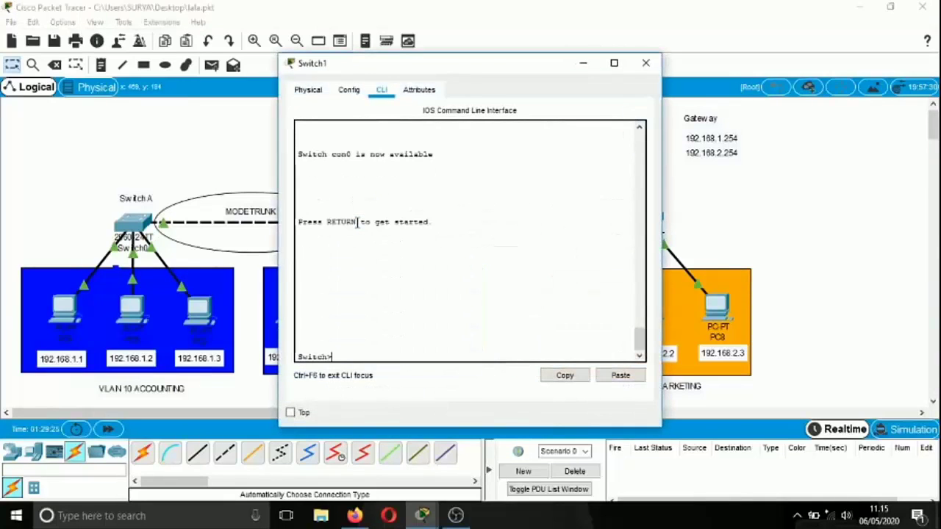
type("en")
key("Return")
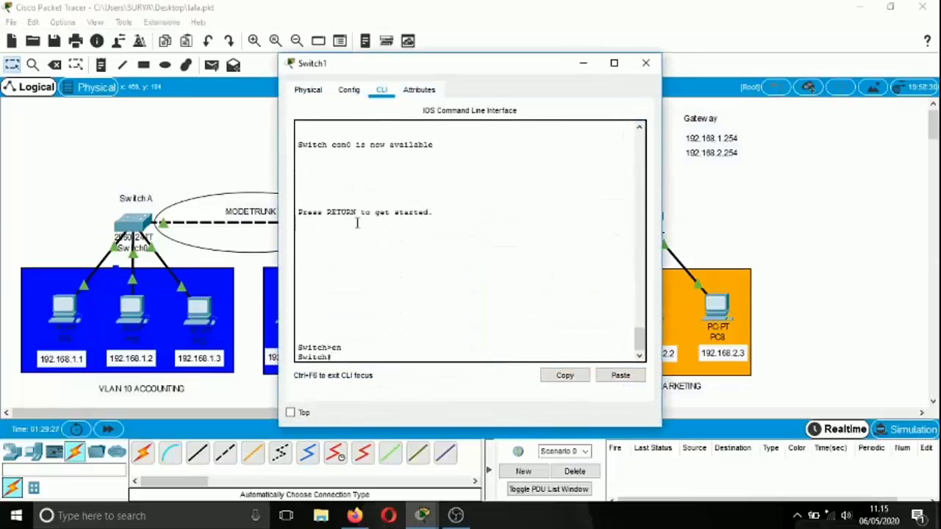
type("conf t")
key("Return")
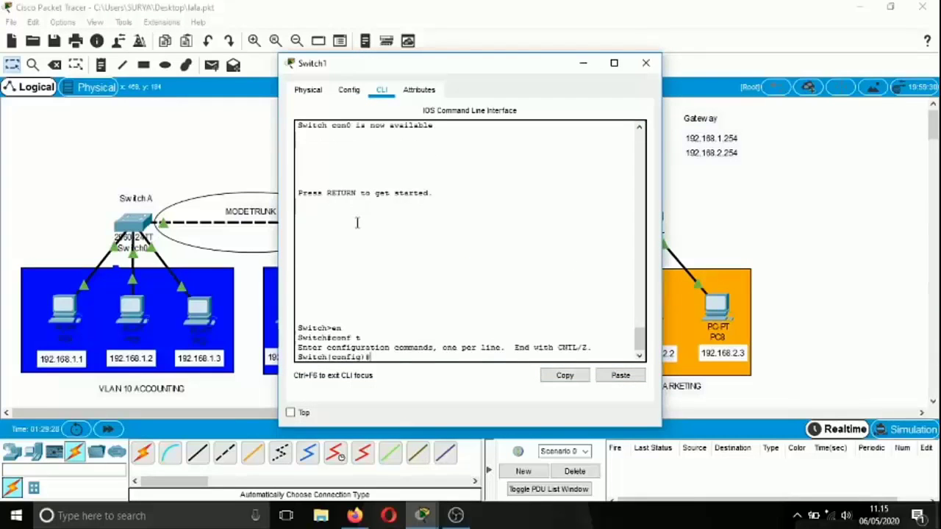
key("Return")
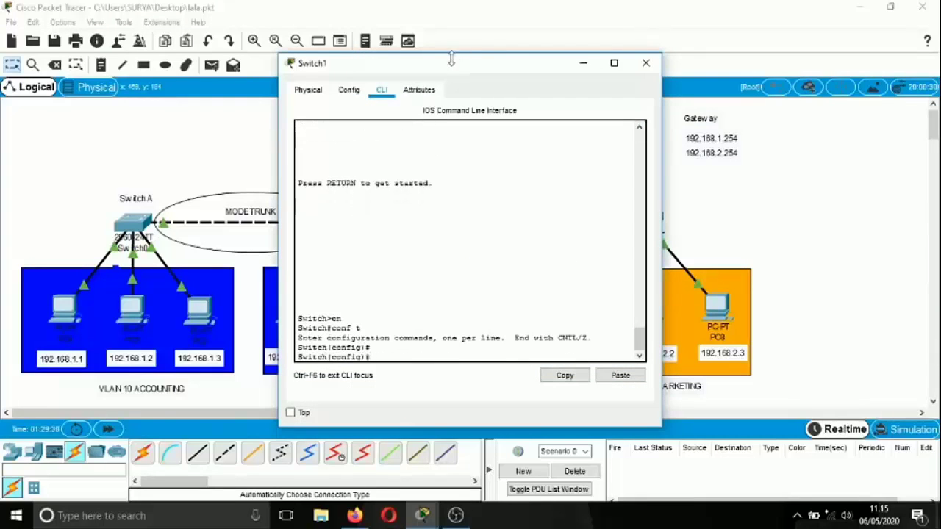
left_click_drag(453, 64, 682, 59)
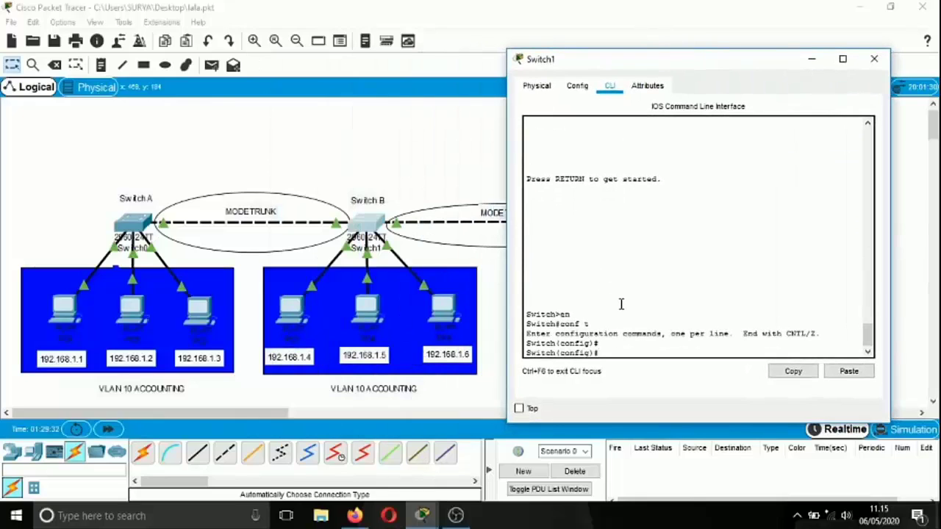
Enter interface configuration for fa0/5 on Switch B, checking the port labels on the link to Switch C
type("interfa")
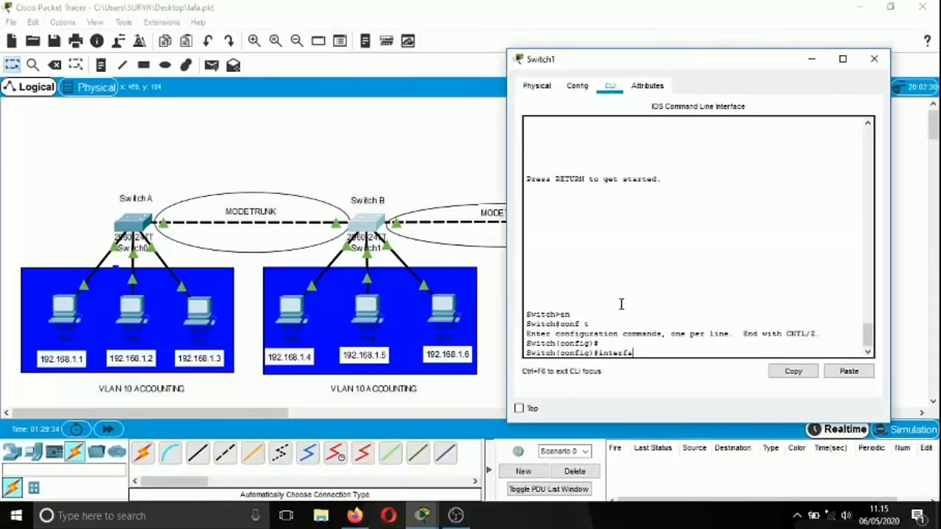
type("ce fa0/5")
left_click(811, 60)
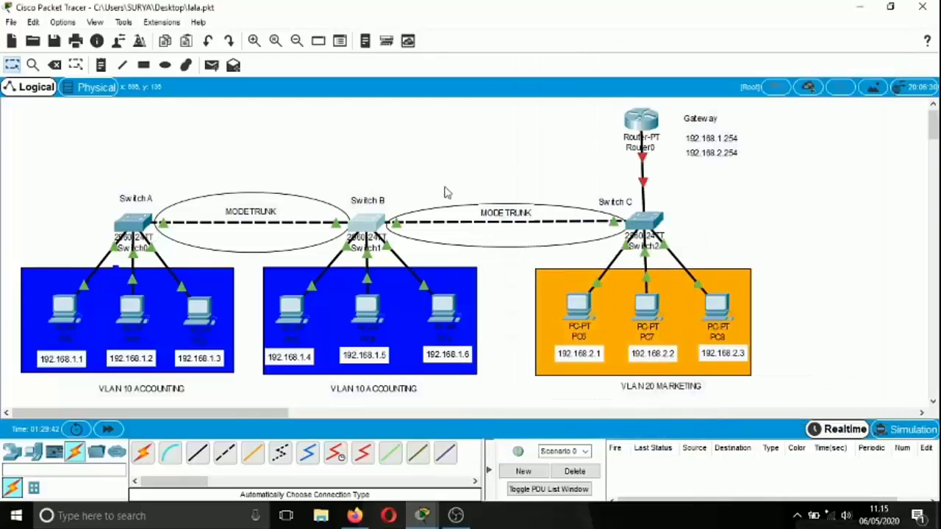
mouse_move(395, 226)
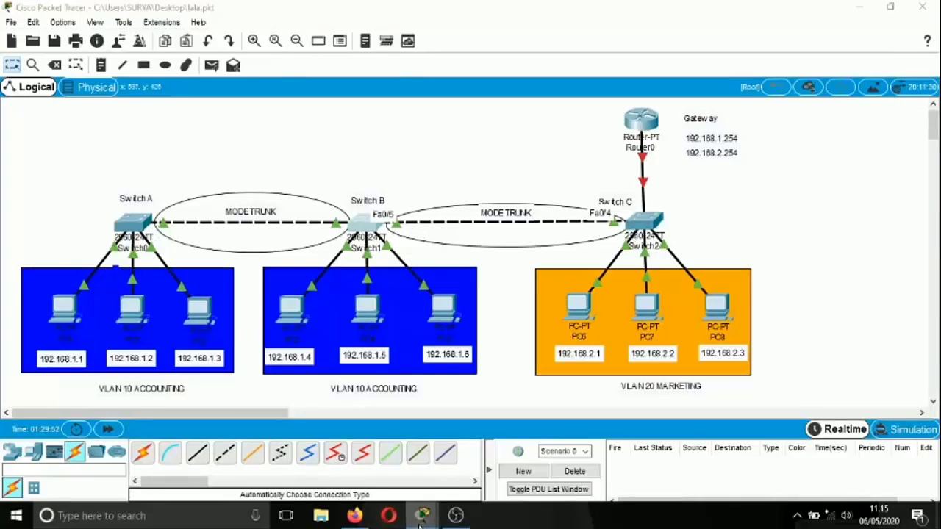
mouse_move(423, 514)
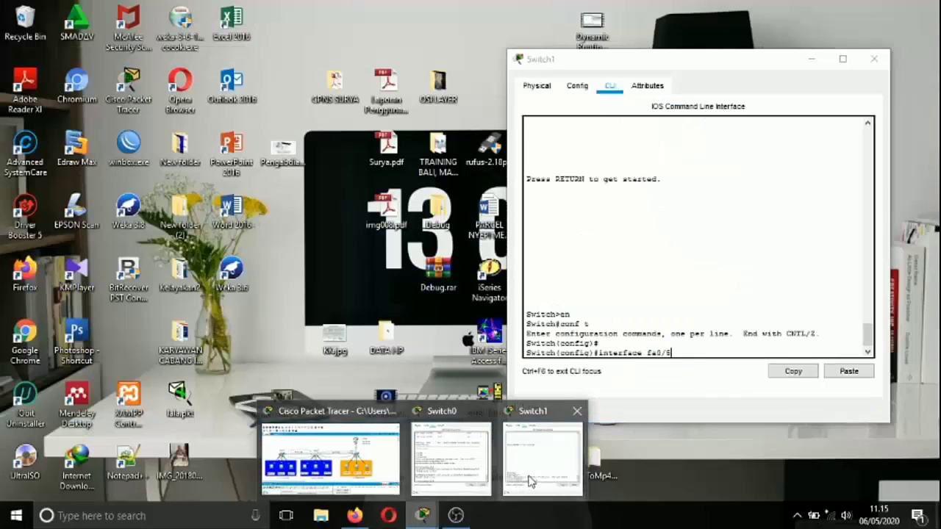
left_click(531, 481)
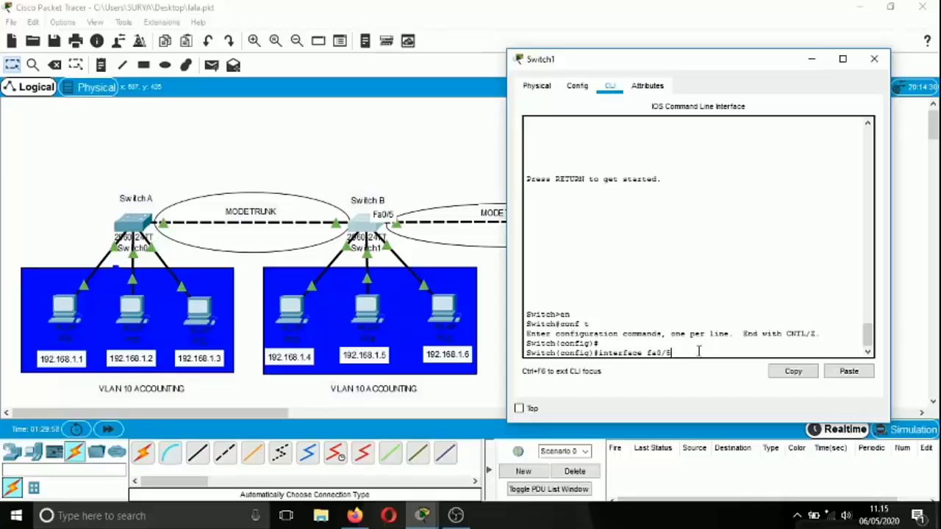
key("Return")
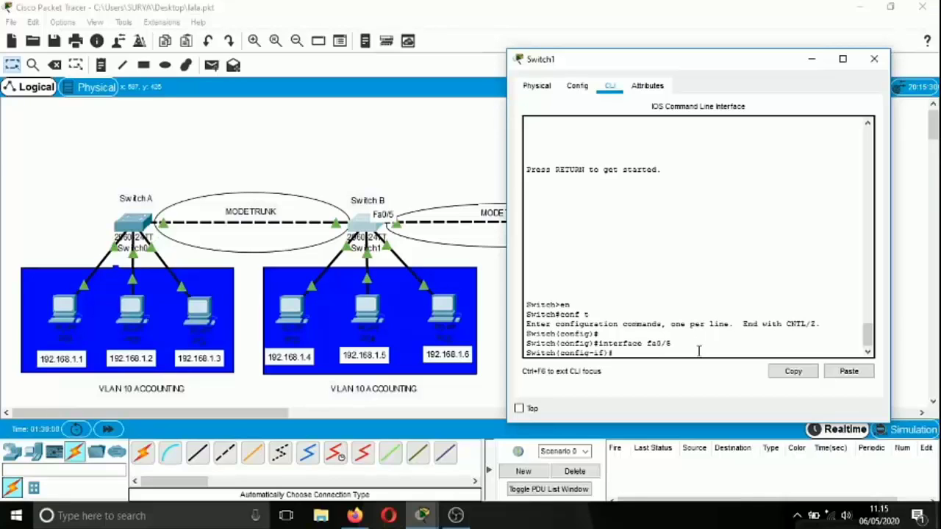
Set Switch B's interface fa0/5 to trunk with switchport mode trunk and close the switch's window
type("switchp")
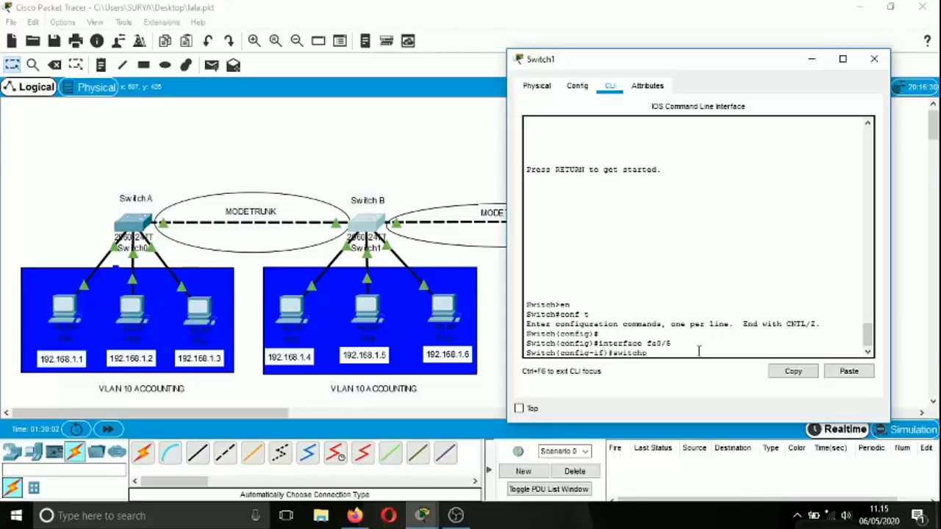
type("ort mode trunk")
key("Return")
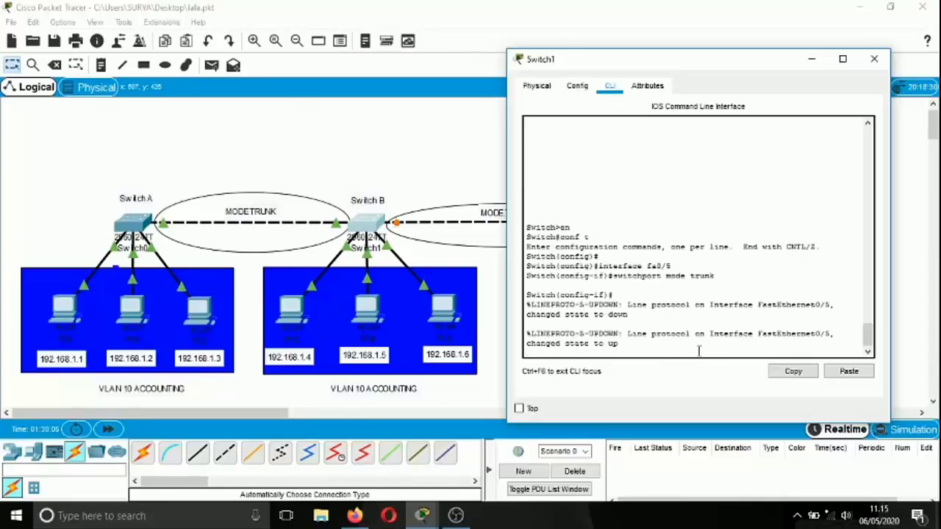
left_click_drag(730, 62, 861, 60)
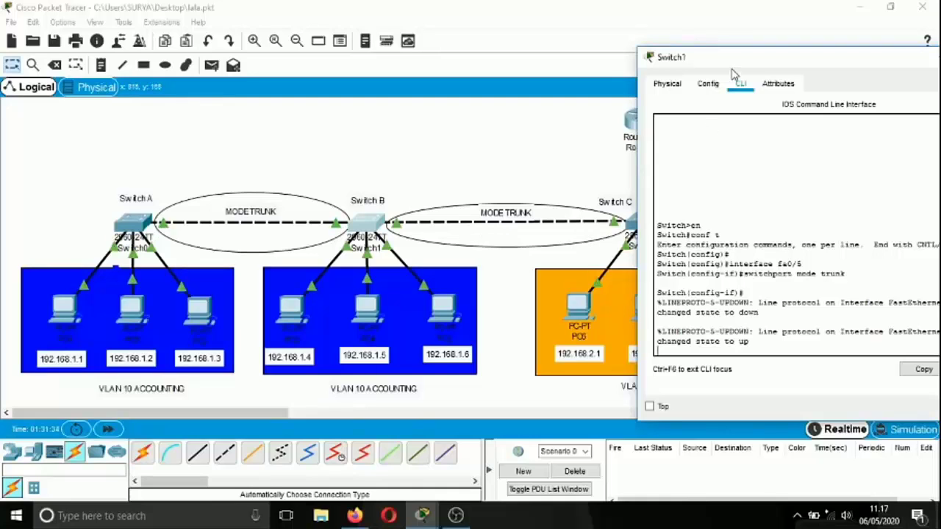
left_click_drag(728, 66, 132, 46)
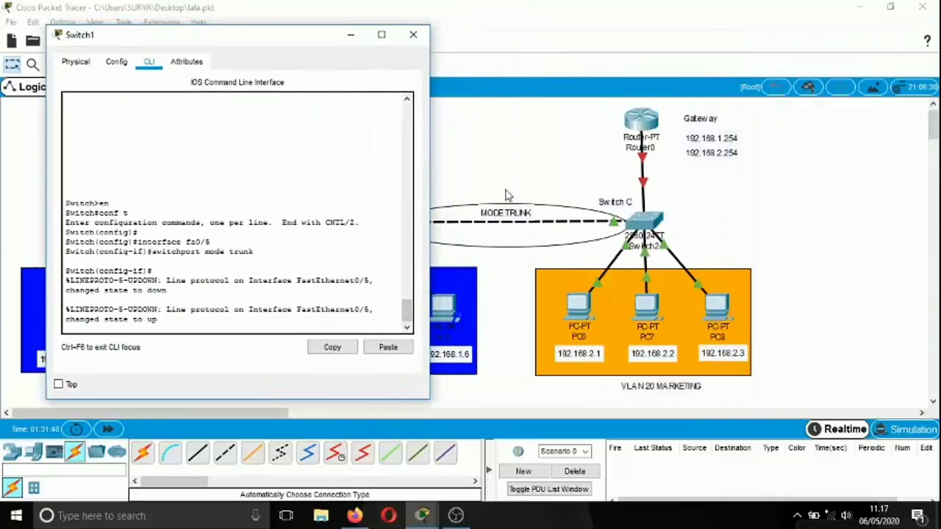
left_click(416, 37)
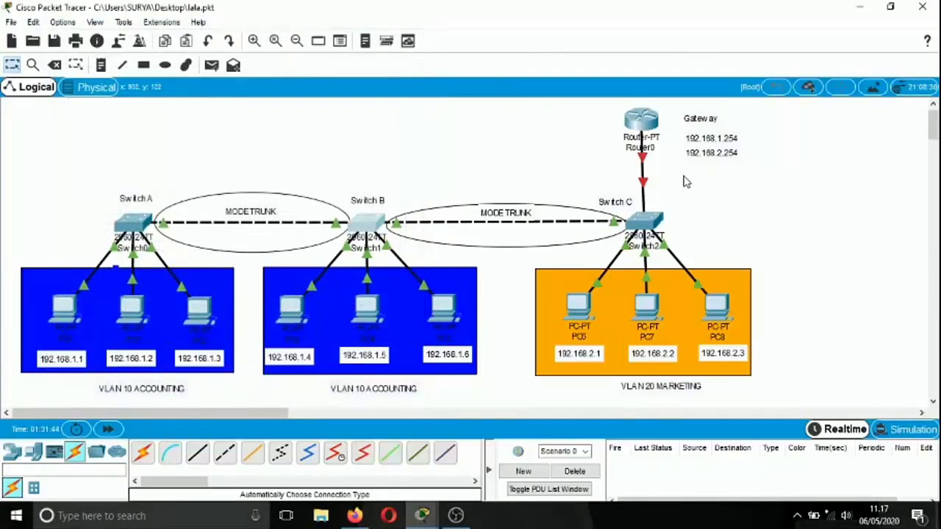
Draw an unfilled ellipse with a black outline around the link between Router0 and Switch C
mouse_move(646, 213)
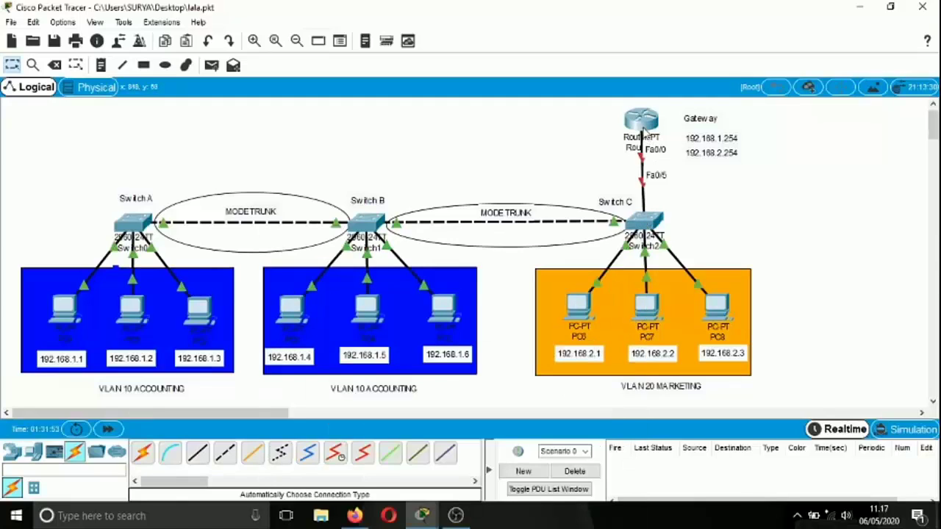
left_click(166, 65)
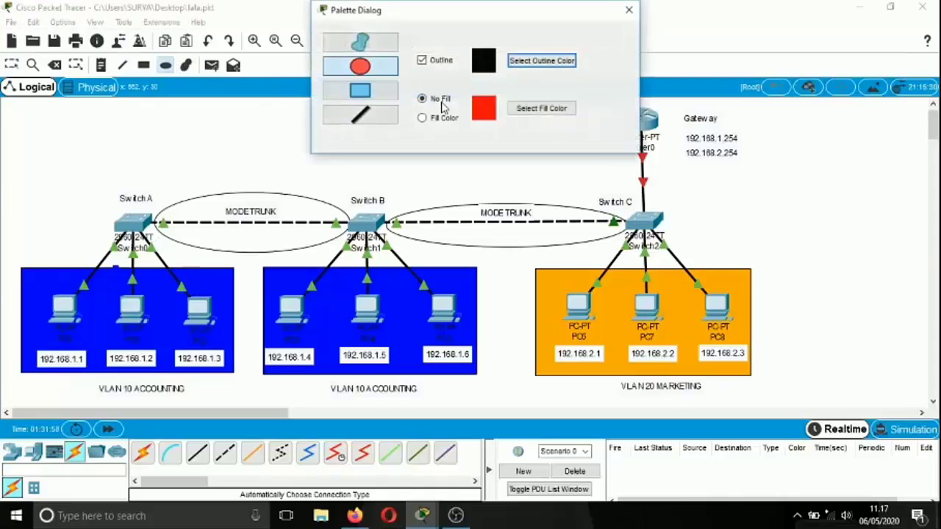
left_click(629, 9)
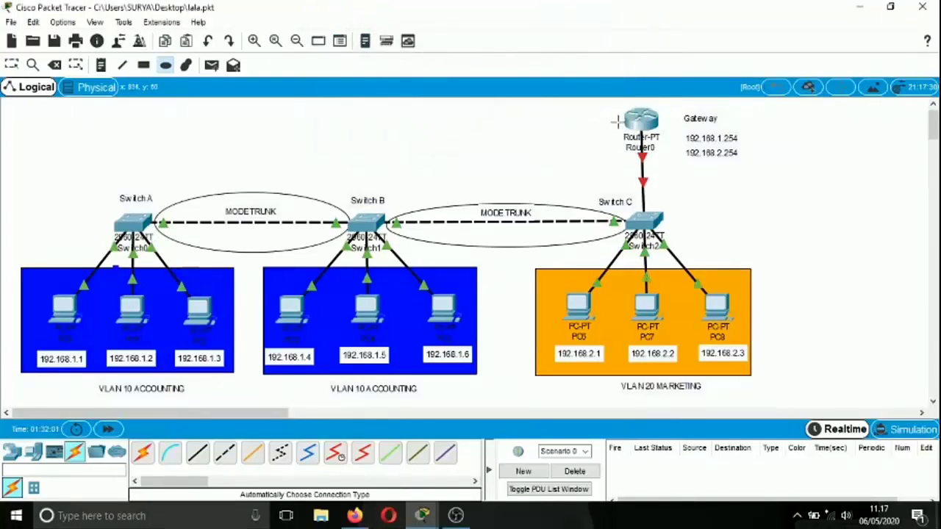
left_click_drag(620, 127, 665, 216)
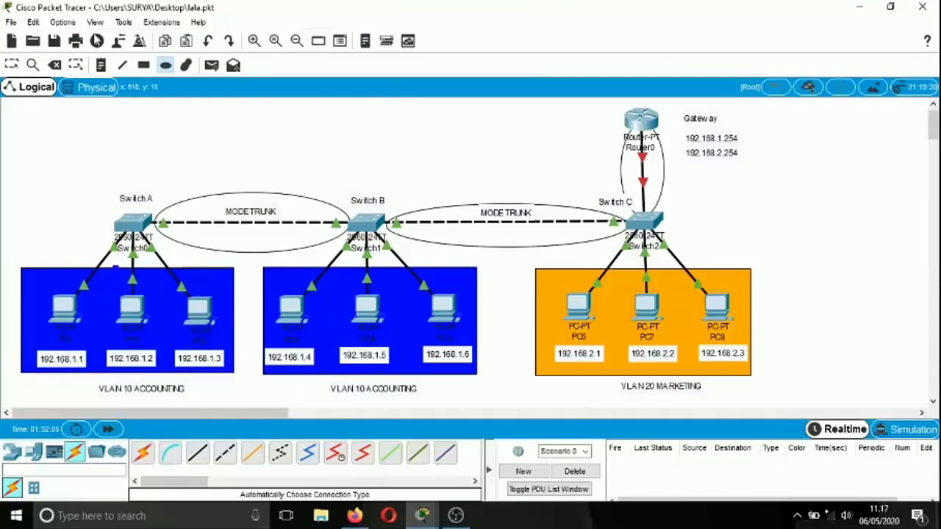
left_click(117, 40)
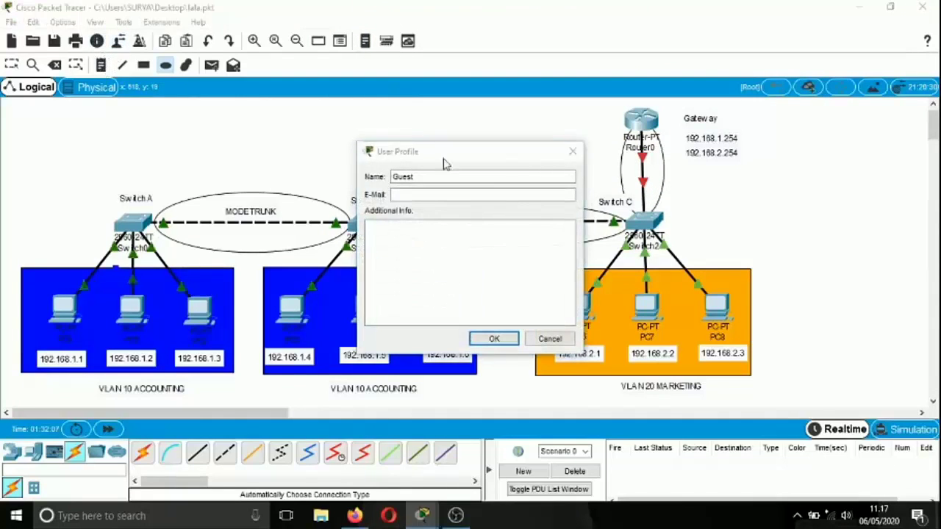
left_click(572, 152)
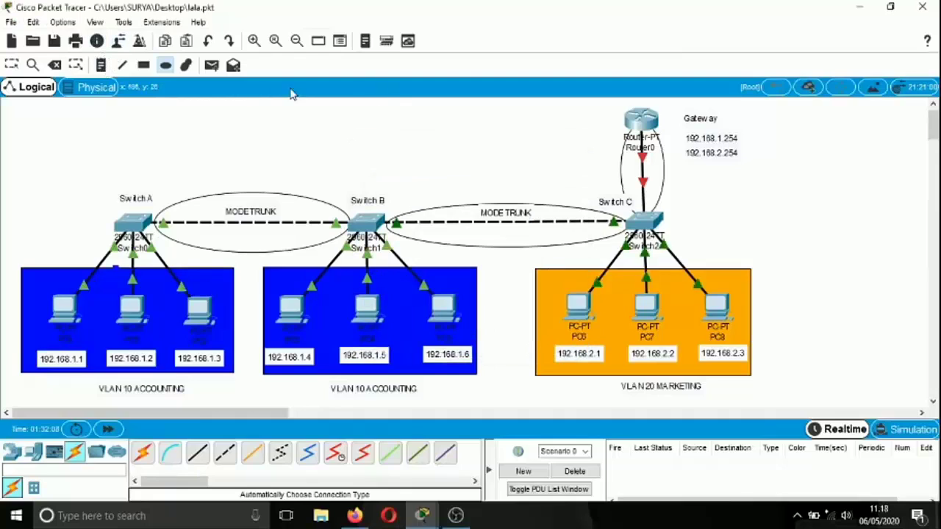
Add the note MODE TRUNK just to the right of the ellipse between Router0 and Switch C
left_click(100, 65)
left_click(678, 194)
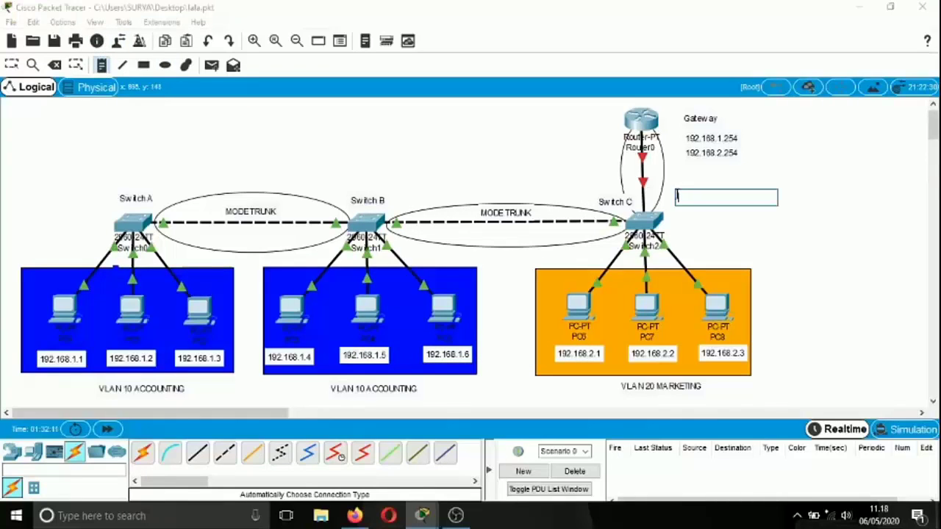
type("MODE TRUNK")
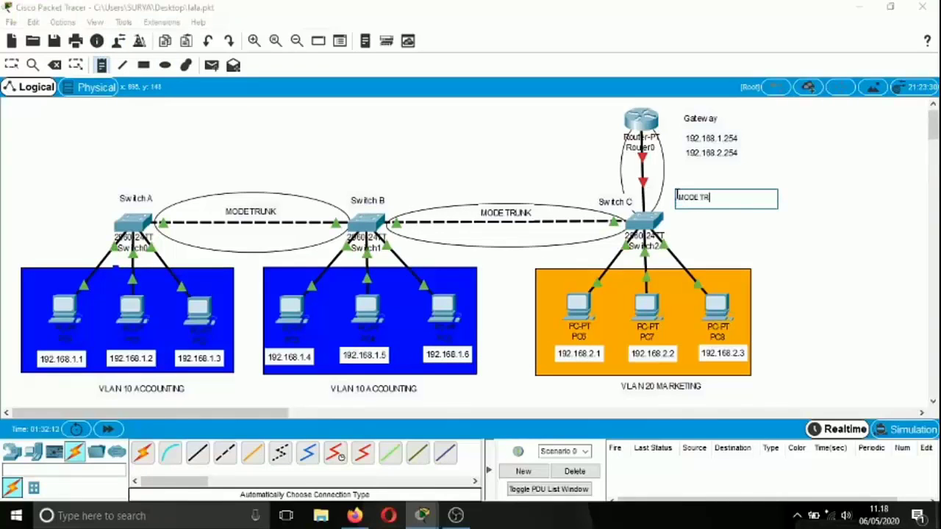
left_click(11, 64)
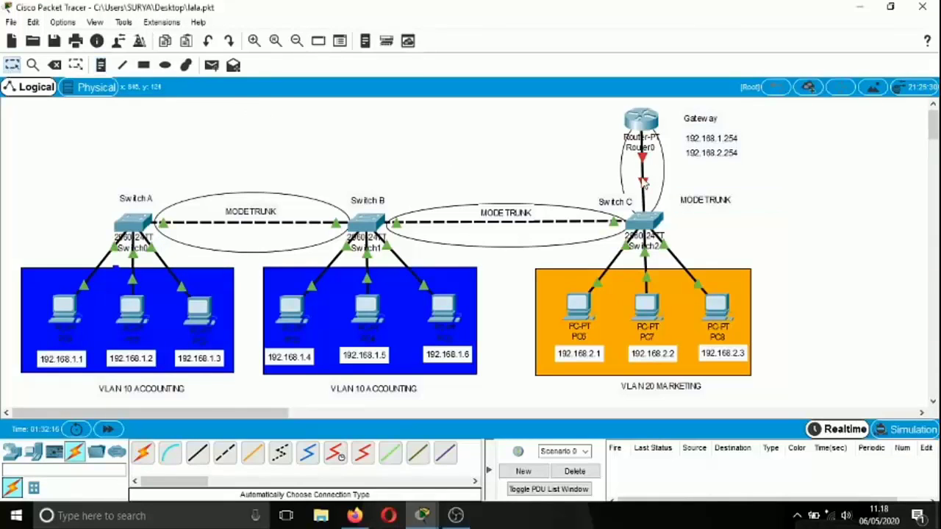
left_click_drag(723, 202, 712, 186)
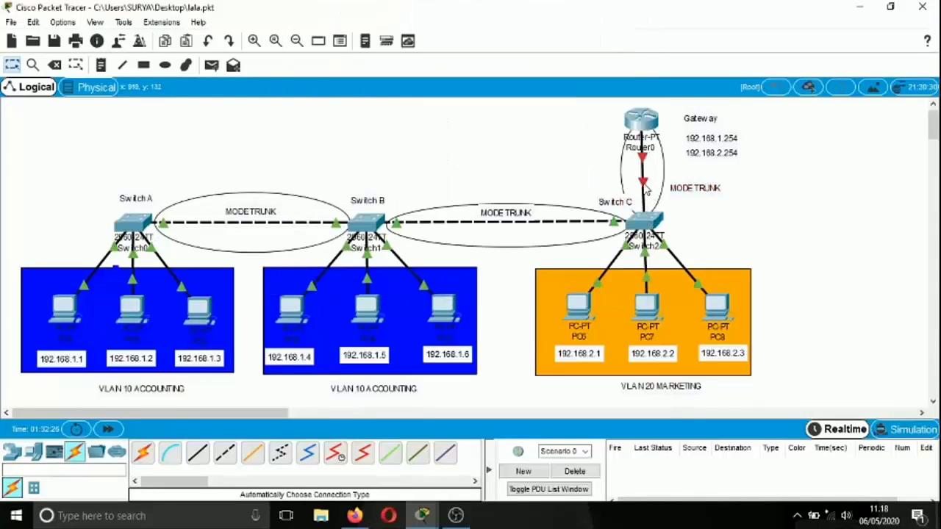
Open Switch C's command line, move its window clear of the router link, and return to global configuration mode with ex
mouse_move(646, 189)
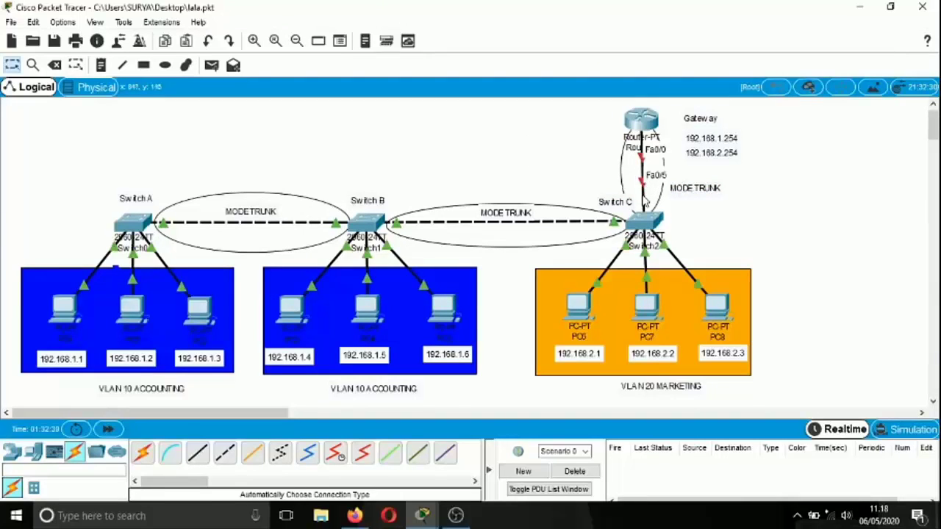
left_click(643, 221)
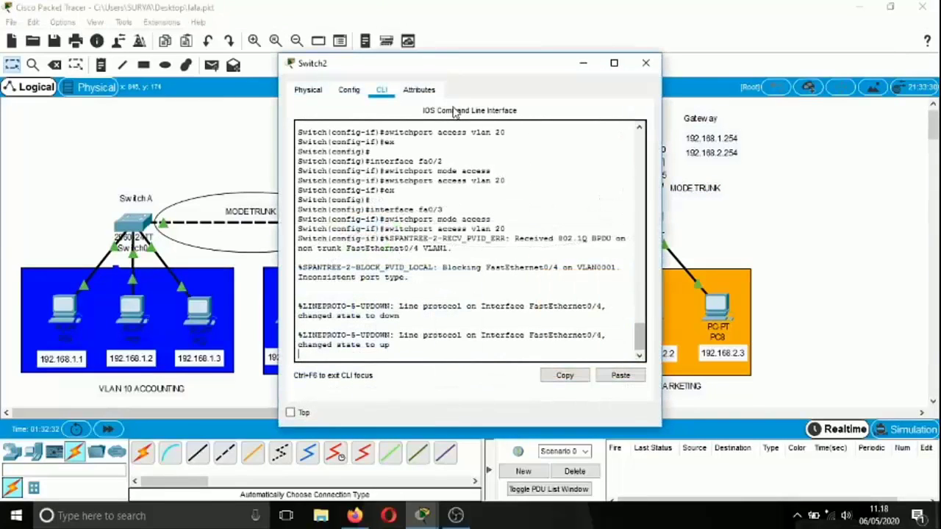
left_click_drag(444, 74, 295, 66)
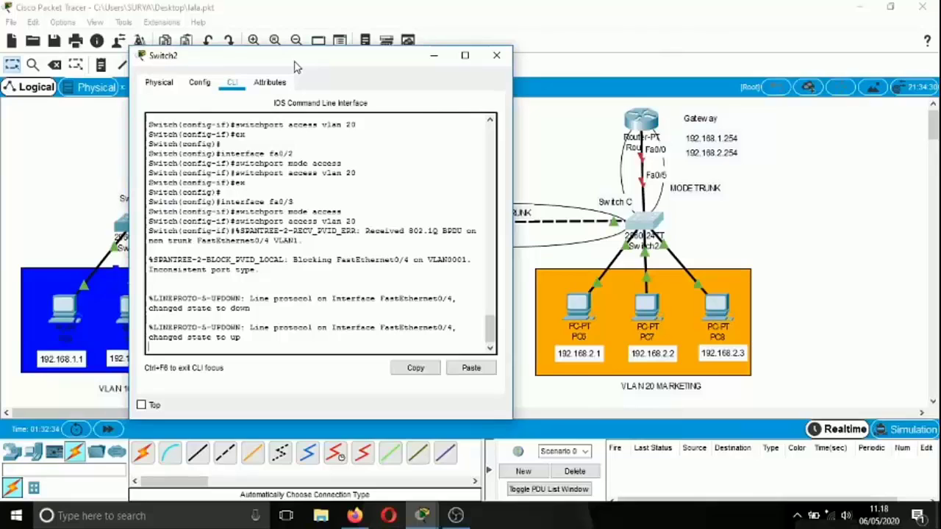
key("Return")
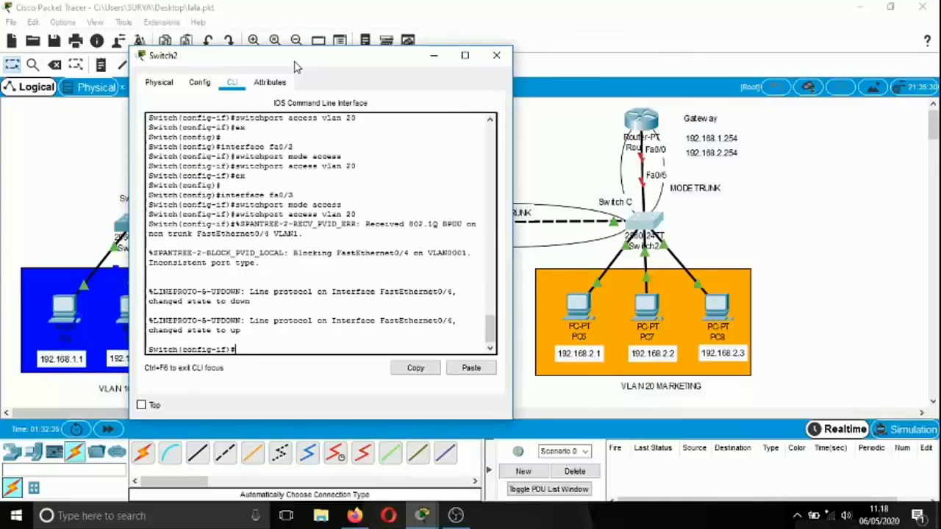
type("ex")
key("Return")
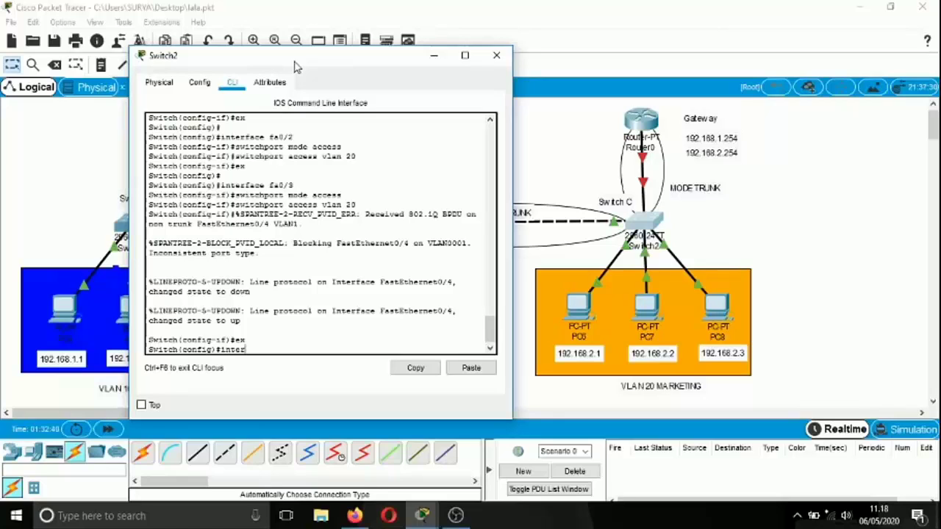
Configure Switch C's interface fa0/5 as a trunk port with switchport mode trunk and close the switch's window
type("interface fa0/5")
key("Return")
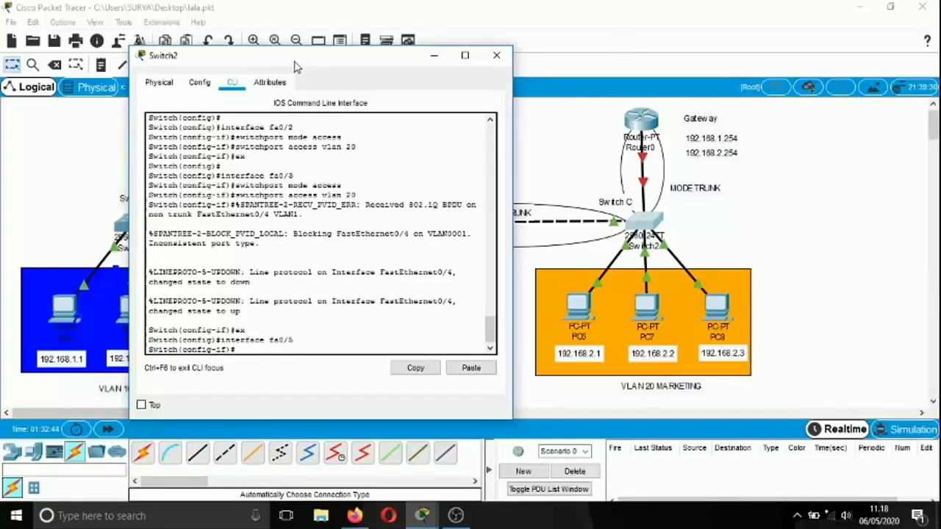
type("switchport mode")
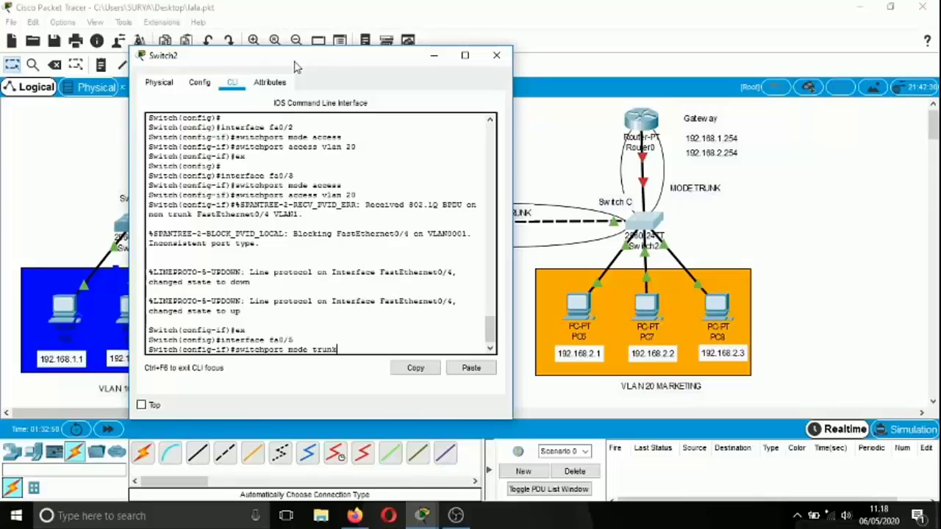
type(" trunk")
key("Return")
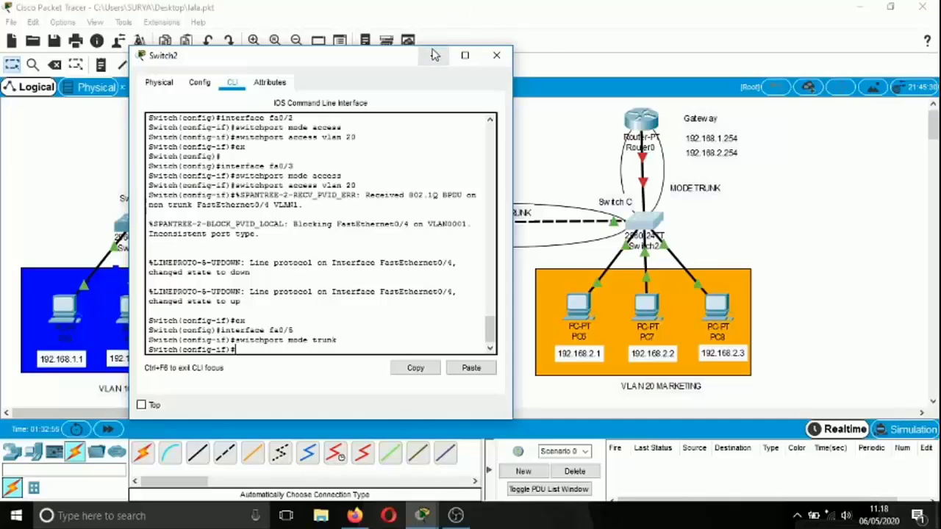
left_click(496, 55)
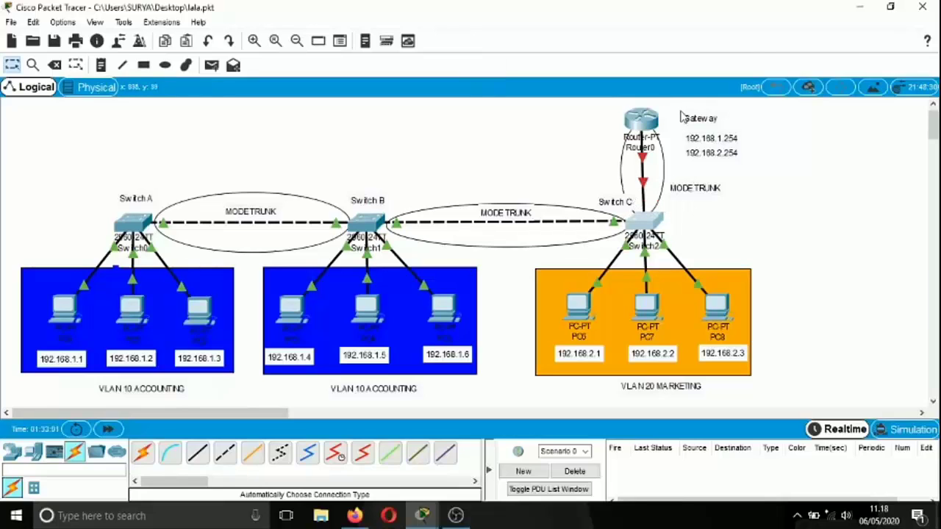
Open Router0's command line and answer no to the initial configuration dialog to reach the router prompt
mouse_move(645, 122)
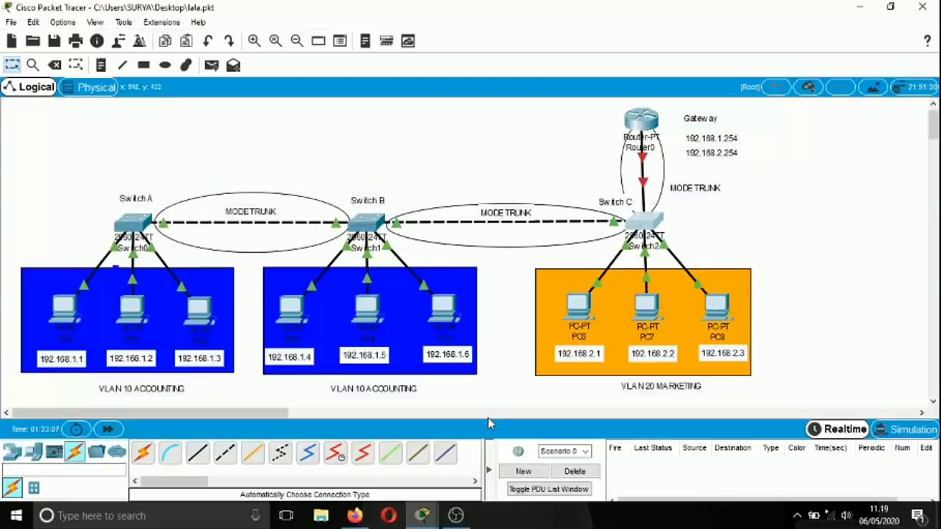
left_click(645, 124)
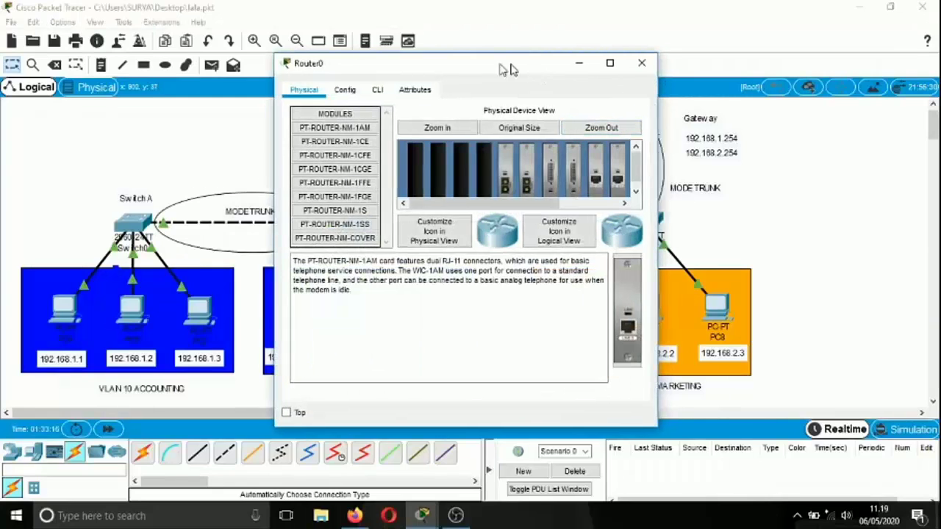
left_click_drag(530, 70, 465, 70)
left_click(318, 89)
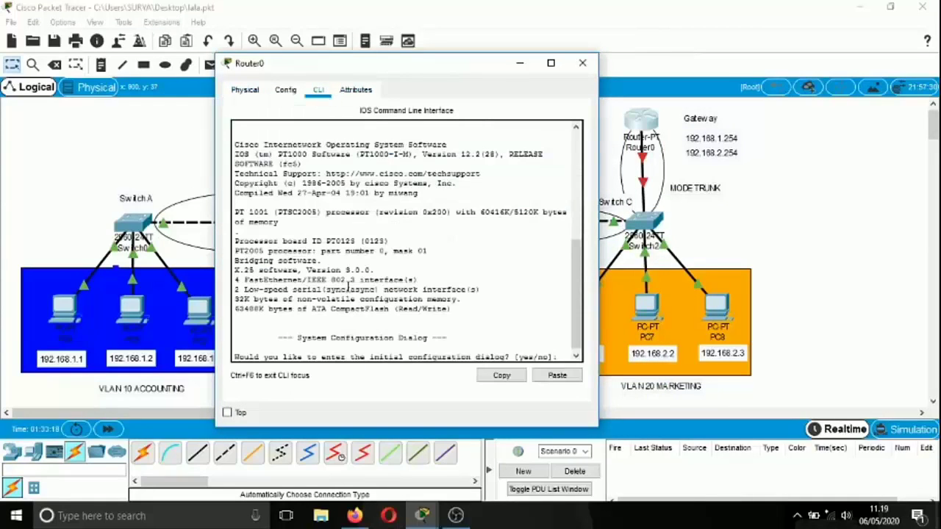
type("no")
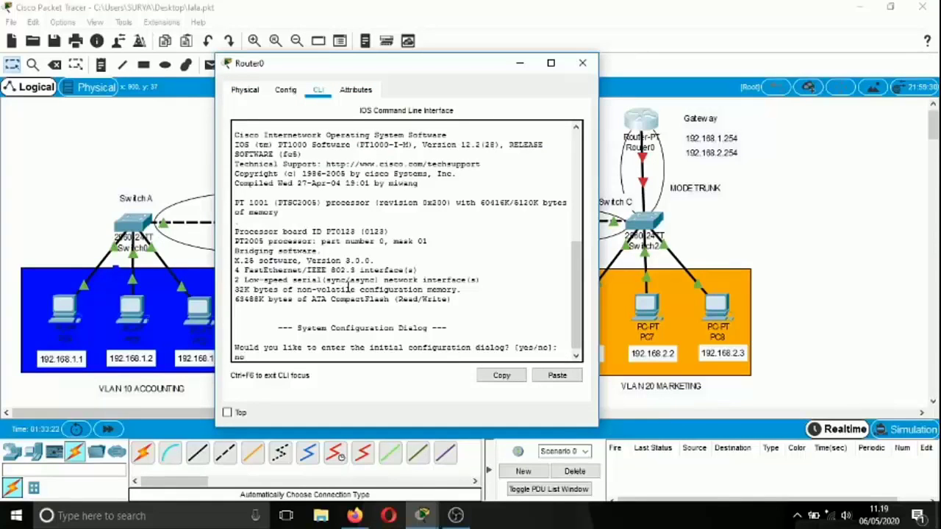
key("Return")
key("Return")
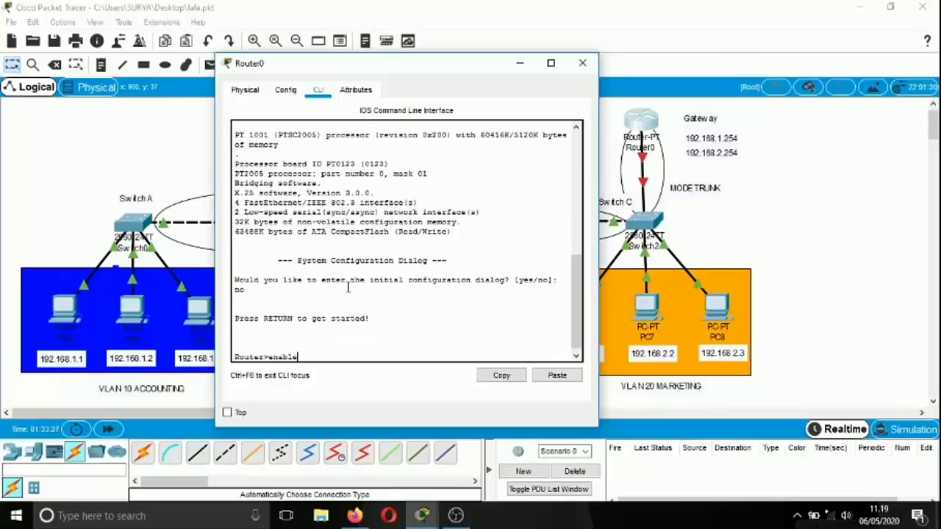
Enter privileged mode and global configuration mode on Router0 with enable and conf t
type("enable")
key("Return")
type("conf")
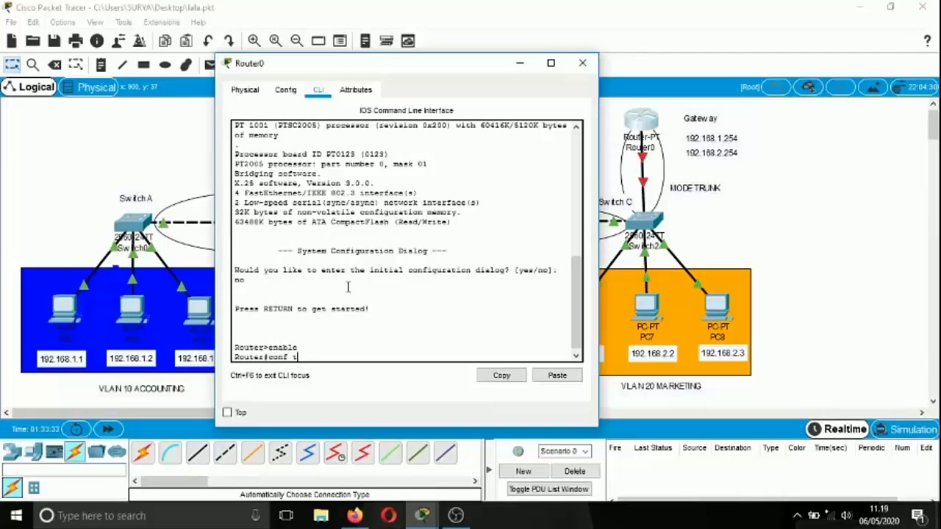
type(" t")
key("Return")
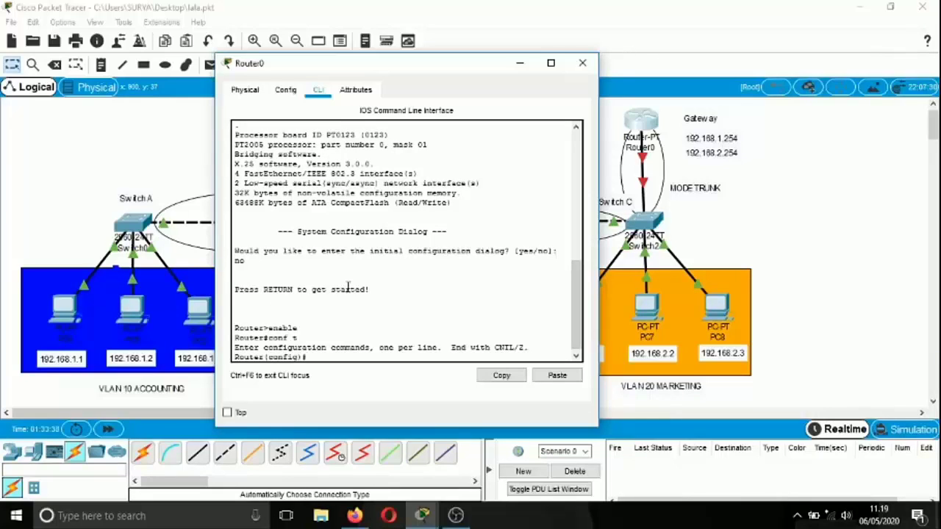
Check the router's port label in the topology and bring up Router0's interface fa0/0 with no shutdown
type("interface fa0/0")
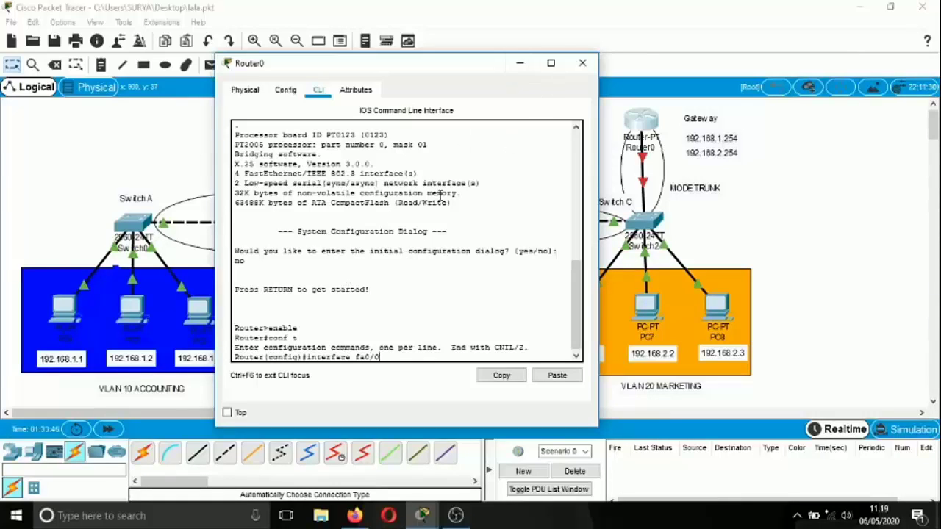
left_click(532, 66)
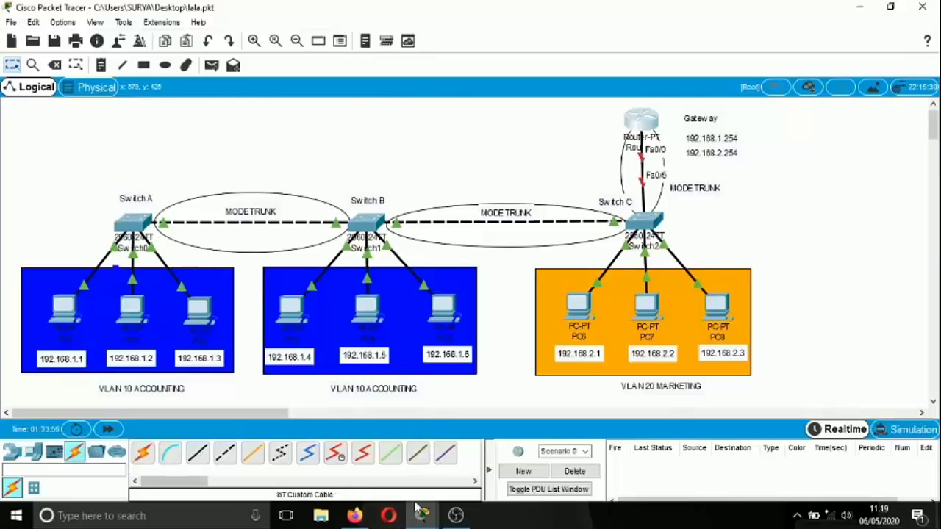
mouse_move(421, 515)
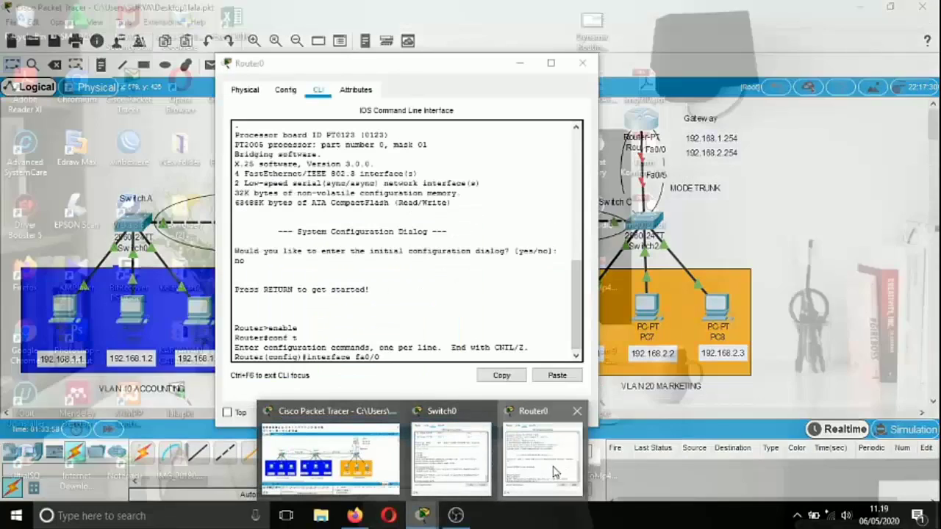
left_click(555, 472)
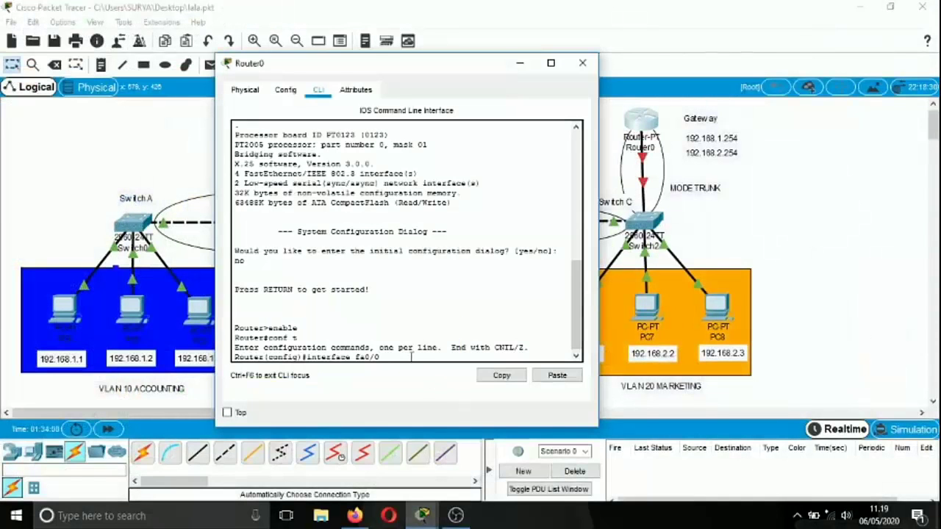
key("Return")
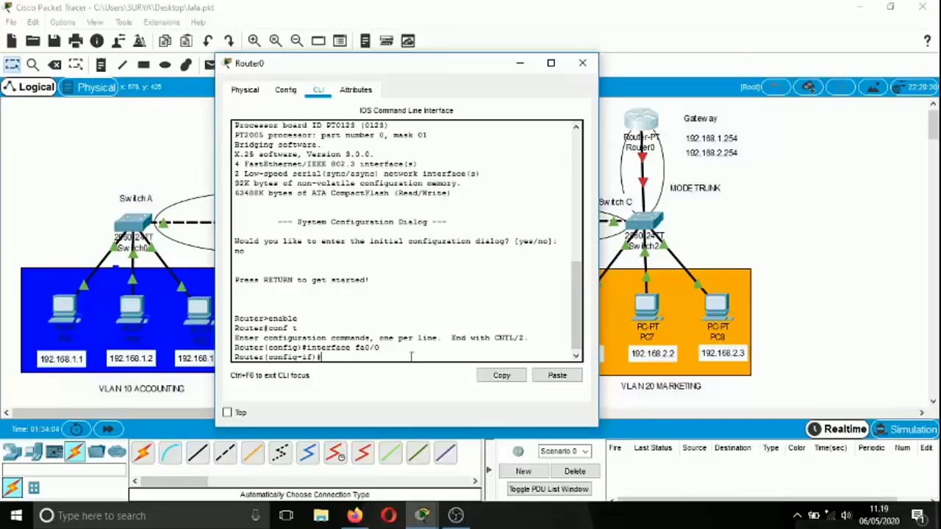
type("no shutdown")
key("Return")
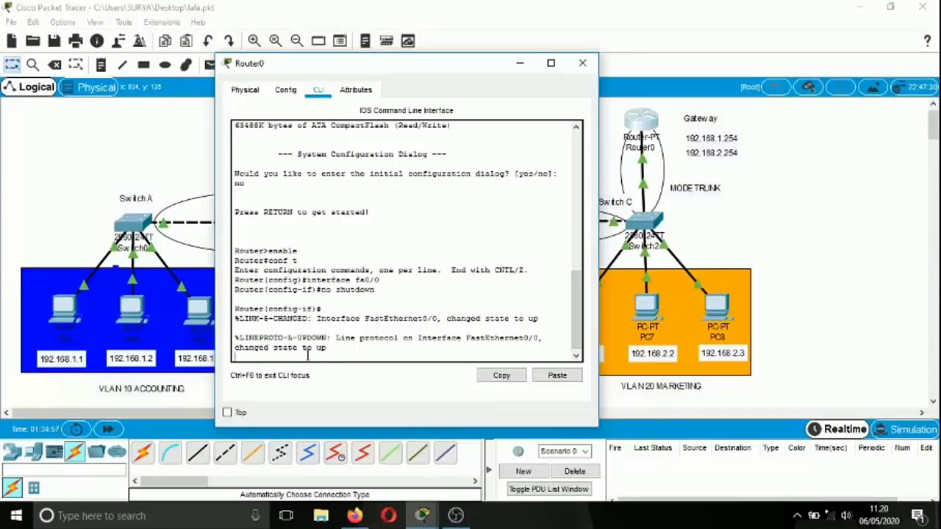
key("Return")
key("Return")
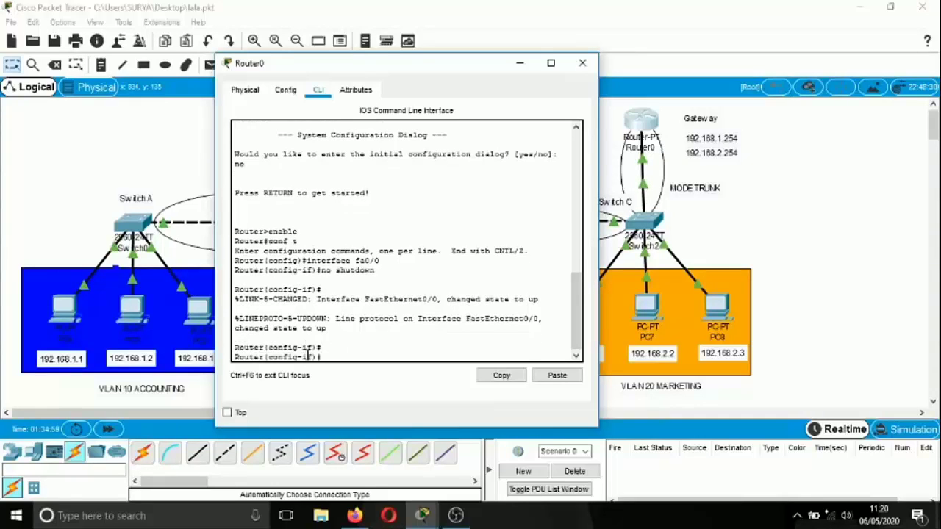
Return Router0 to global configuration mode with ex and create the subinterface fa0/0.1
type("ex")
key("Return")
key("Return")
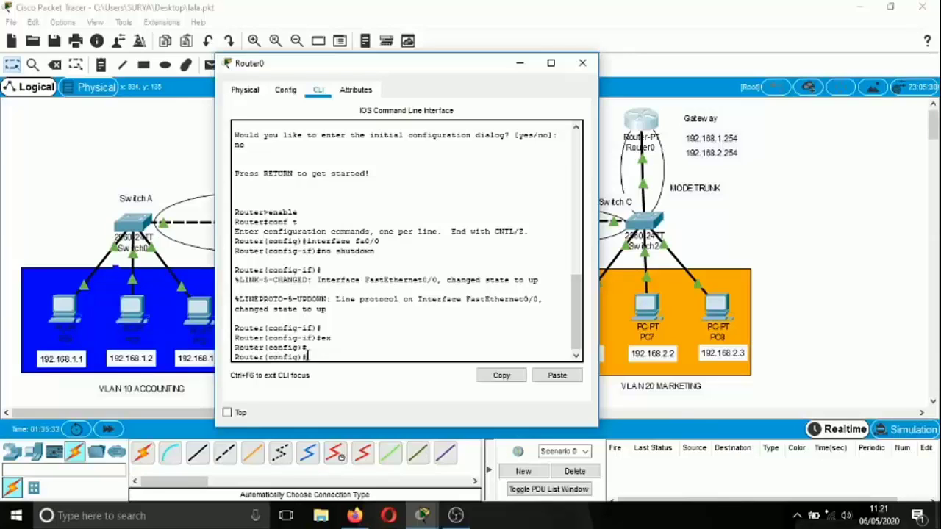
type("interface")
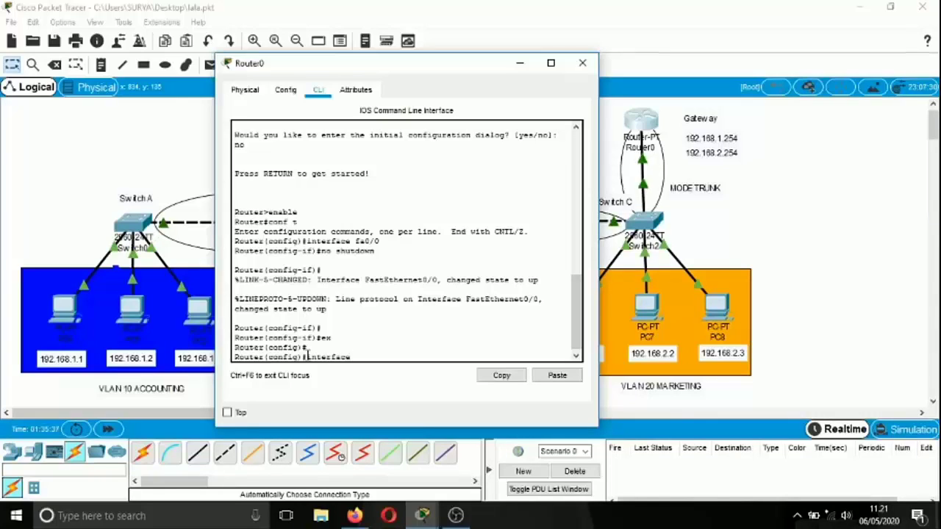
type(" fa0/0.1")
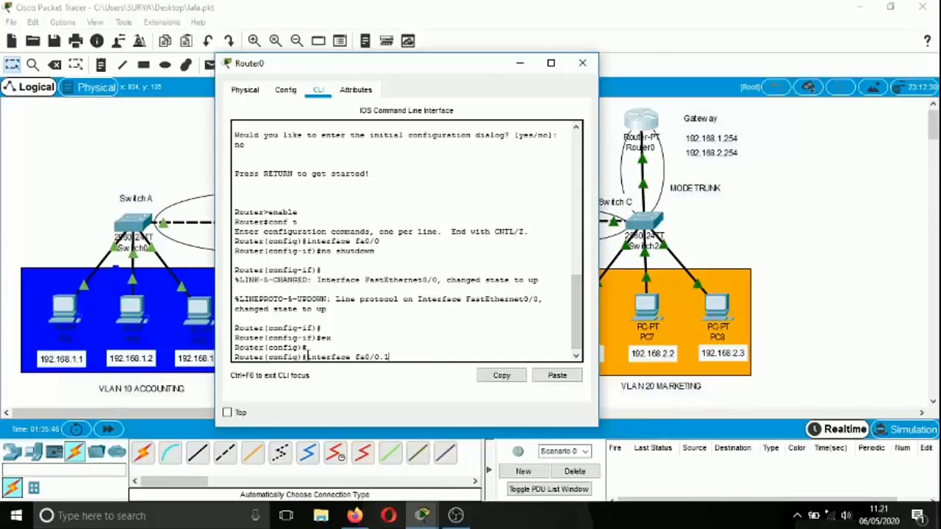
key("Return")
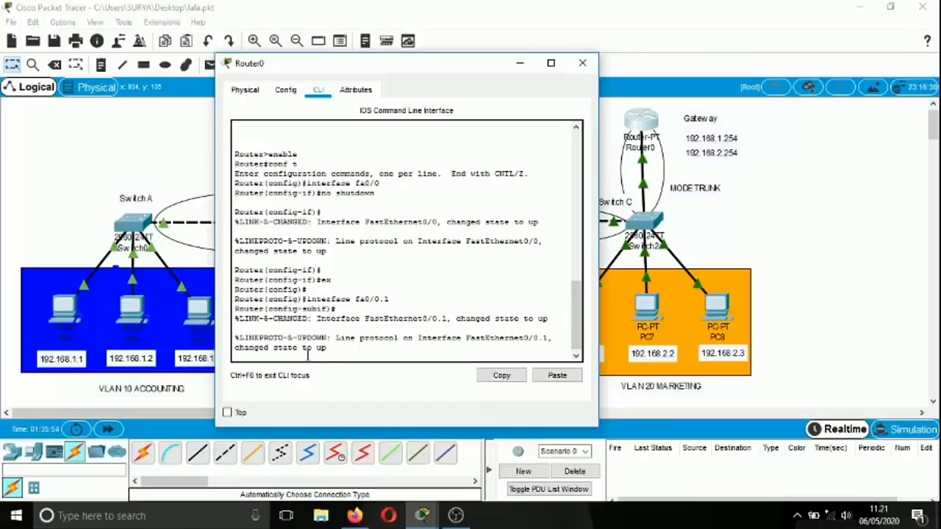
key("Return")
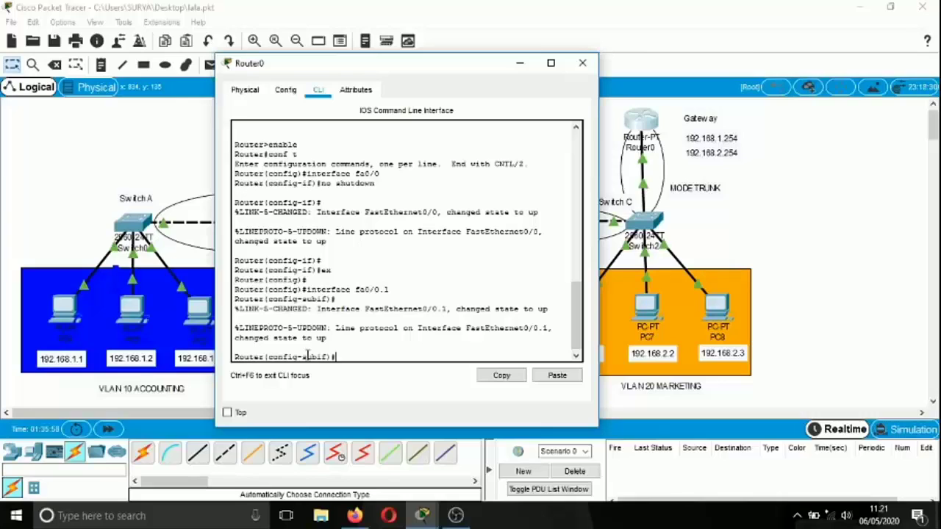
Set the encapsulation of subinterface fa0/0.1 to dot1Q with VLAN ID 10
type("encap")
key("Tab")
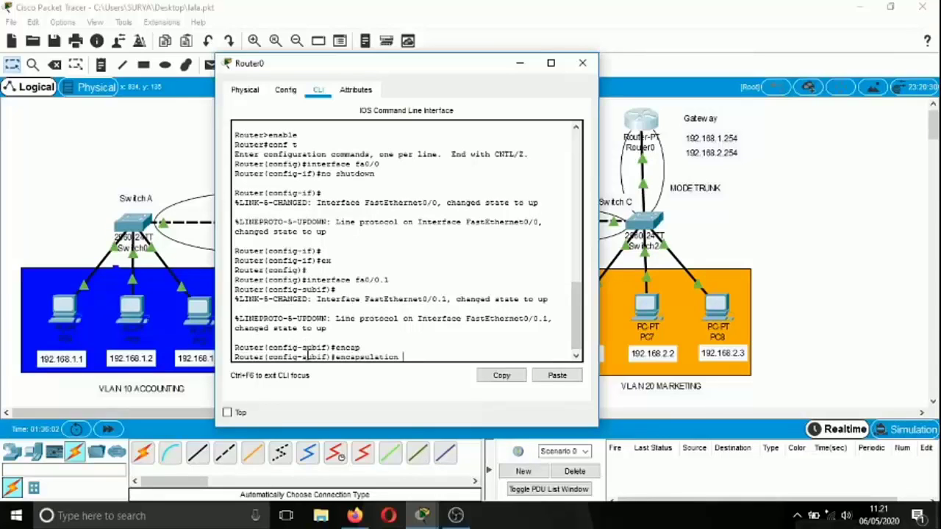
type("doy")
key("Tab")
key("BackSpace")
type("t")
key("Tab")
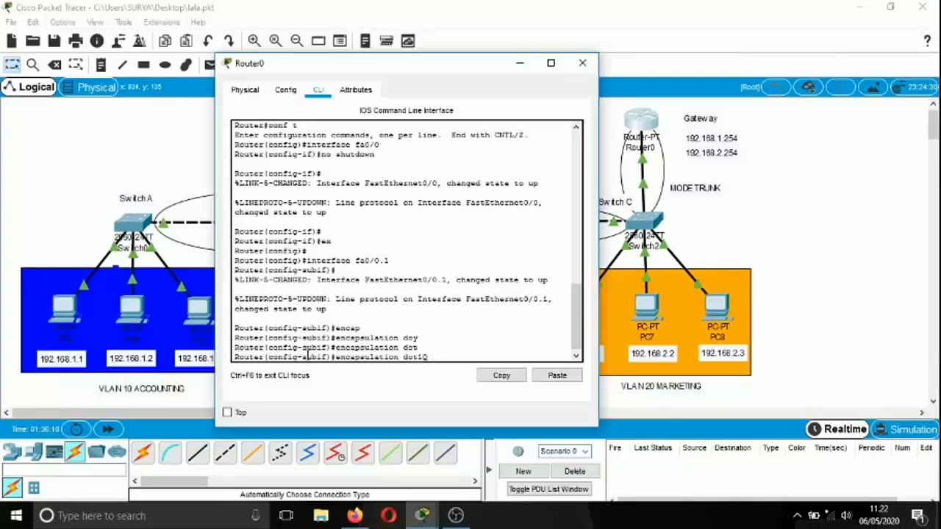
type("10")
key("Return")
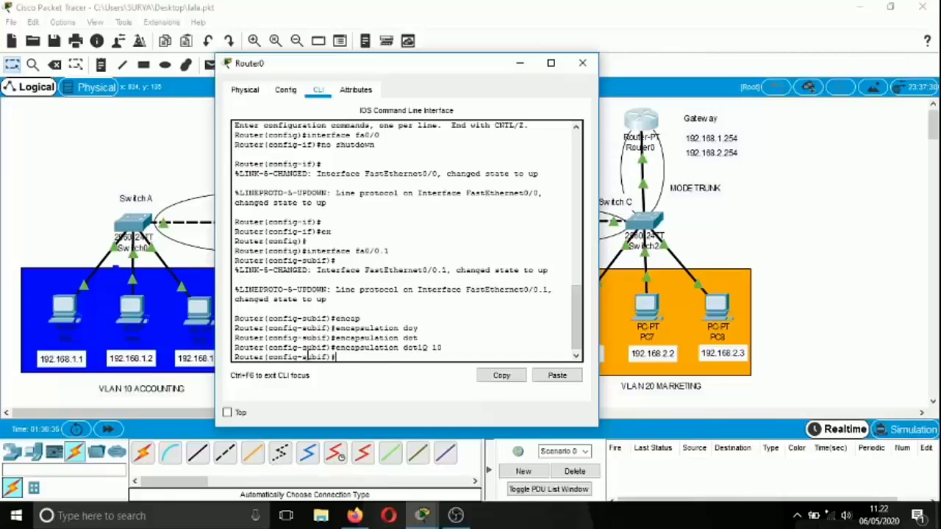
Give subinterface fa0/0.1 the IP address 192.168.1.254 with mask 255.255.255.0 and exit to global configuration mode
type("ip add 192.168.1.254")
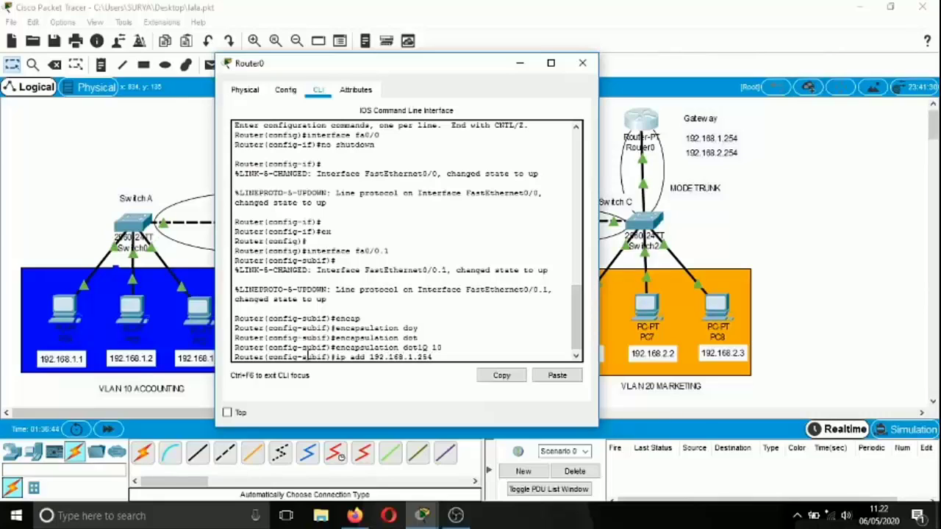
type(" 255.255.255.0")
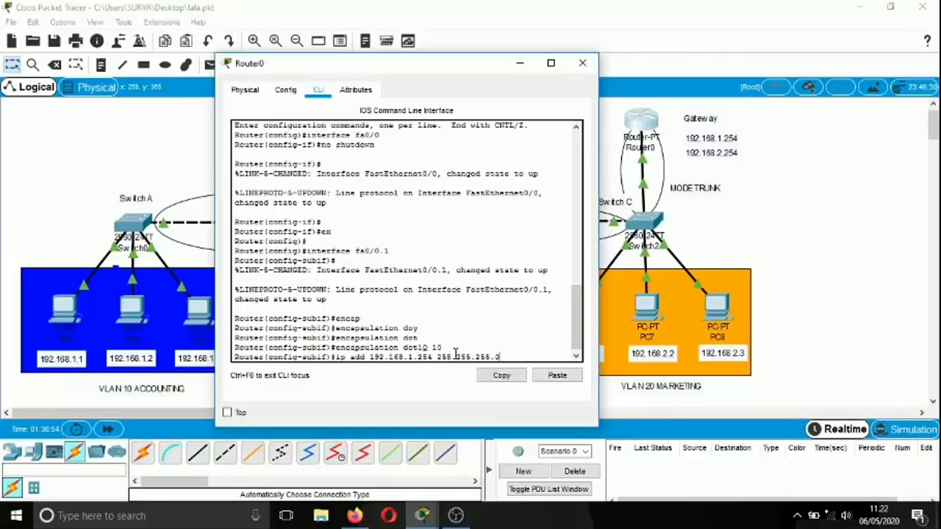
key("Return")
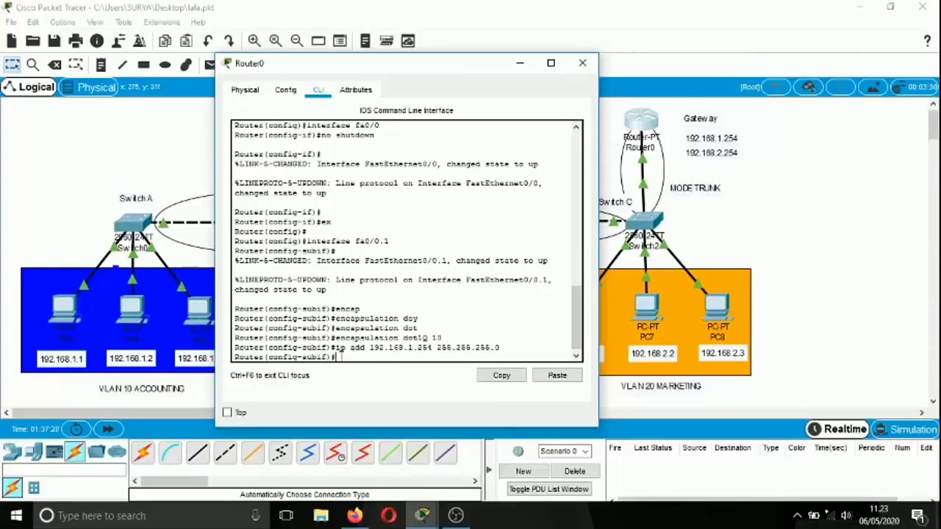
key("Return")
key("Return")
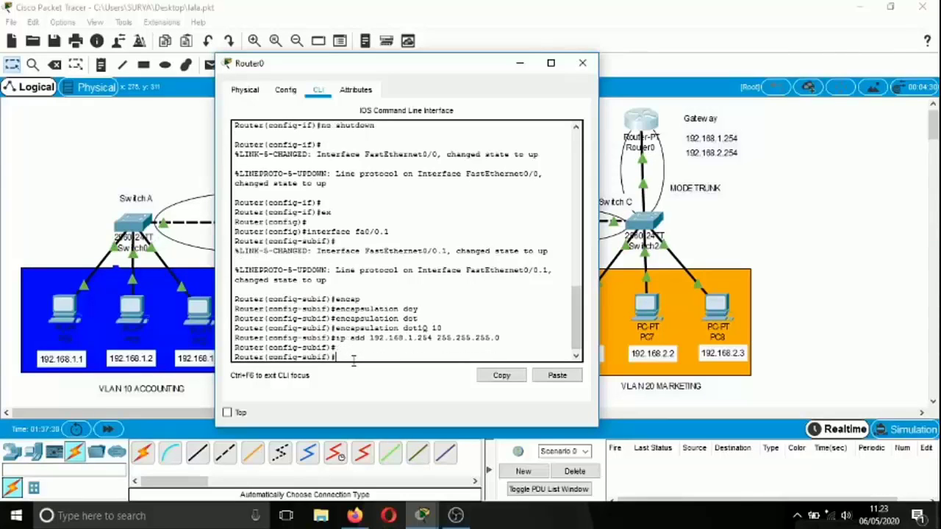
type("ex")
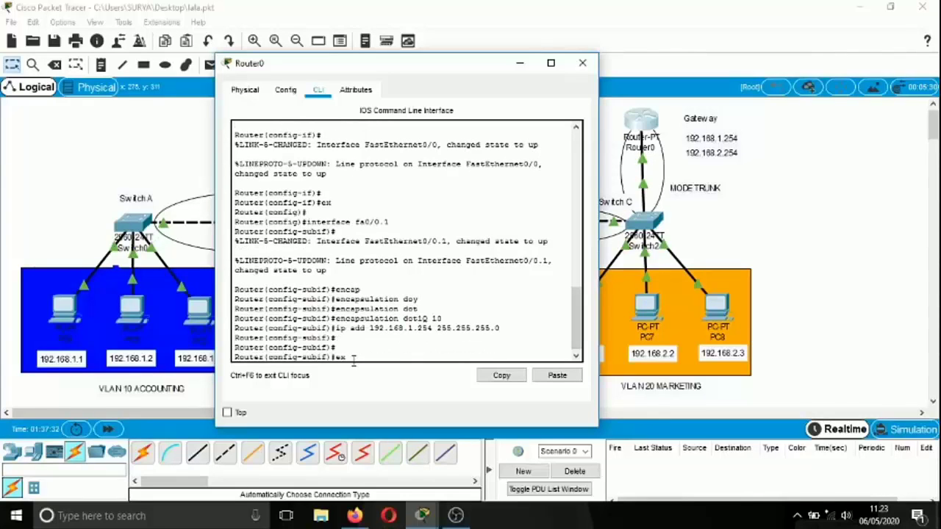
key("Return")
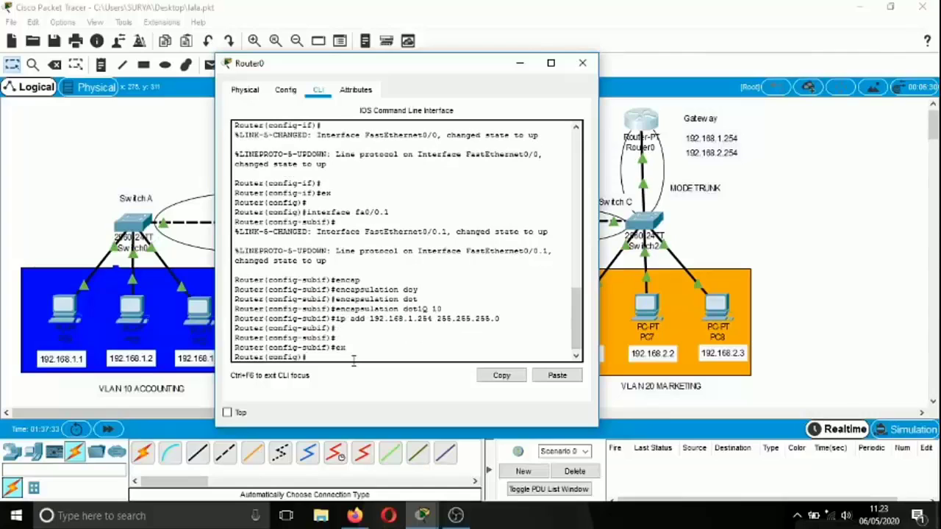
key("Return")
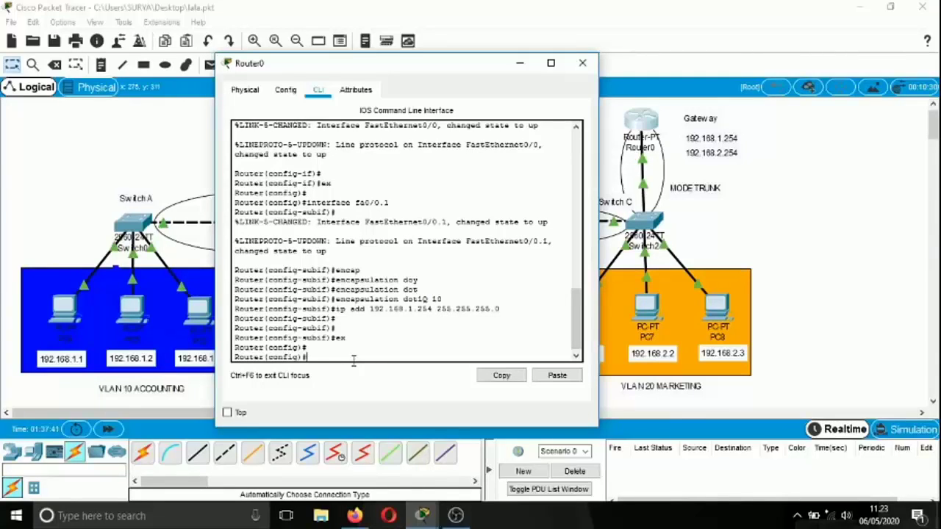
Create Router0's subinterface fa0/0.2 and set its encapsulation to dot1Q with VLAN ID 20
type("interface fa0/0.2")
key("Return")
key("Return")
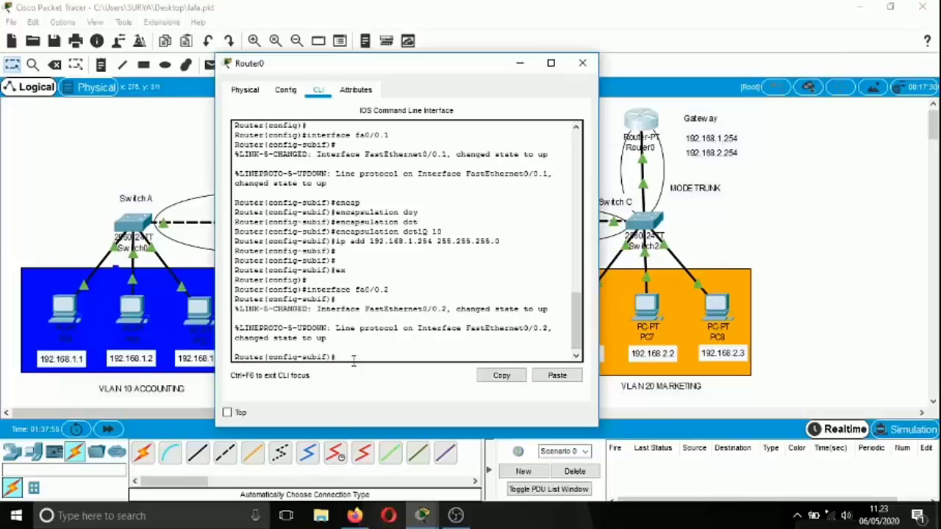
type("encap")
key("Tab")
type("dot")
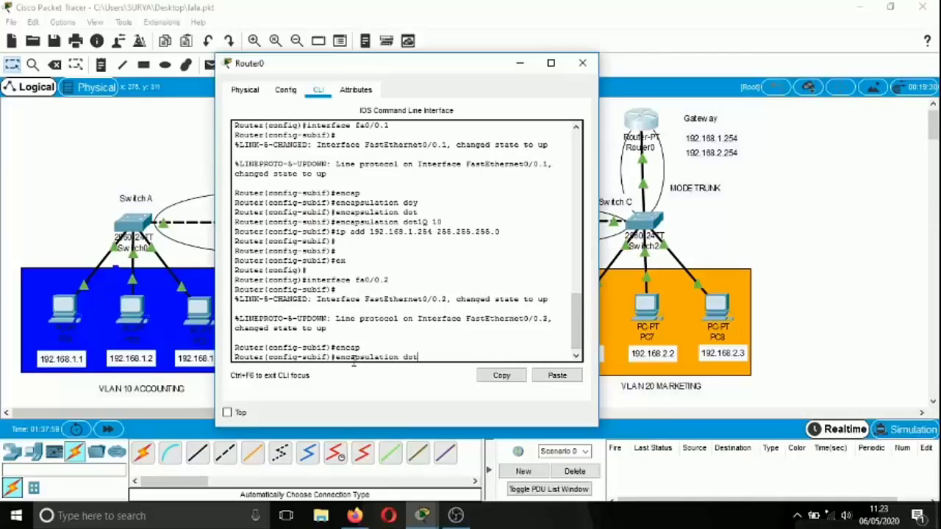
key("Tab")
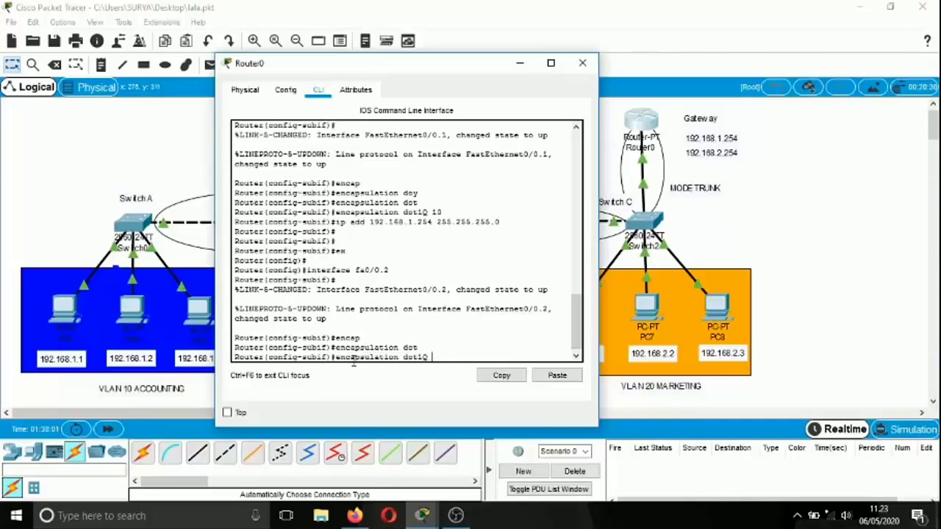
type("20")
key("Return")
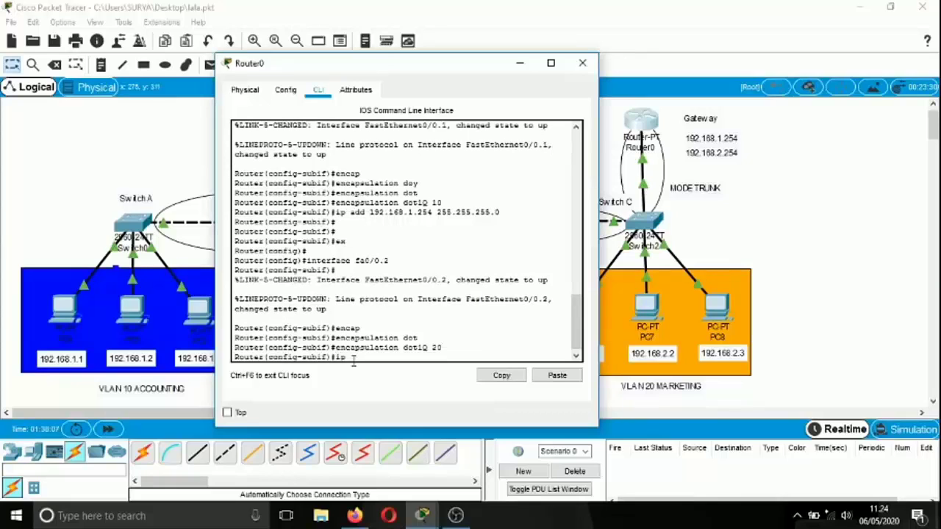
Give subinterface fa0/0.2 the IP address 192.168.2.254 with mask 255.255.255.0 and exit to global configuration mode
type("ip add 192.168.2.")
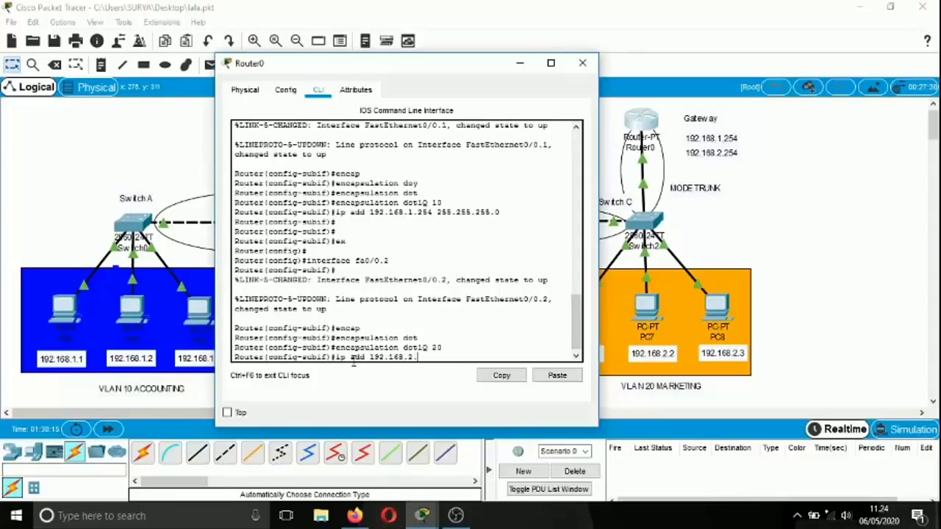
type("254 255.255.2555.0")
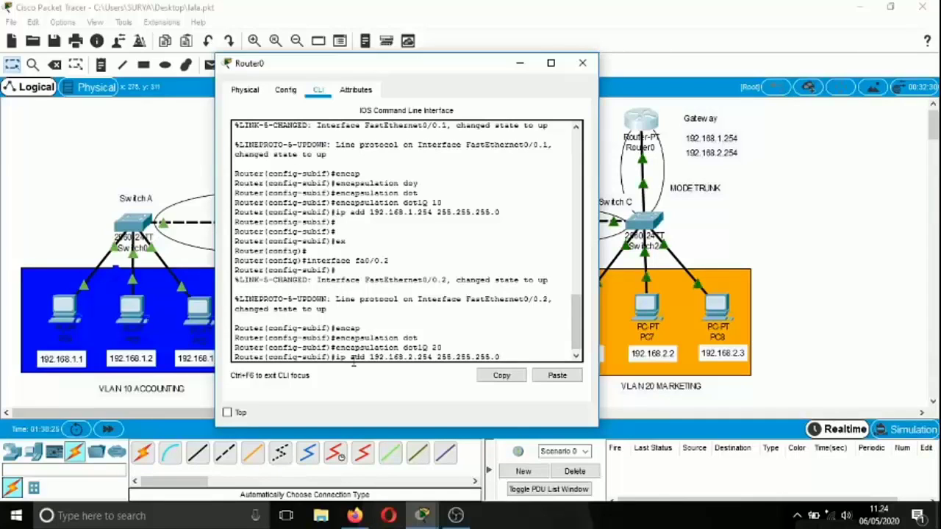
key("Return")
key("Return")
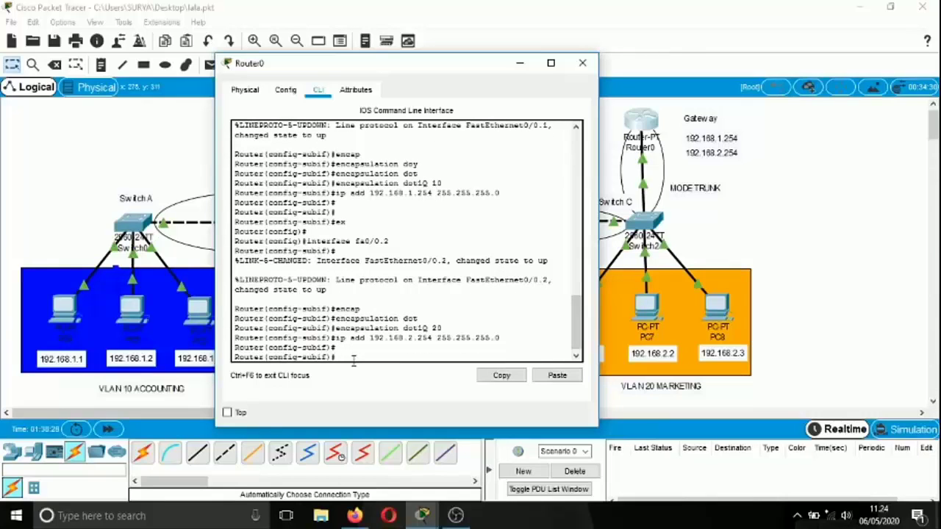
type("ex")
key("Return")
key("Return")
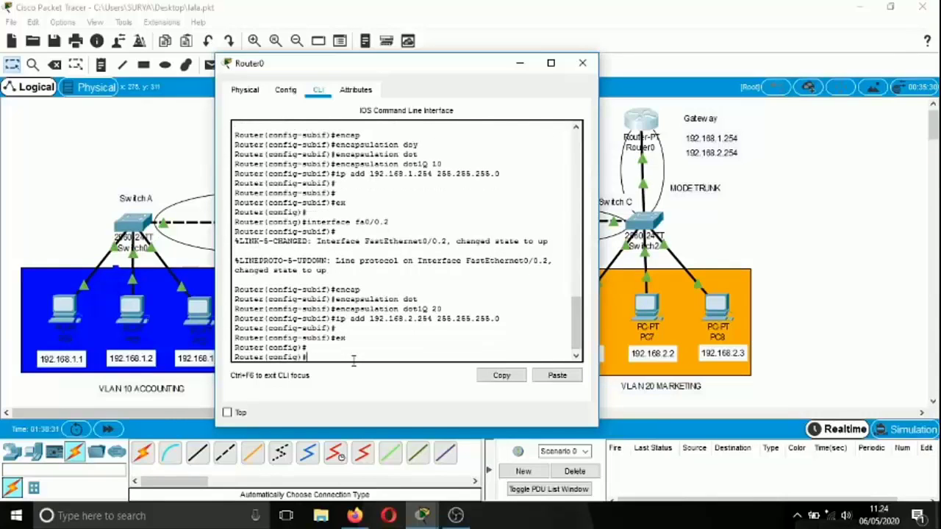
Try to issue no shutdown from global configuration mode, and clear the recalled command
type("no shutdown")
key("Return")
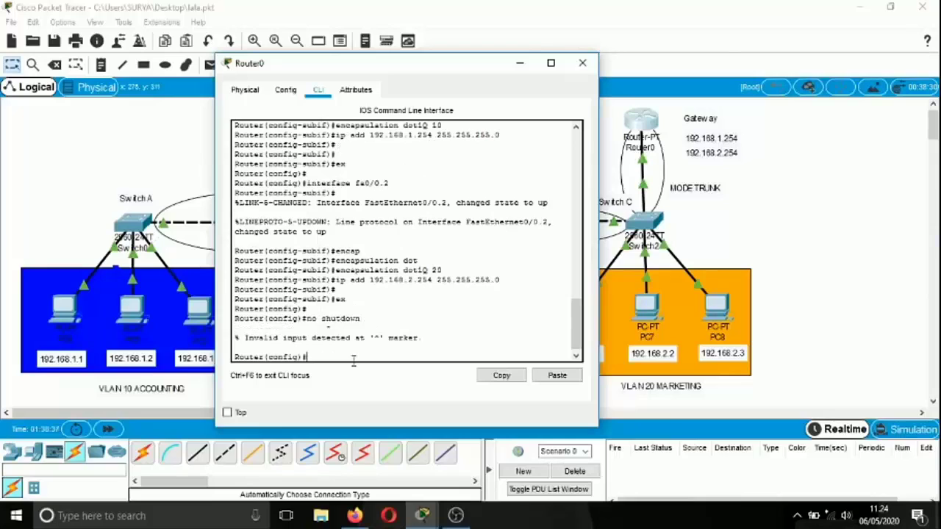
key("Up")
key("BackSpace")
key("BackSpace")
key("BackSpace")
key("BackSpace")
key("BackSpace")
key("BackSpace")
key("BackSpace")
key("BackSpace")
key("BackSpace")
key("BackSpace")
Enter Router0's interface fa0/0 and enable it with no shutdown
type("interfa")
key("Return")
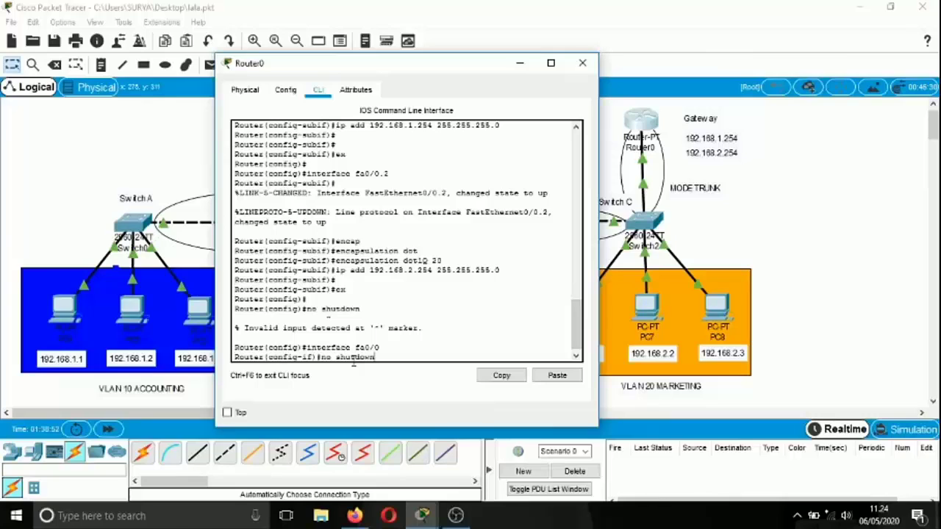
type("no shutdown")
key("Return")
key("Return")
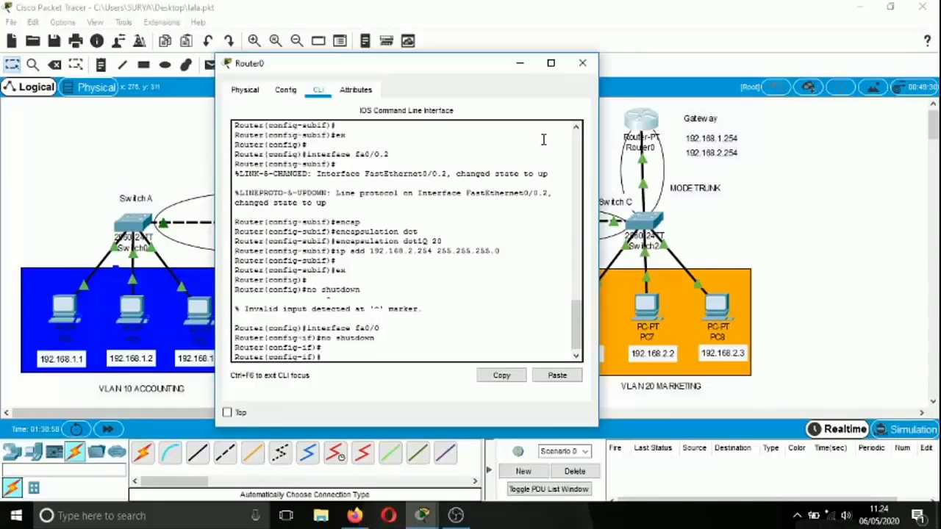
Close the Router0 window, test connectivity with a simple PDU from PC5 to PC6, and delete the test scenario
left_click(582, 63)
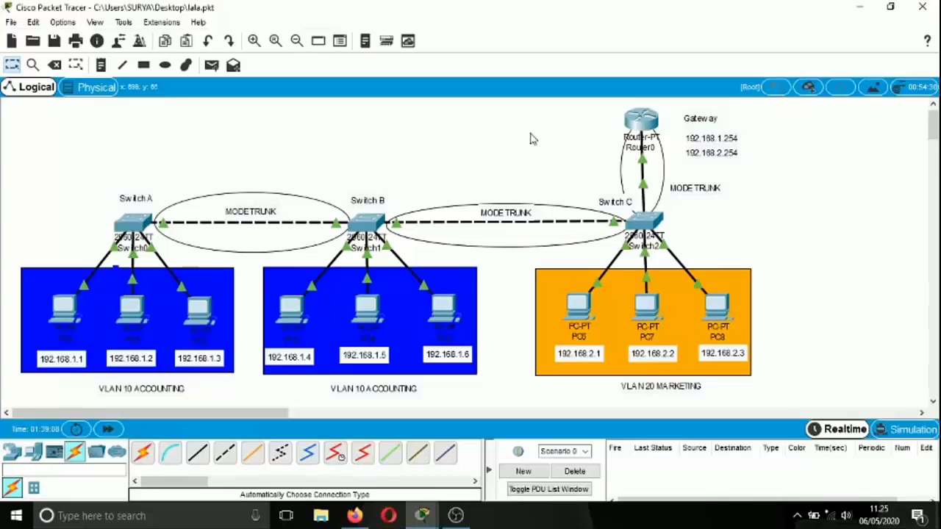
left_click(212, 65)
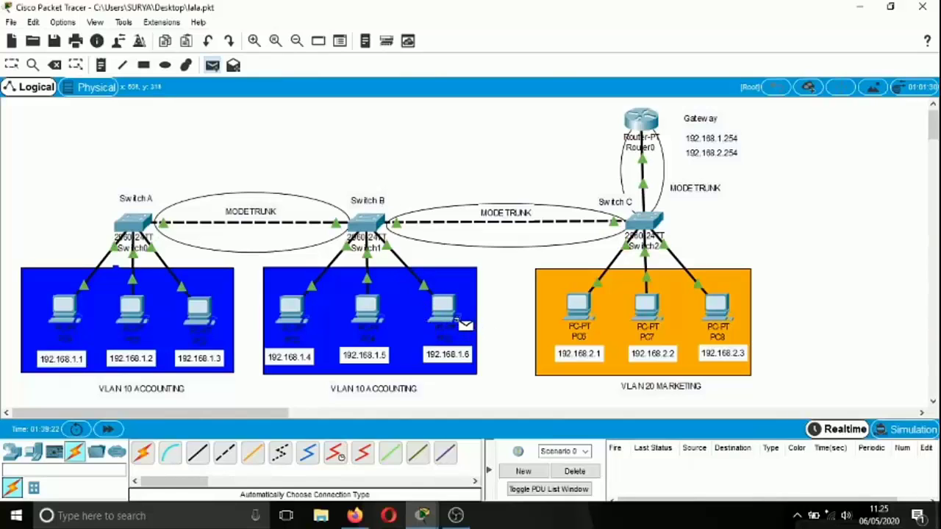
left_click(446, 309)
left_click(579, 313)
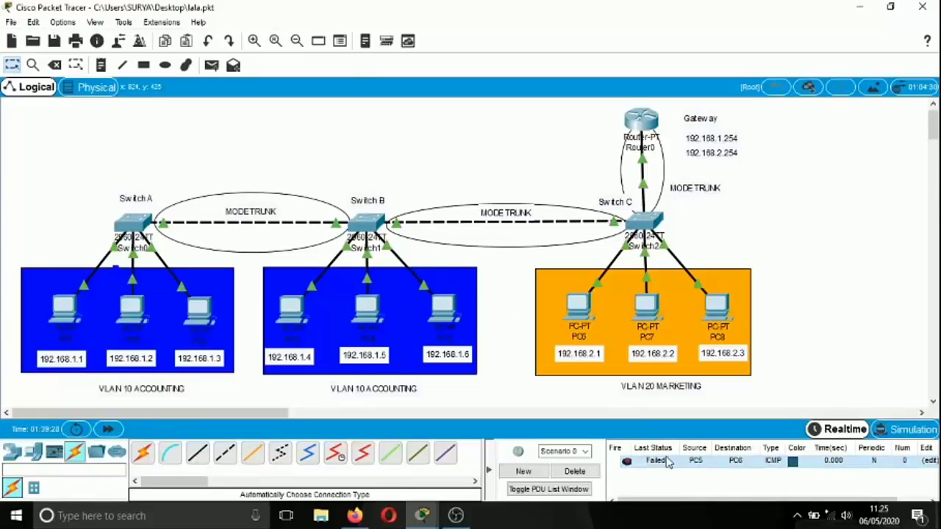
left_click(584, 473)
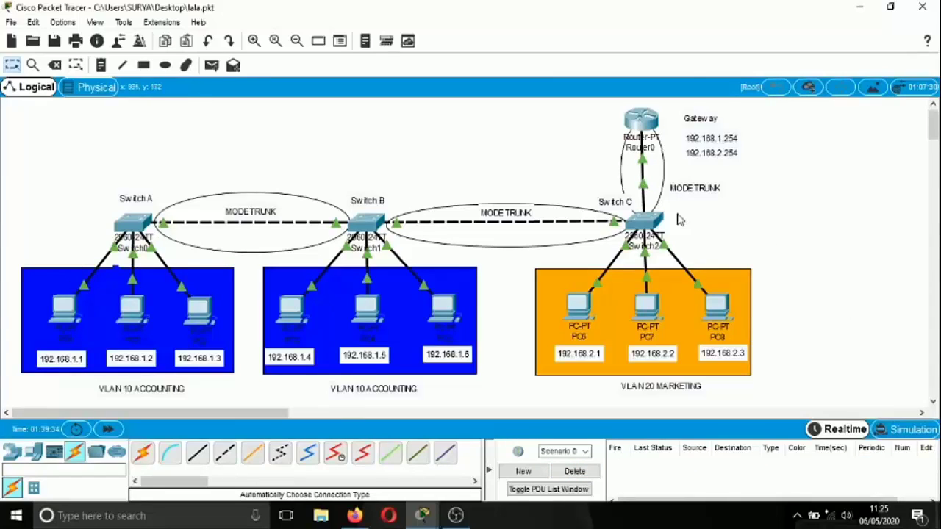
Open Switch2's command line and exit from interface configuration to global configuration mode
left_click(647, 219)
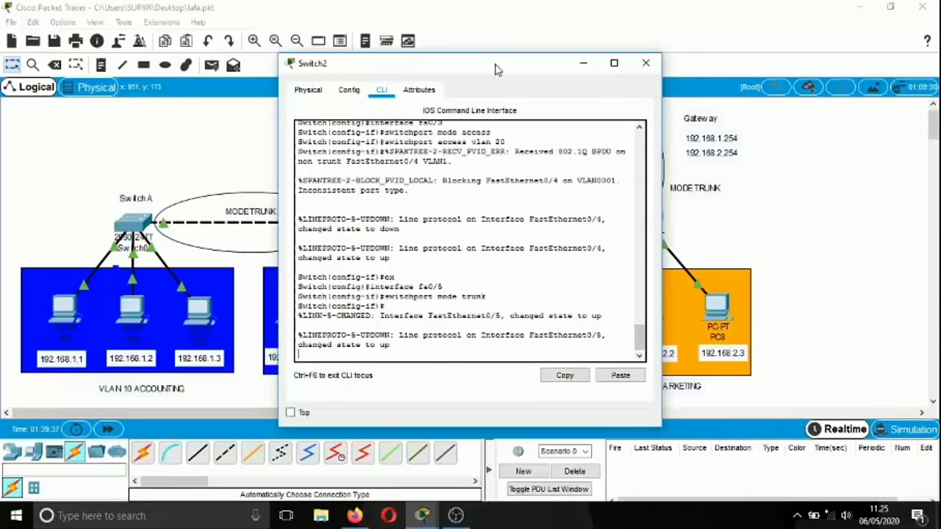
left_click_drag(494, 69, 335, 69)
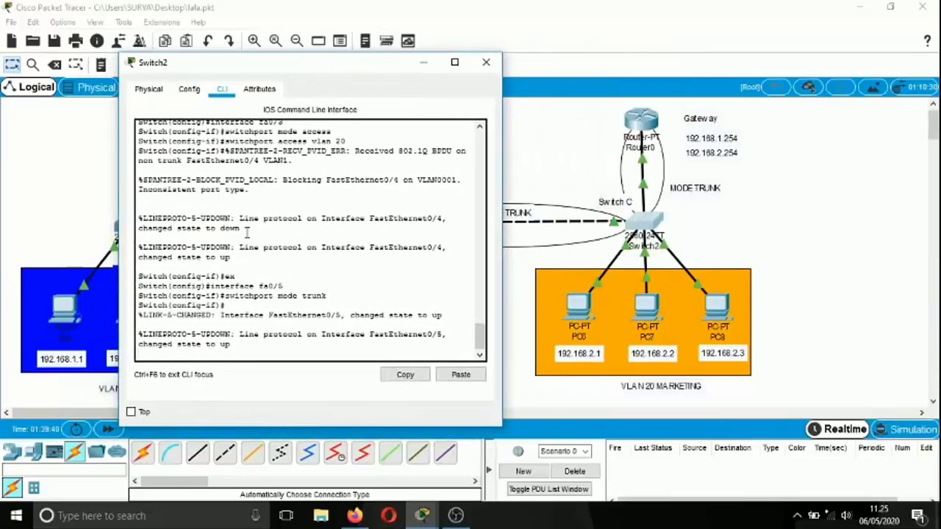
key("Return")
key("Return")
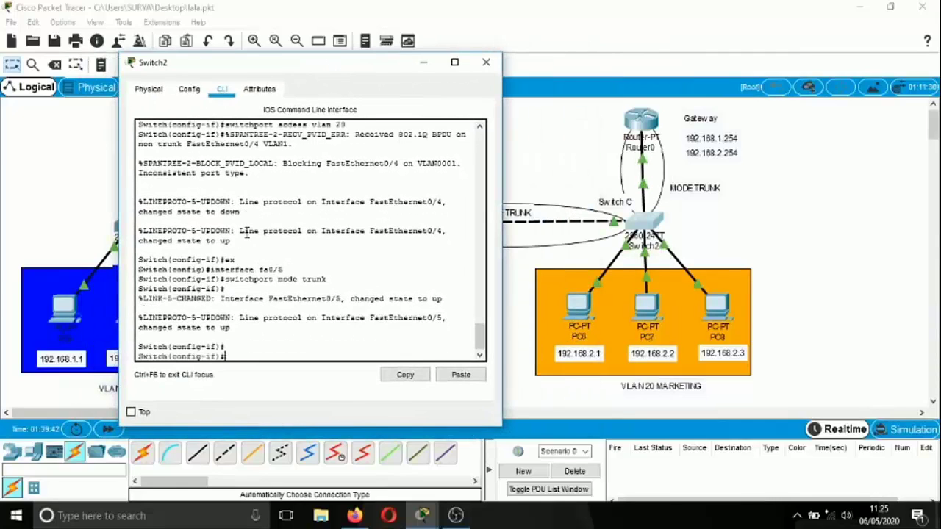
type("ex")
key("Return")
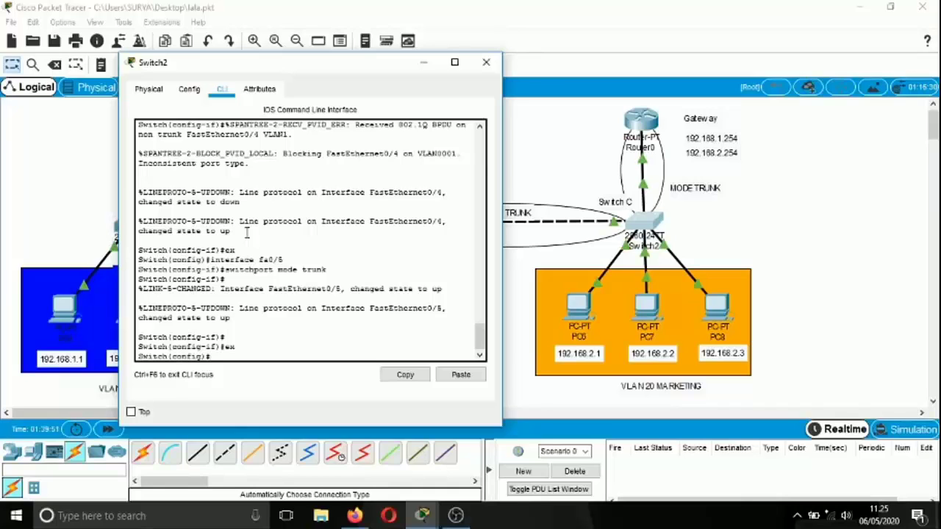
key("Return")
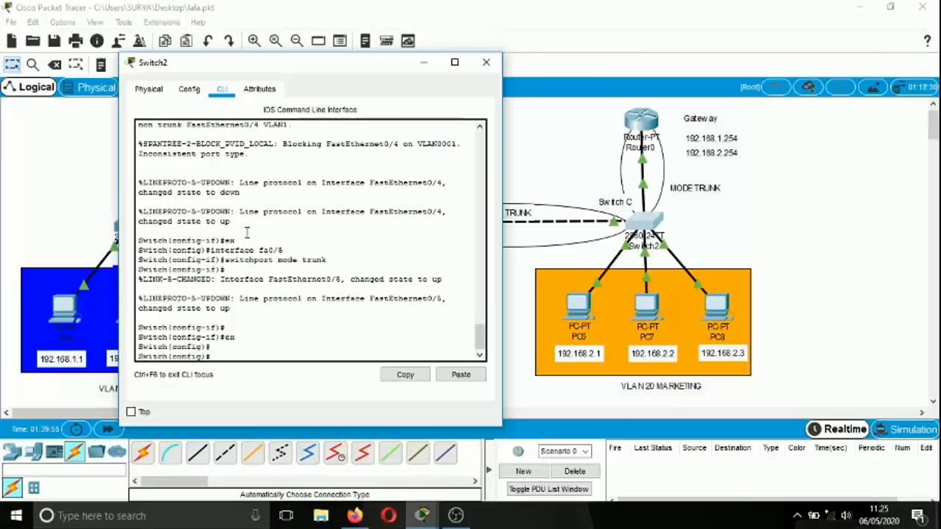
Create VLAN 10 named accounting on Switch2 and exit to global configuration mode
type("vlan 10")
key("Return")
type("name ")
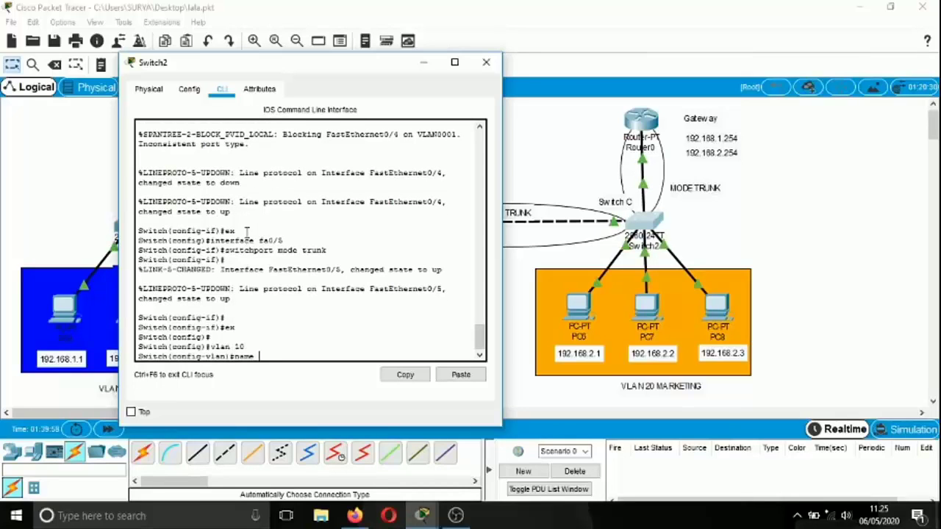
type("accounting")
key("Return")
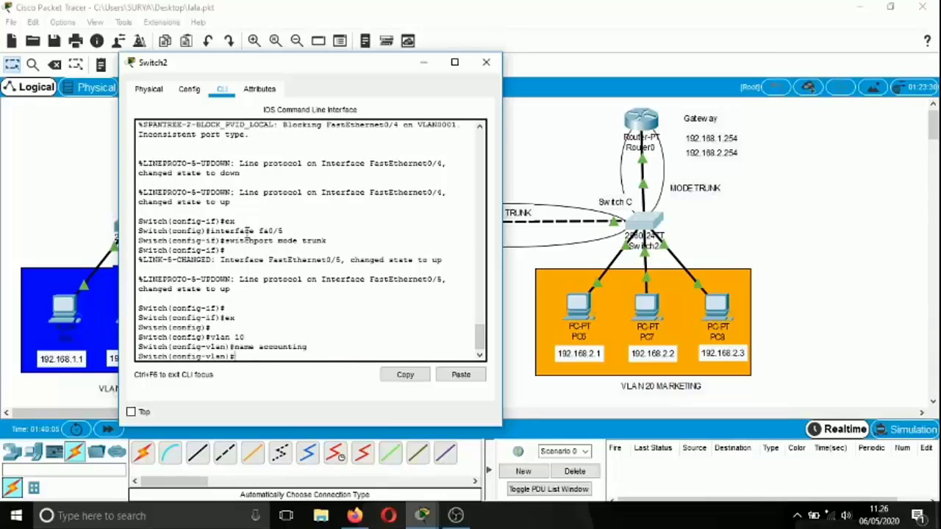
key("Return")
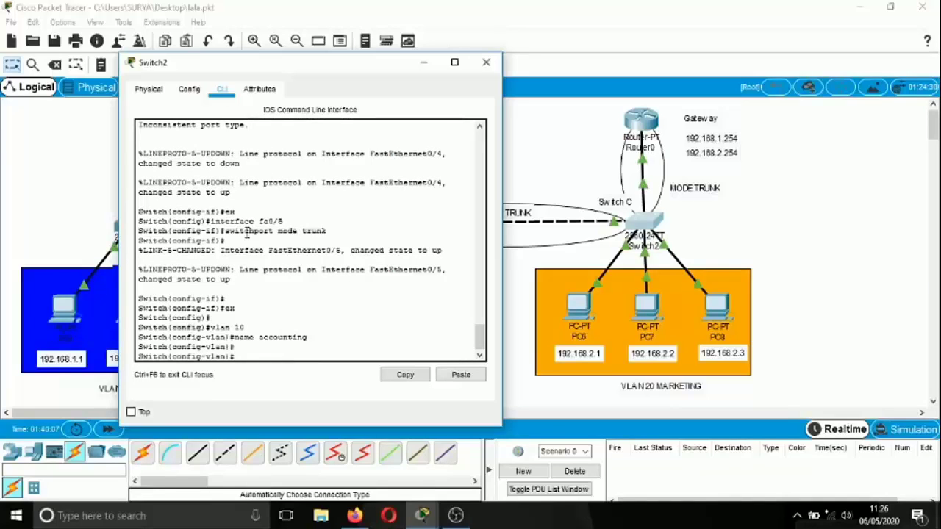
type("ex")
key("Return")
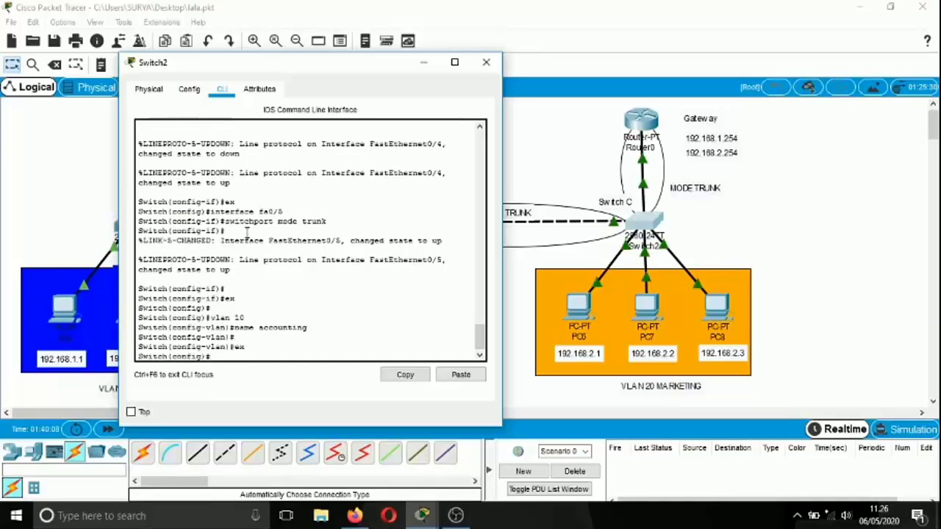
Return Switch2 to privileged mode and list its VLANs with show vlan
type("ex")
key("Return")
key("Return")
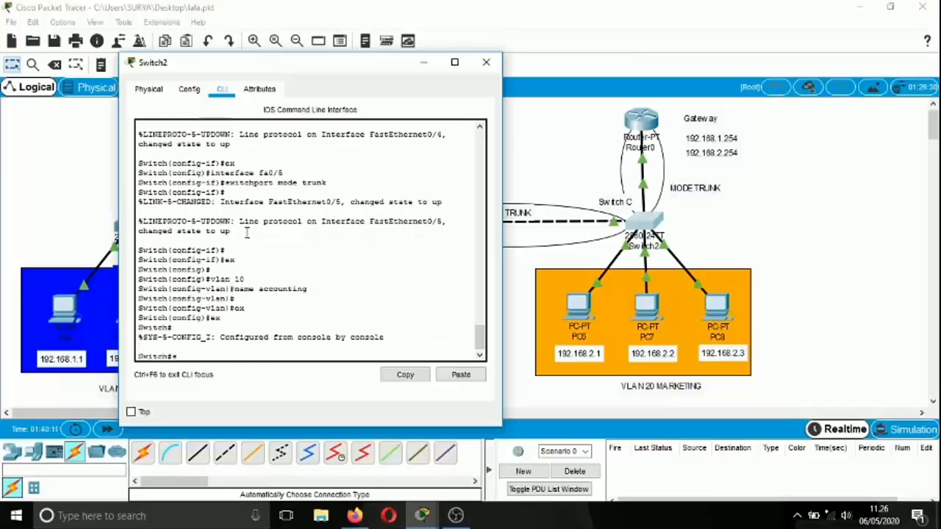
type("show vlan")
key("Return")
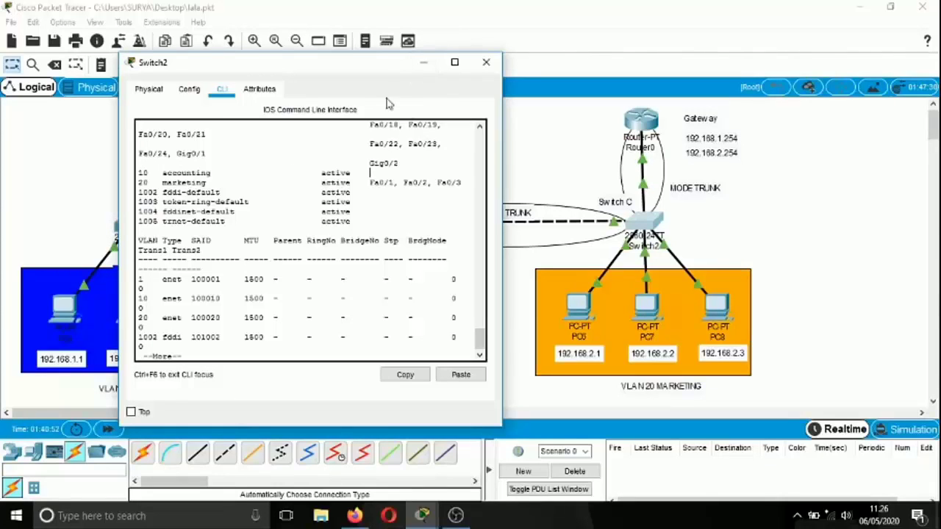
Minimize the Switch2 window, send a simple PDU from PC5 to PC6 twice, and delete the test scenario
left_click(424, 62)
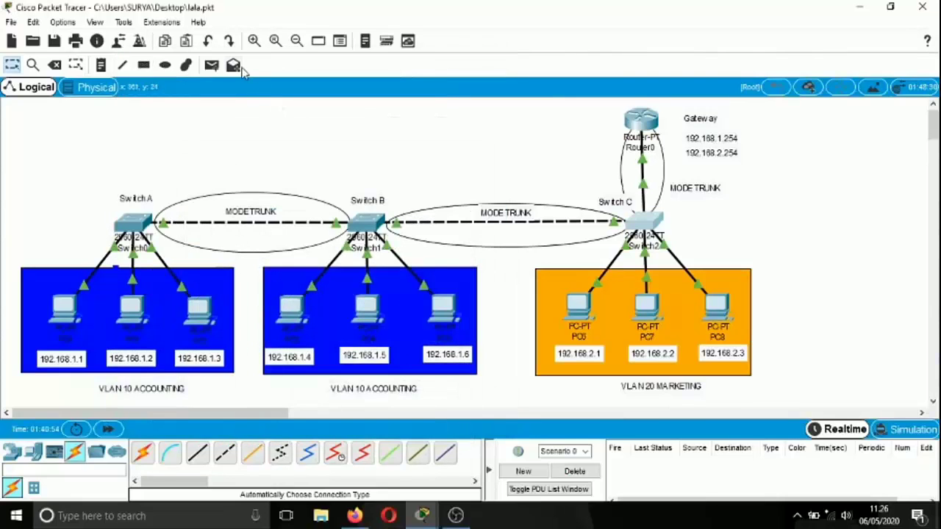
left_click(212, 65)
left_click(437, 305)
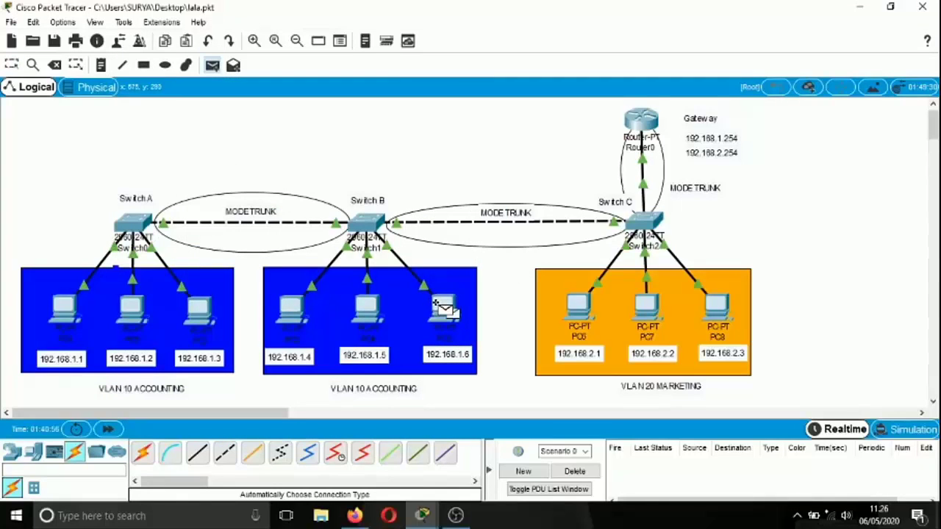
left_click(580, 307)
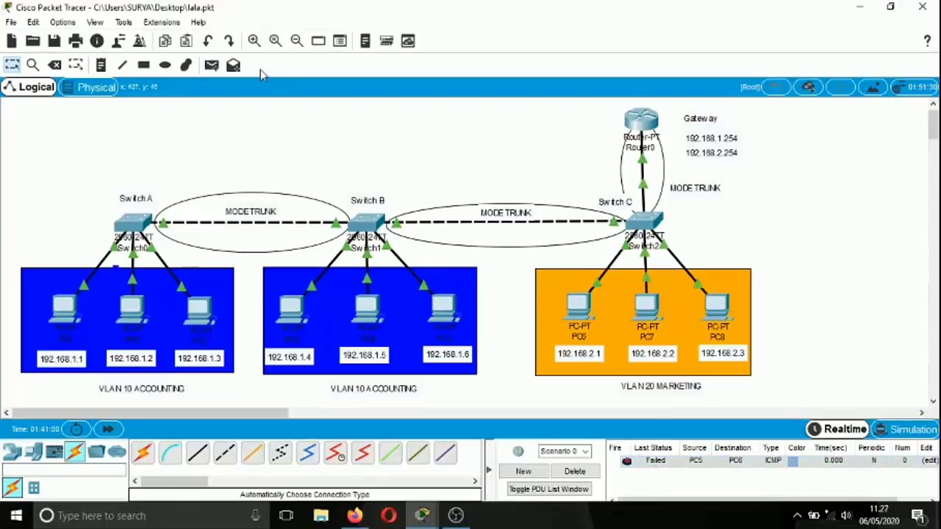
left_click(212, 65)
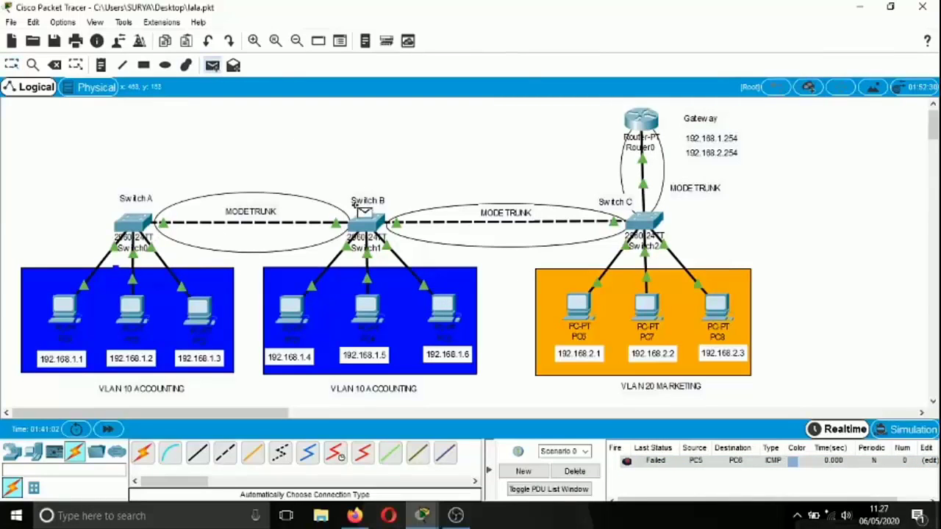
left_click(441, 305)
left_click(580, 312)
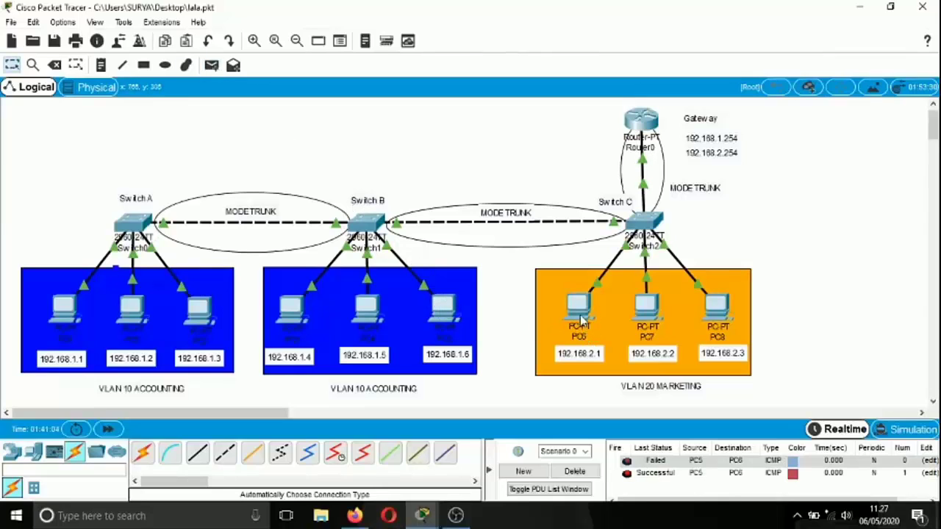
left_click(575, 472)
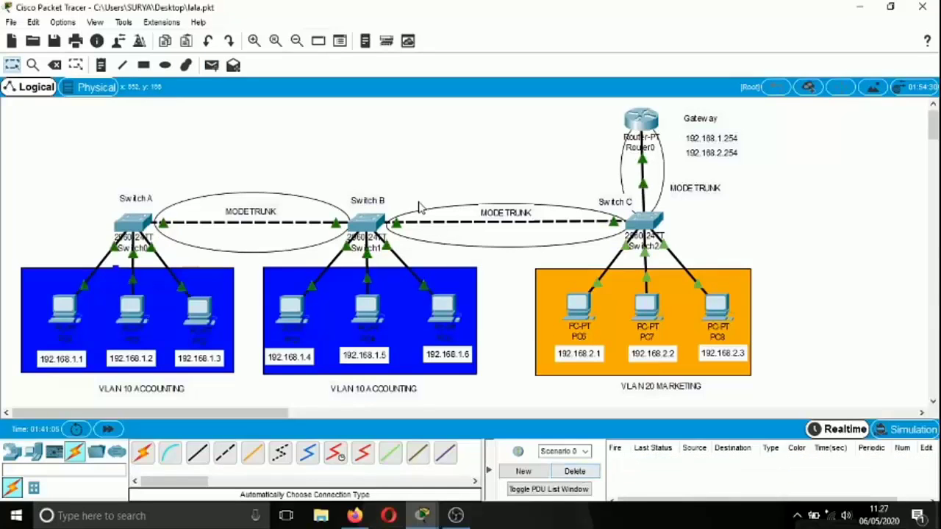
Test PC5 to PC6 once more with a single simple PDU, and clear the scenario
left_click(212, 64)
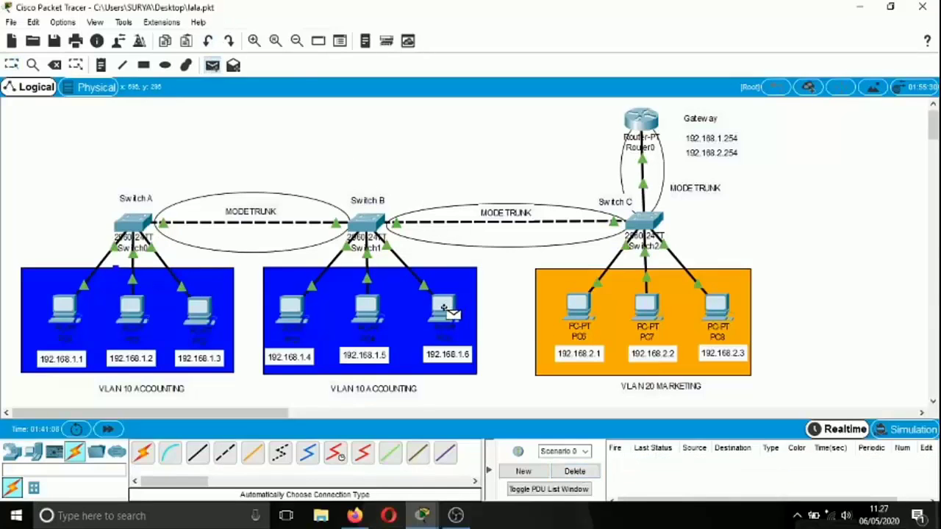
left_click(445, 306)
left_click(578, 313)
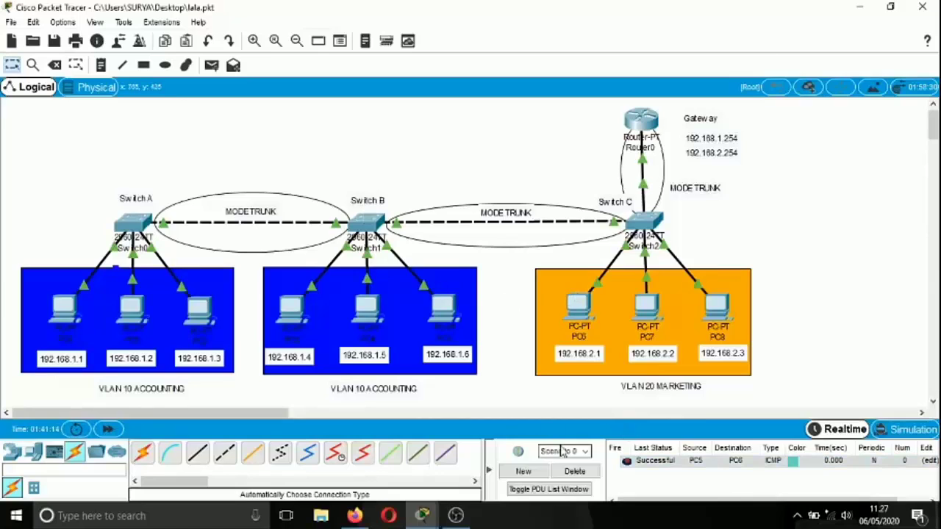
left_click(564, 474)
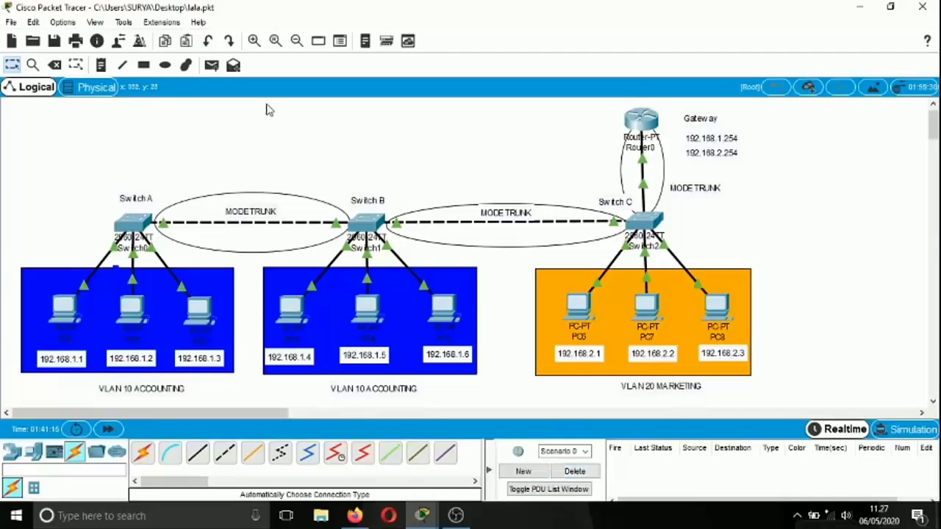
Send a simple PDU from PC2 (192.168.1.3) to PC6 (192.168.2.1) to test connectivity between VLANs
left_click(212, 65)
left_click(201, 309)
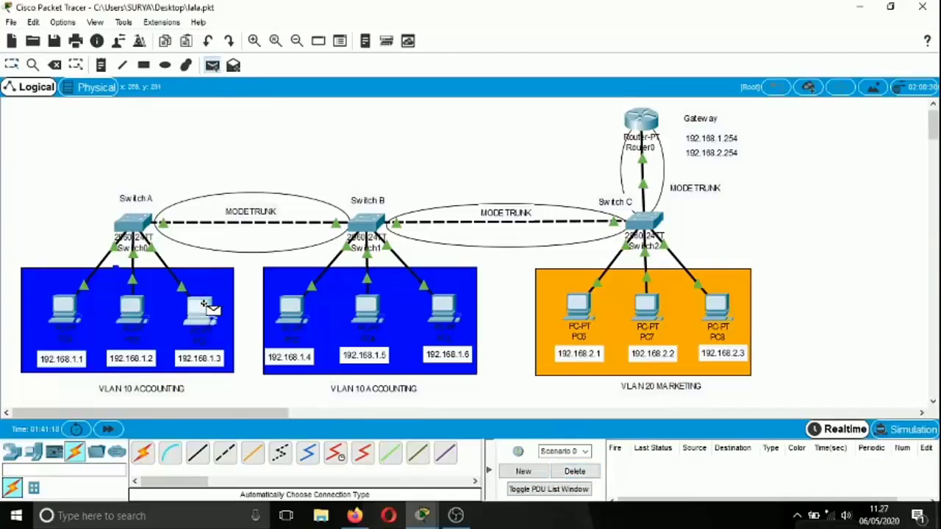
left_click(577, 322)
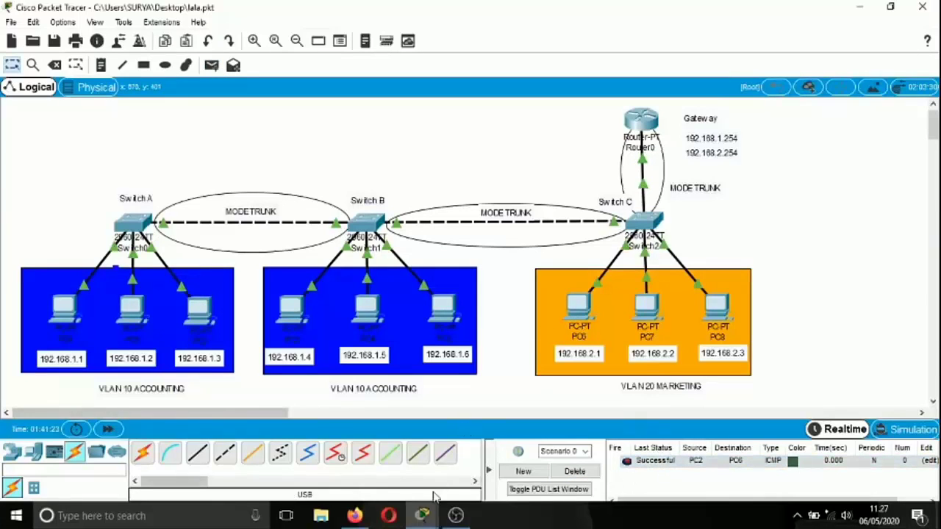
Bring back the Switch2 window, review the accounting and marketing entries in its VLAN table, and close the window
left_click(421, 515)
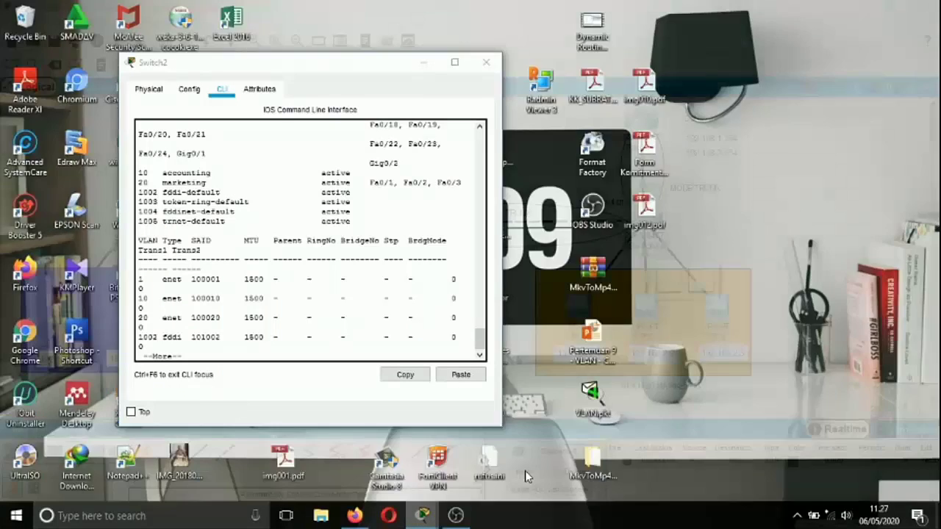
left_click(520, 476)
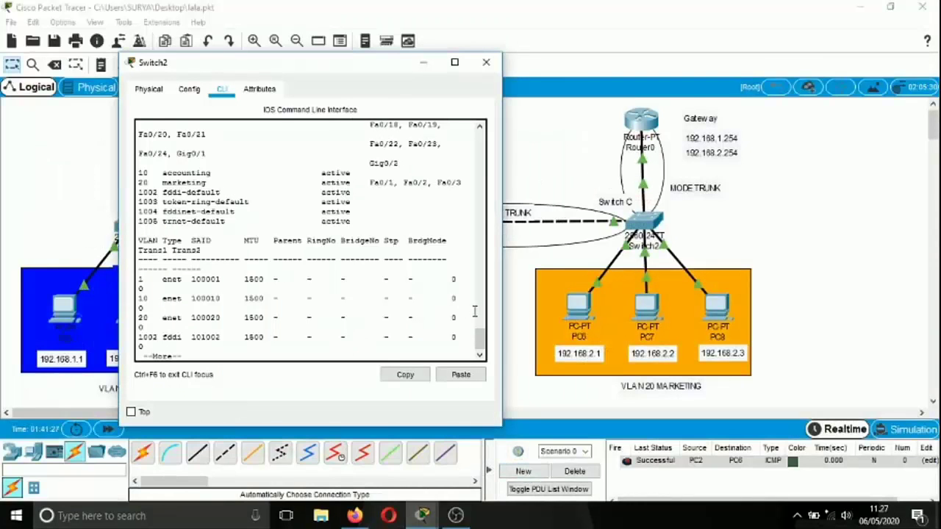
left_click_drag(479, 343, 479, 335)
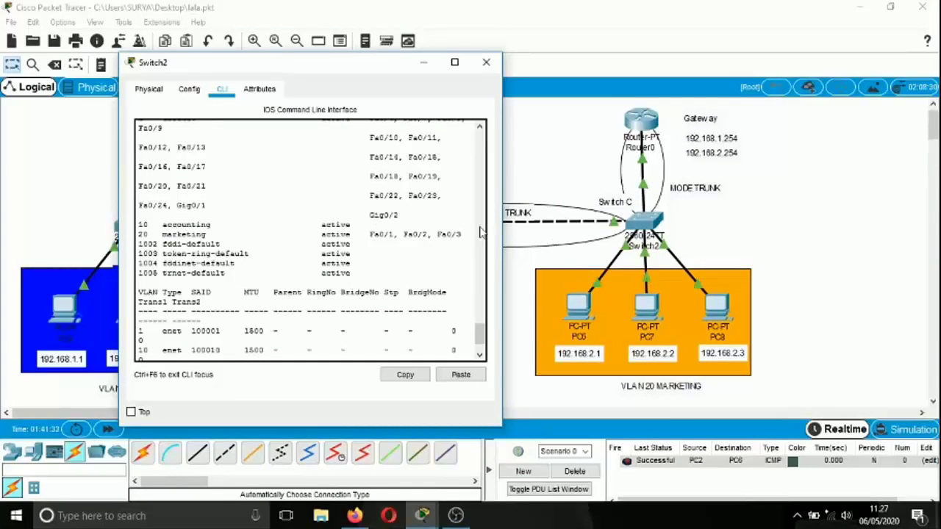
left_click(424, 230)
left_click(486, 61)
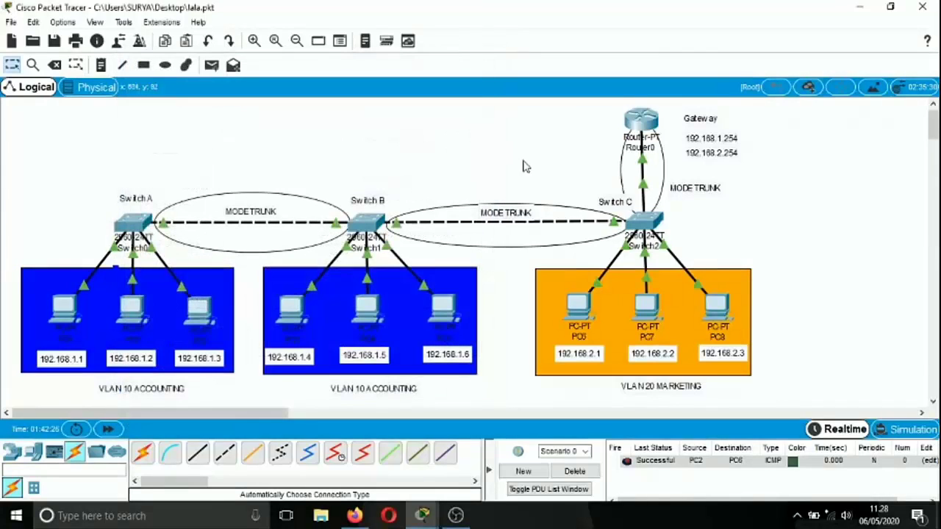